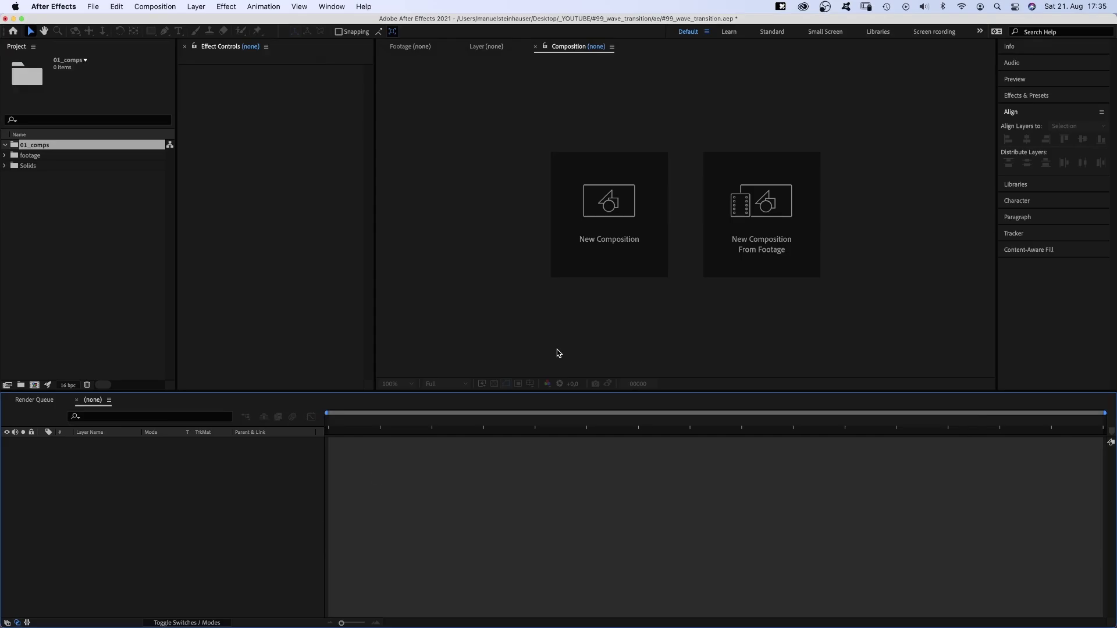
Step: Create a composition named "transition" at 1920 x 1080 px, 24 fps and 96 frames long
left_click(621, 206)
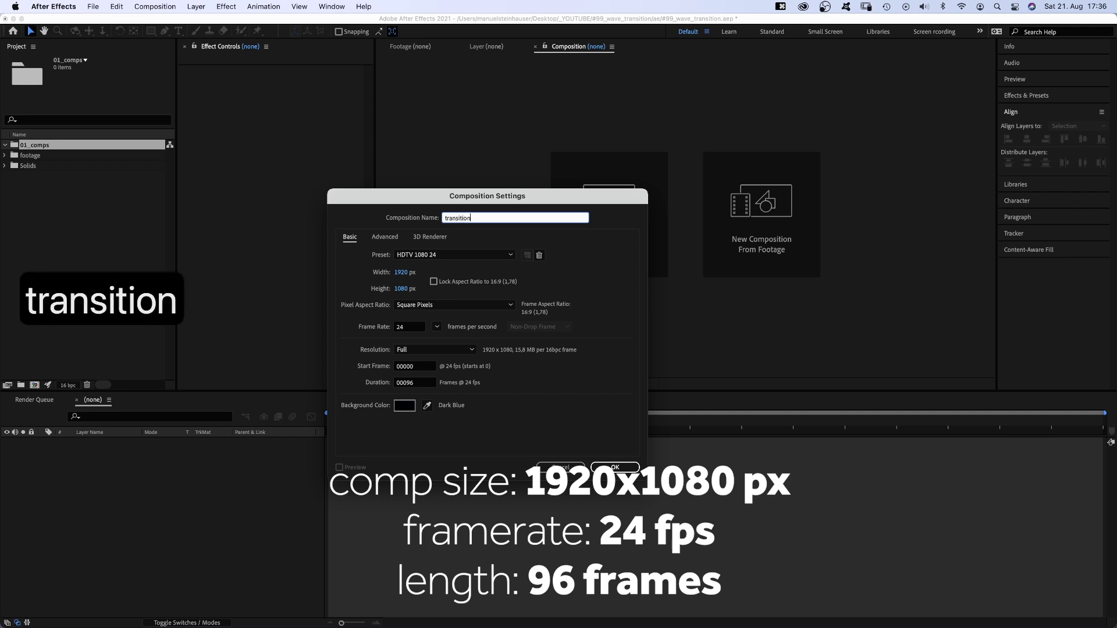
key("Return")
Step: Draw a closed wave shape with the Pen tool, covering the lower part of the frame and extending past its sides
left_click(164, 31)
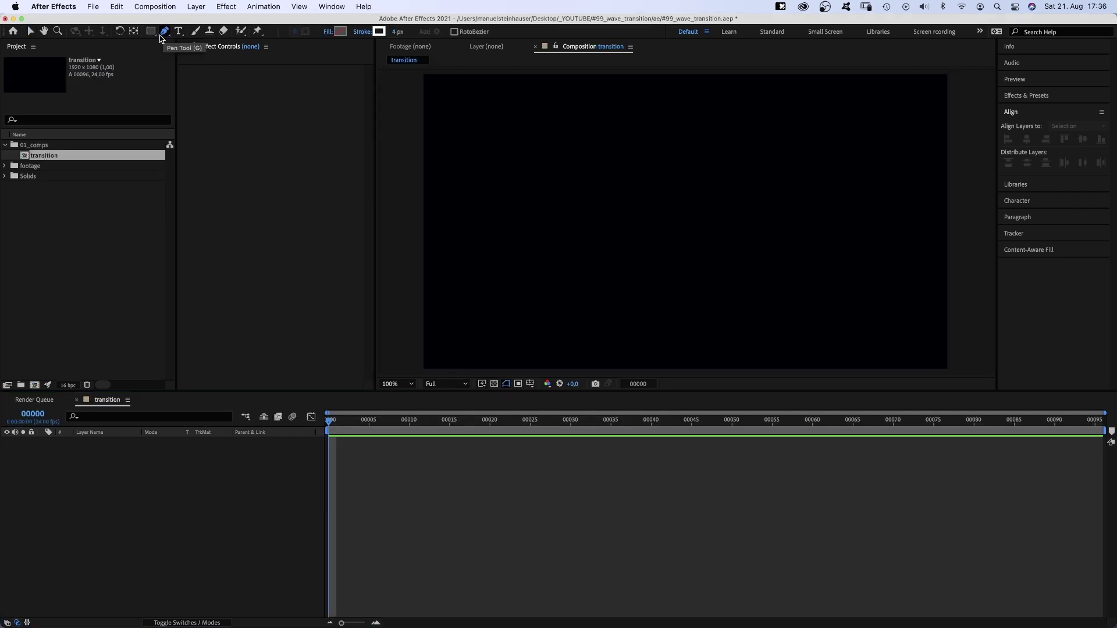
left_click(942, 234)
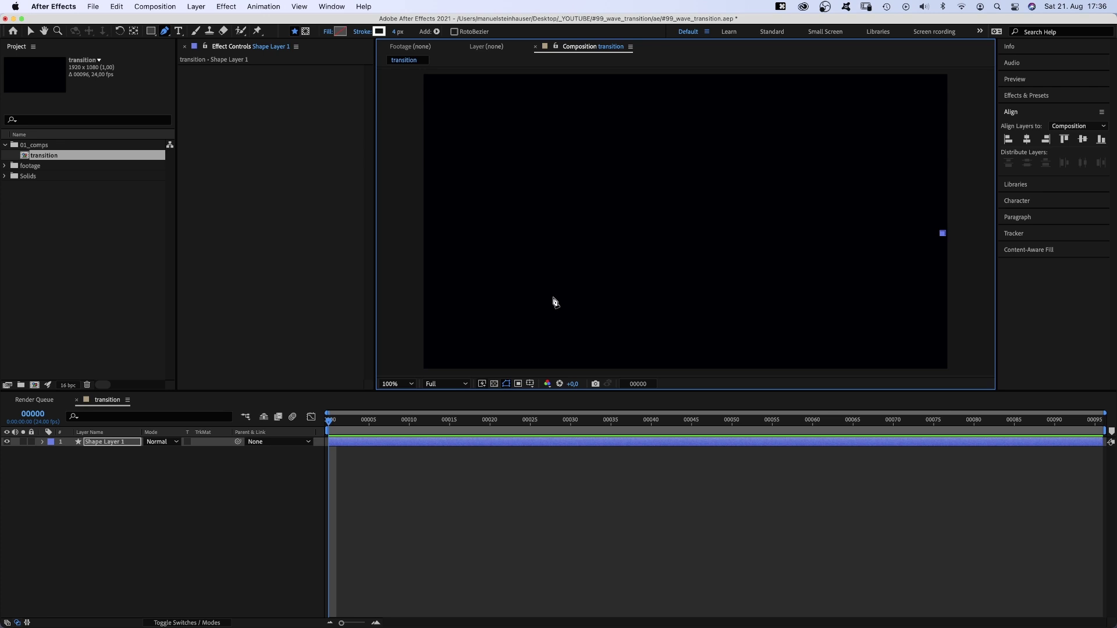
left_click_drag(570, 289, 441, 275)
left_click(412, 371)
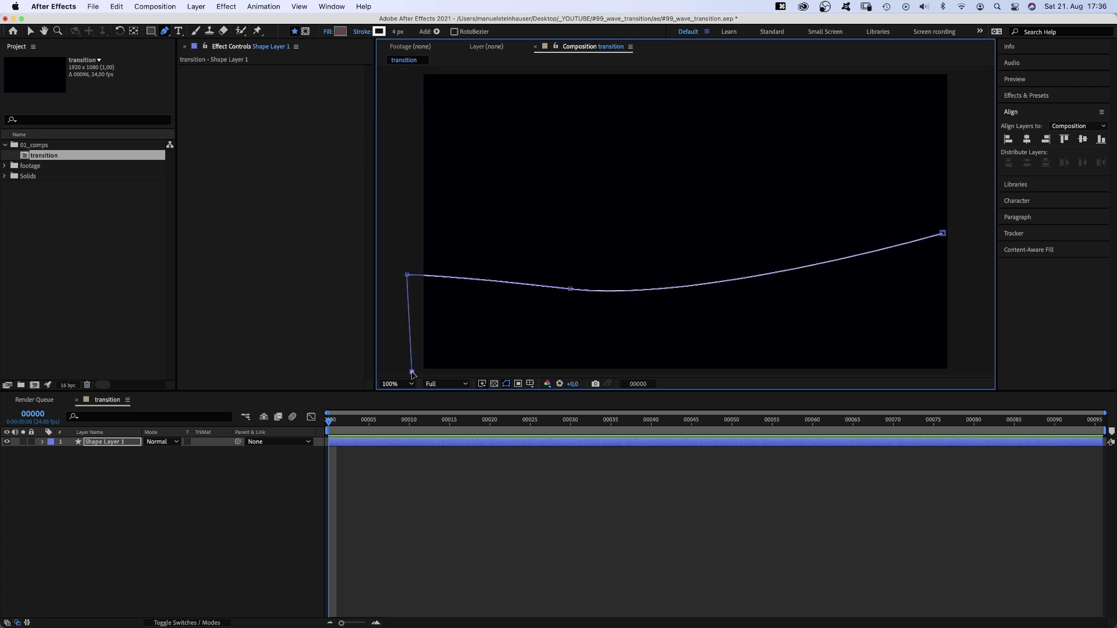
left_click(959, 374)
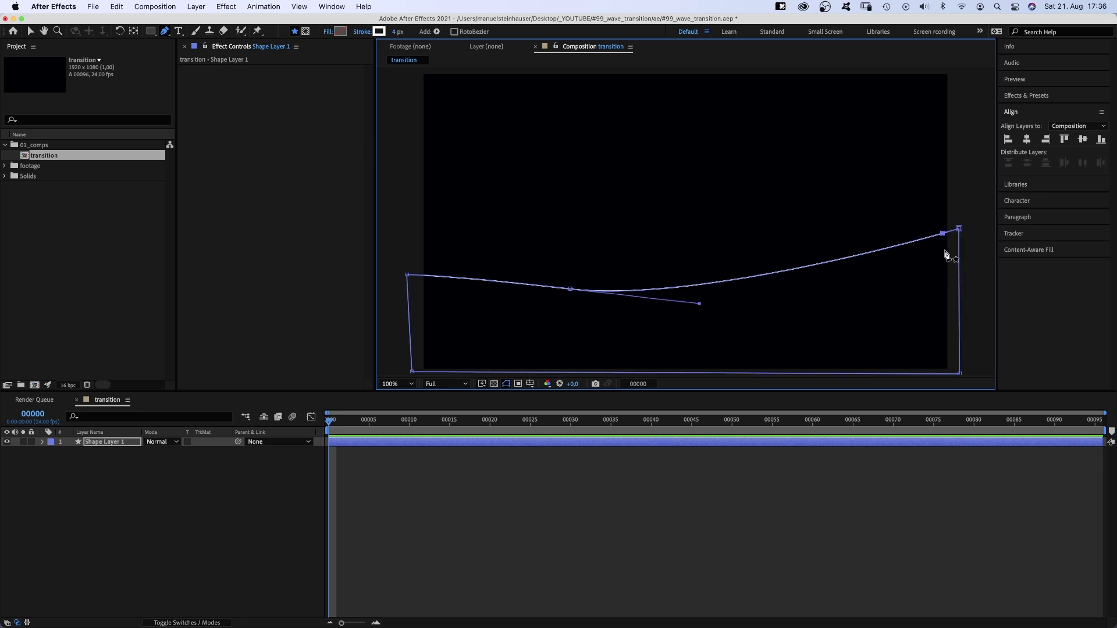
Step: Smooth the wave's top edge into a trough left of centre and a crest near the right side of the frame
mouse_move(570, 289)
left_mouse_down()
mouse_move(589, 296)
mouse_move(573, 290)
left_mouse_up()
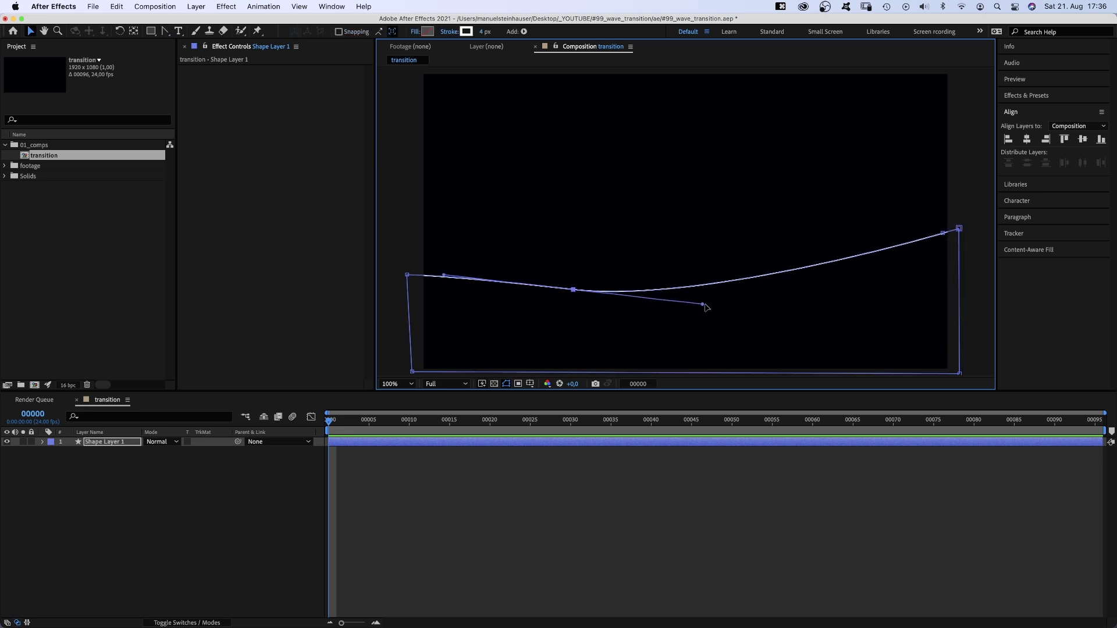
left_click_drag(702, 304, 733, 313)
left_click_drag(443, 269, 406, 268)
left_click_drag(943, 233, 798, 210)
left_click(165, 31)
key("v")
Step: Set the wave's stroke width to 0 px and its fill to a bright cyan blue
left_click_drag(487, 32, 459, 32)
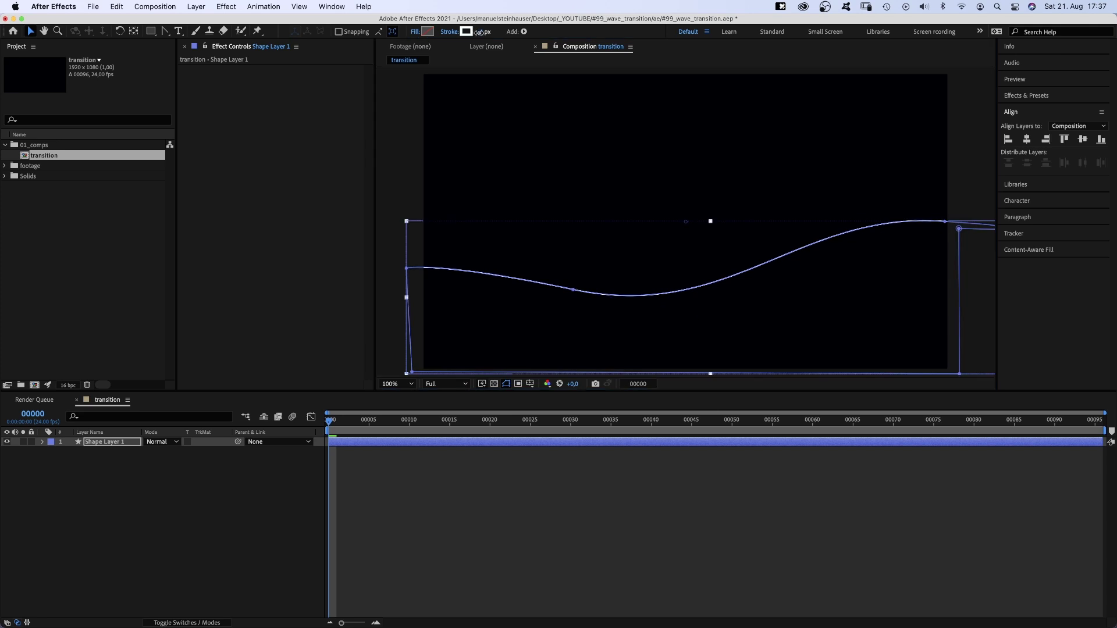
left_click(427, 32)
left_click_drag(364, 324, 363, 372)
left_click_drag(350, 247, 367, 272)
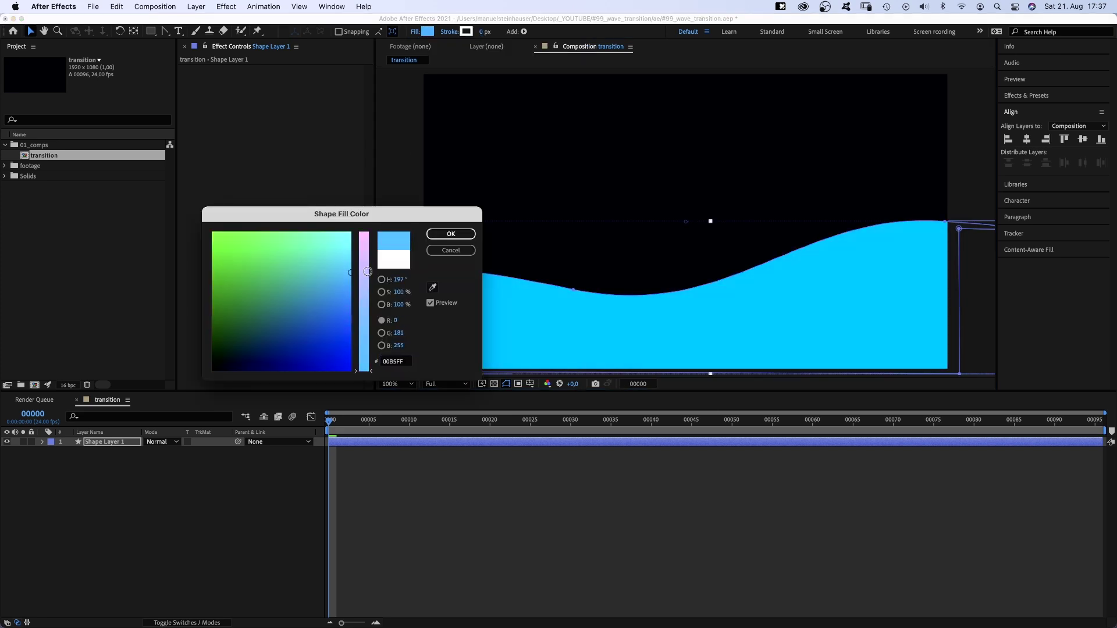
left_click(452, 235)
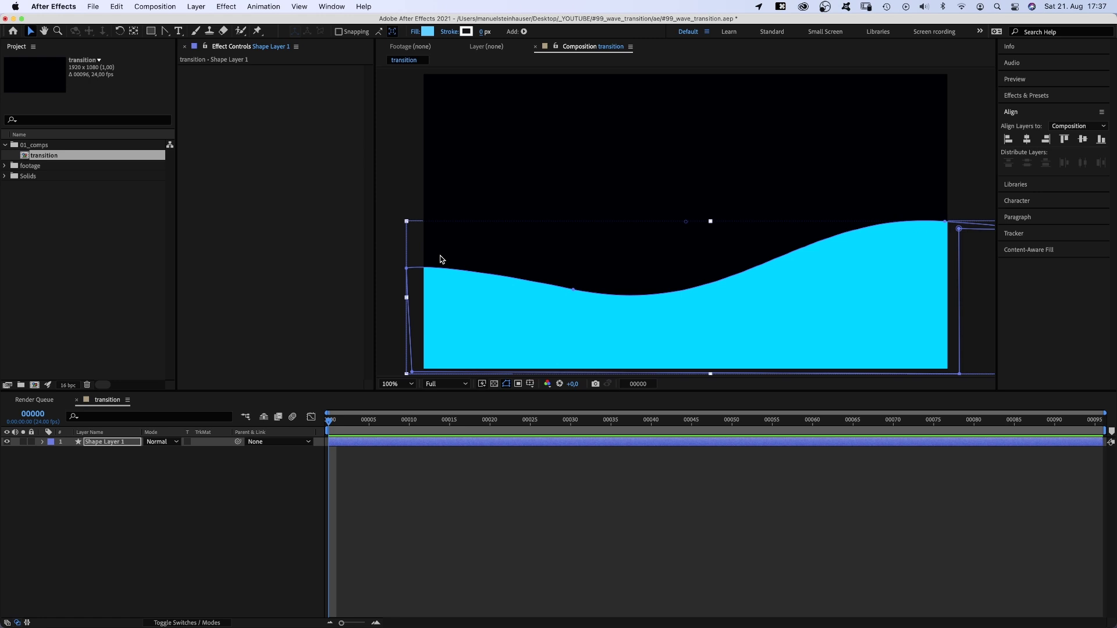
Step: Reveal the wave's Path property and set a path keyframe at frame 15
left_click(43, 442)
left_click(52, 452)
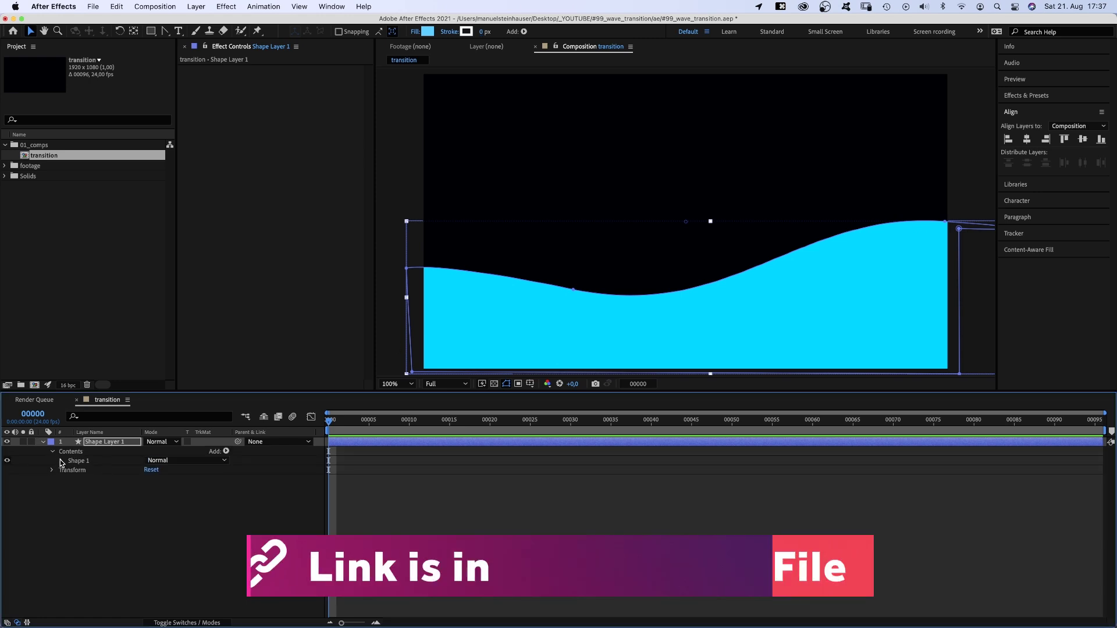
left_click(61, 461)
left_click(70, 470)
left_click(449, 420)
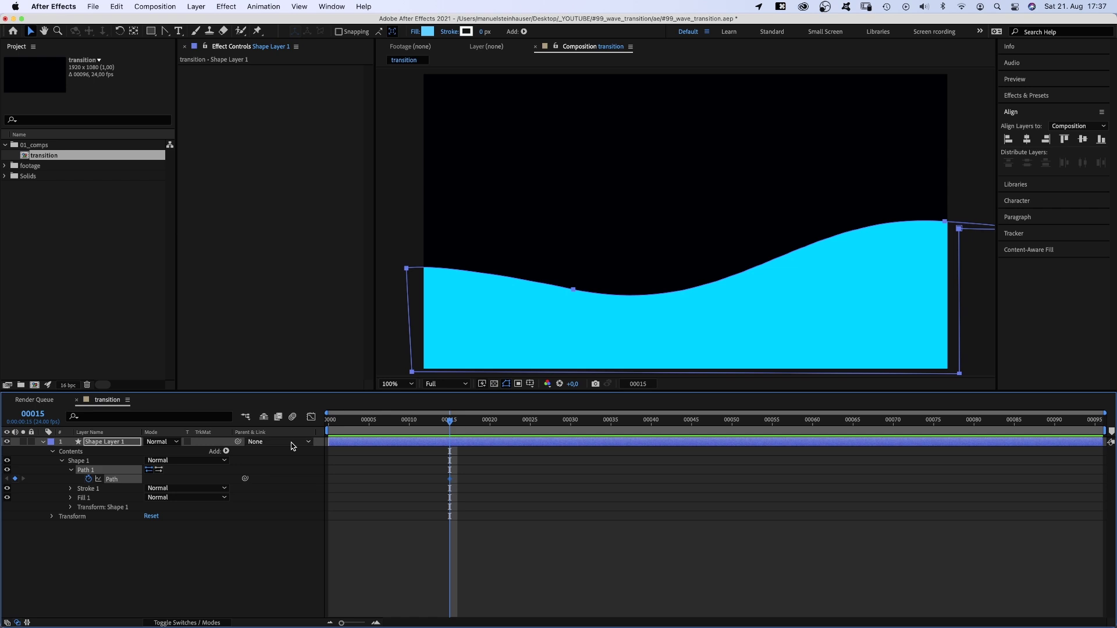
Step: At frame 0, move the wave's path points down below the composition frame and lower its right curve point
left_click_drag(398, 420, 287, 449)
key("space")
left_click_drag(598, 322, 597, 201)
left_click_drag(420, 249, 449, 407)
left_click(937, 257)
left_click_drag(939, 253, 797, 321)
left_click_drag(650, 309, 691, 354)
left_click_drag(568, 321, 489, 313)
left_click_drag(938, 275, 935, 315)
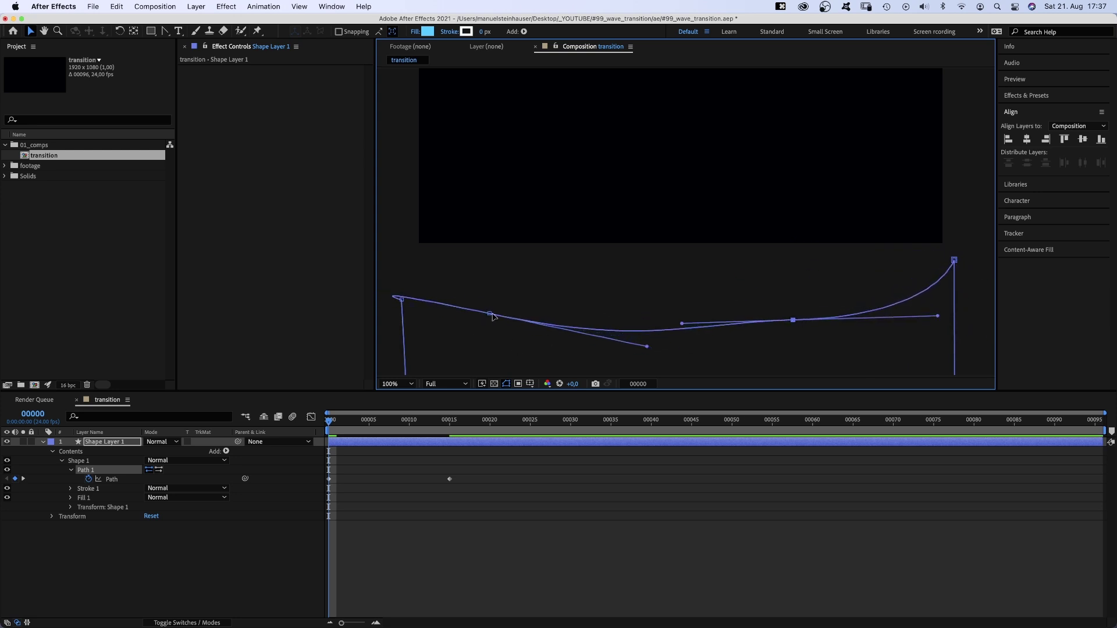
Step: Reshape the frame 0 path so the wave rises on the left and dips into a trough on the right
left_click(489, 315)
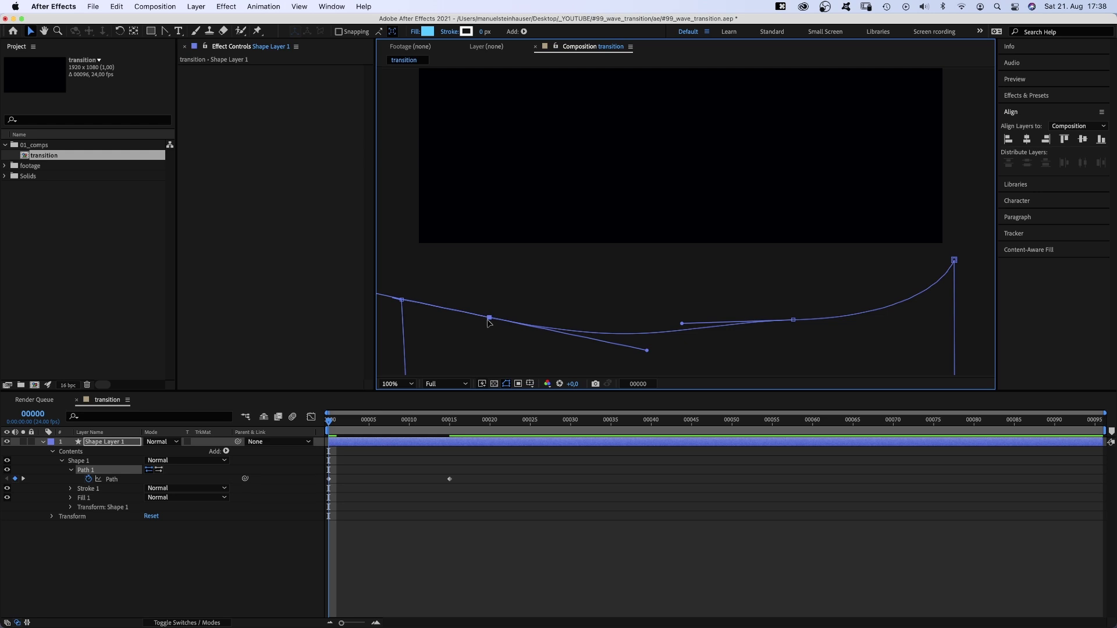
left_click_drag(488, 319, 473, 314)
left_click_drag(631, 347, 633, 303)
left_click_drag(473, 314, 495, 283)
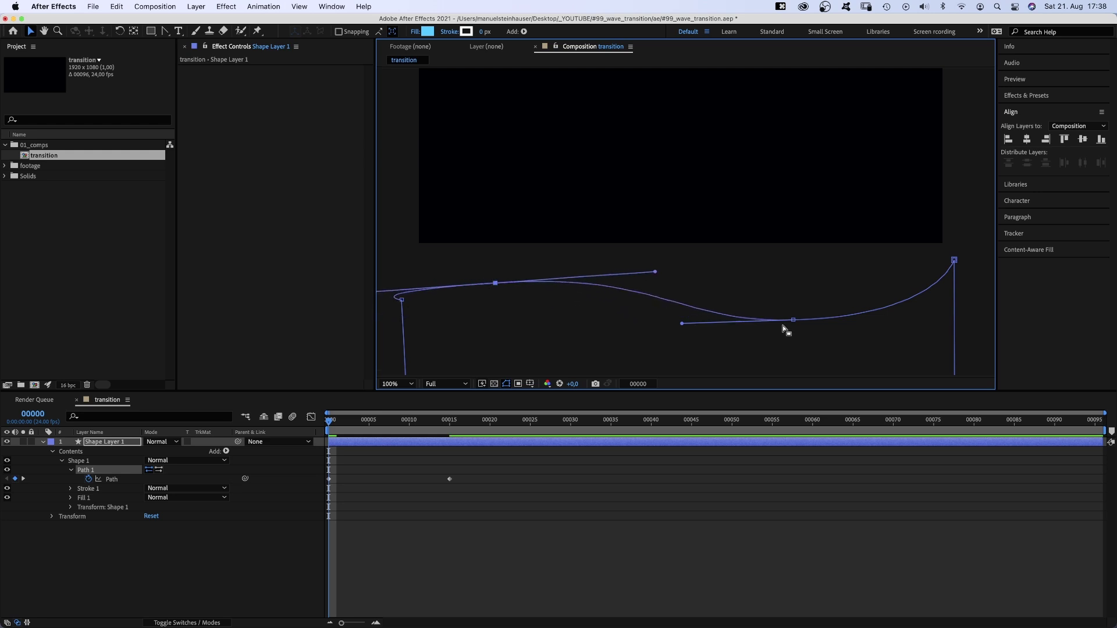
left_click_drag(793, 321, 808, 334)
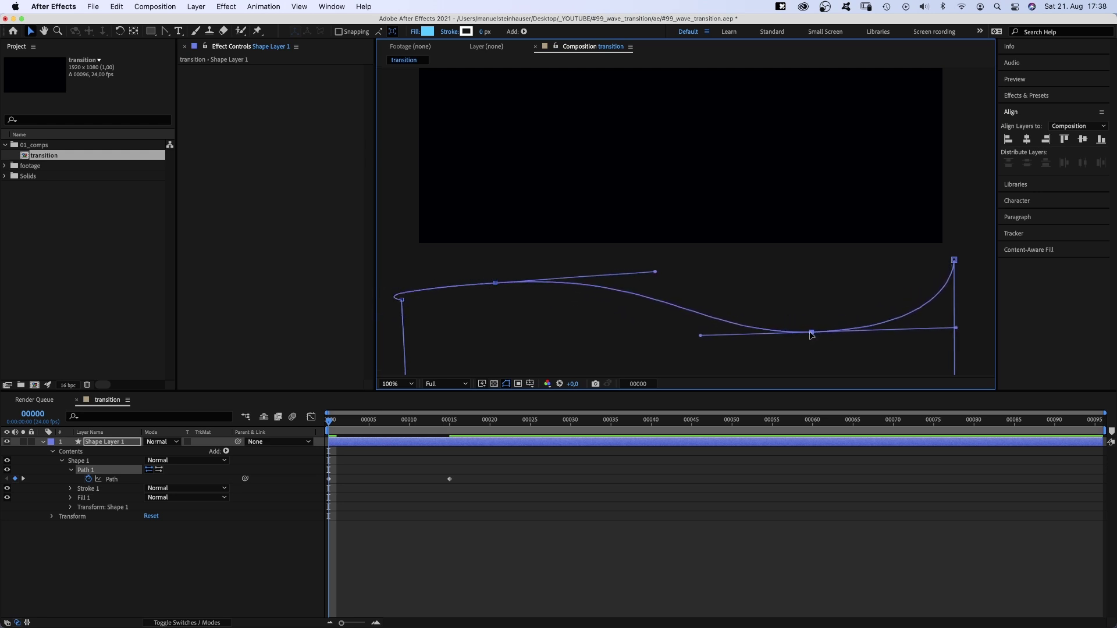
Step: At frame 30, raise the wave's upper points so it crests on the left and dips on the right
left_click_drag(333, 424, 472, 456)
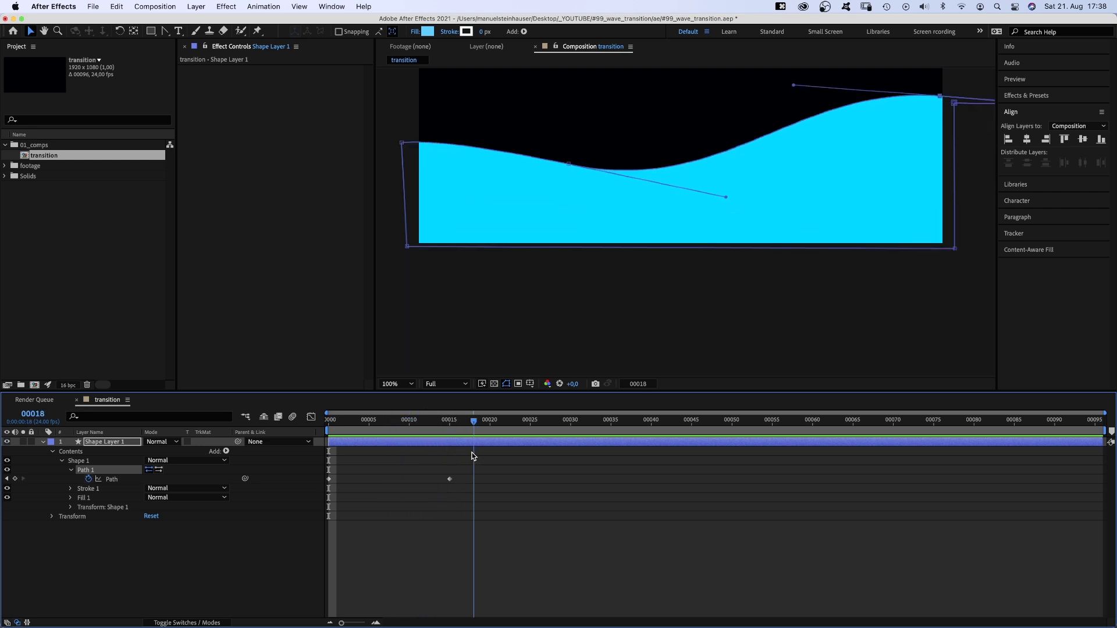
left_click(572, 459)
left_click_drag(673, 200, 663, 314)
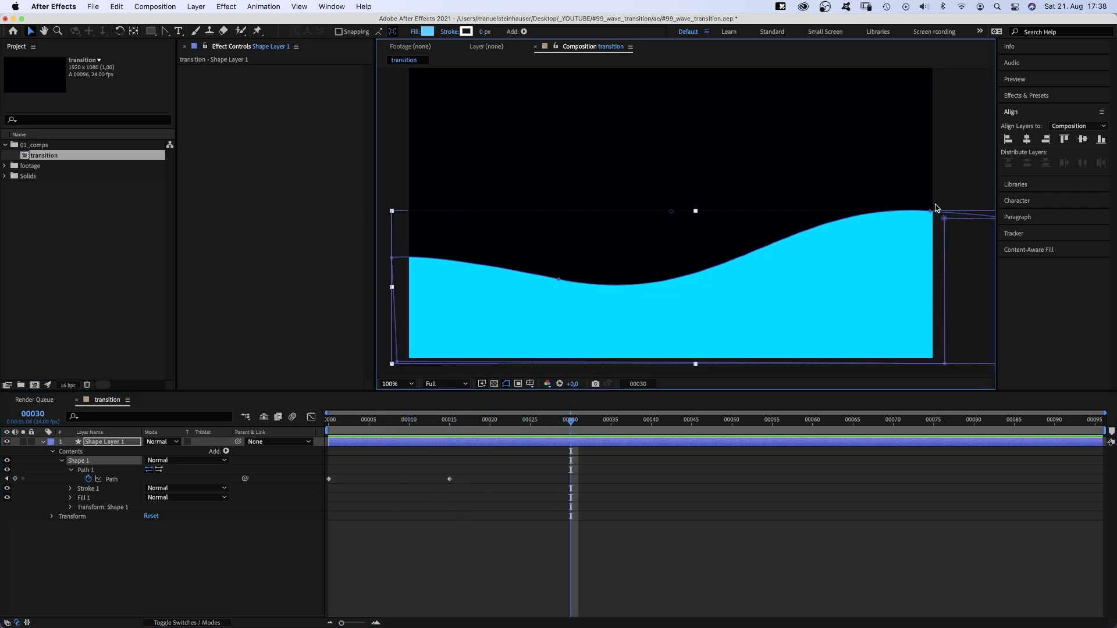
mouse_move(930, 211)
left_mouse_down()
mouse_move(776, 208)
mouse_move(754, 194)
mouse_move(947, 215)
left_mouse_up()
left_click_drag(559, 281, 521, 106)
left_click_drag(679, 138, 676, 125)
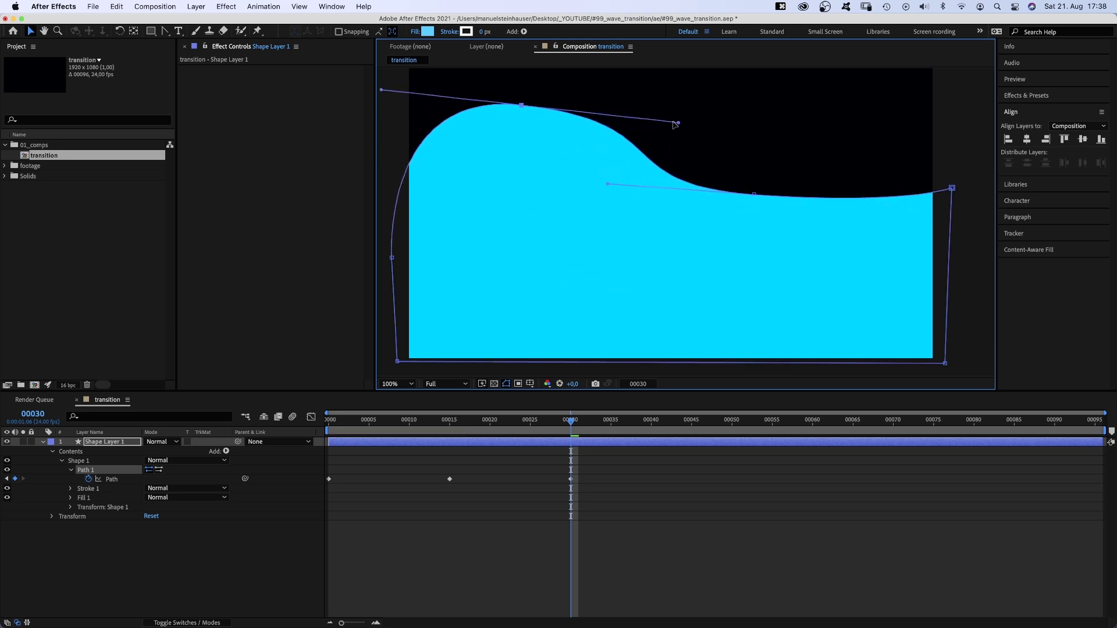
left_click_drag(521, 106, 482, 93)
left_click_drag(391, 257, 393, 121)
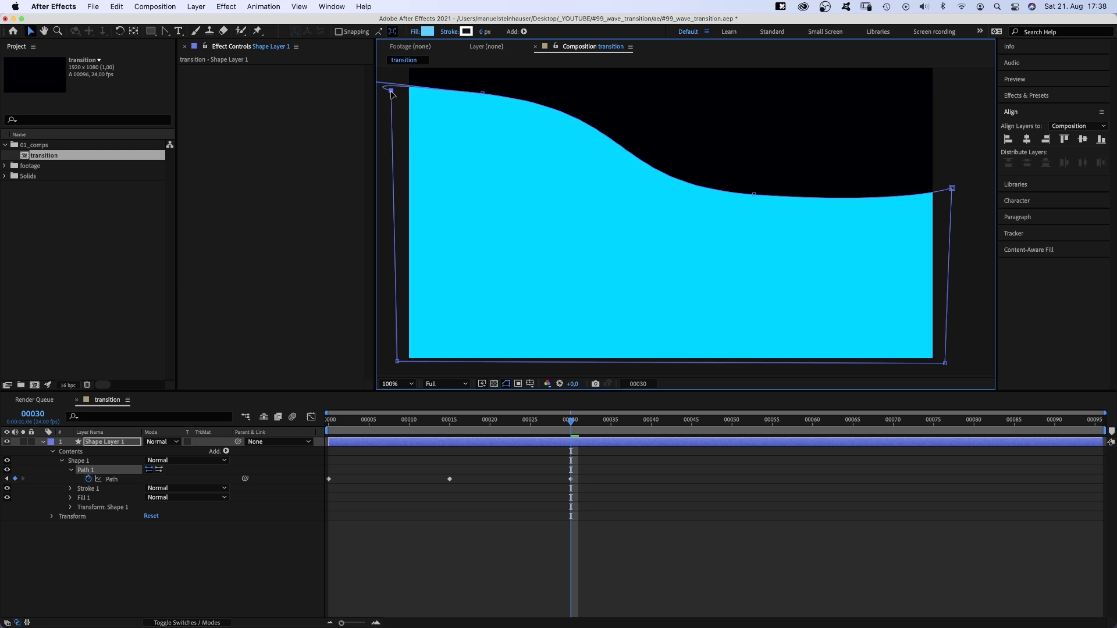
Step: Fine-tune the points and handles of the frame 30 wave to deepen the dip on the right
left_click_drag(754, 195, 764, 200)
left_click_drag(616, 189, 637, 194)
mouse_move(638, 111)
left_mouse_down()
mouse_move(658, 72)
mouse_move(644, 90)
left_mouse_up()
left_click_drag(382, 94, 409, 115)
left_click_drag(779, 210, 783, 213)
left_click_drag(910, 219, 908, 224)
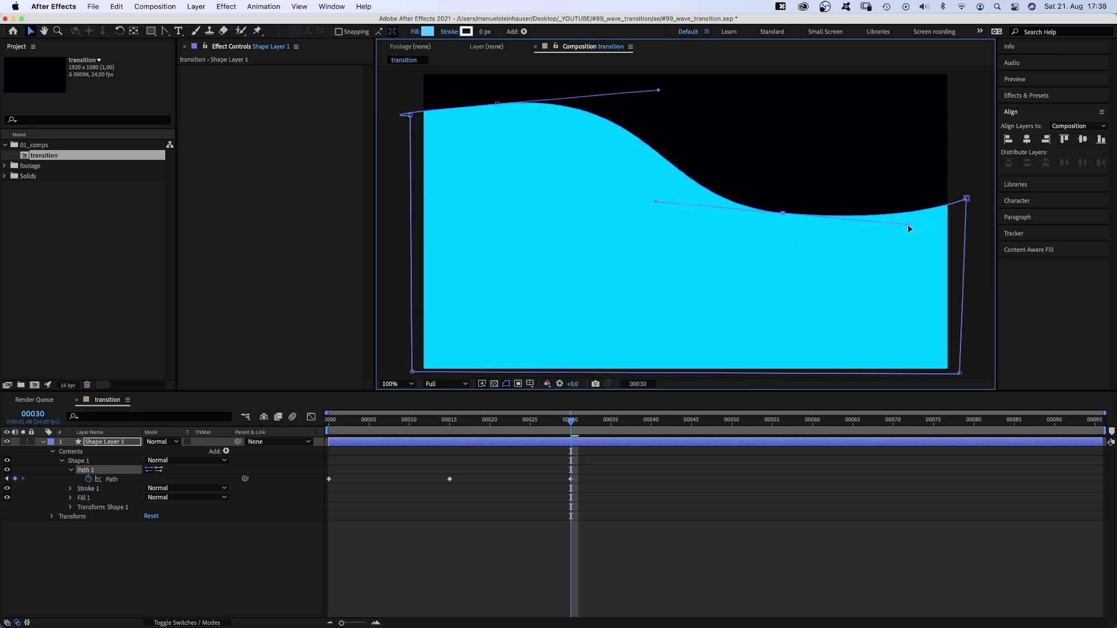
Step: Flatten the left crest's handles at frame 30 and shorten the outer handle to remove the loop at the edge
left_click_drag(658, 91, 650, 100)
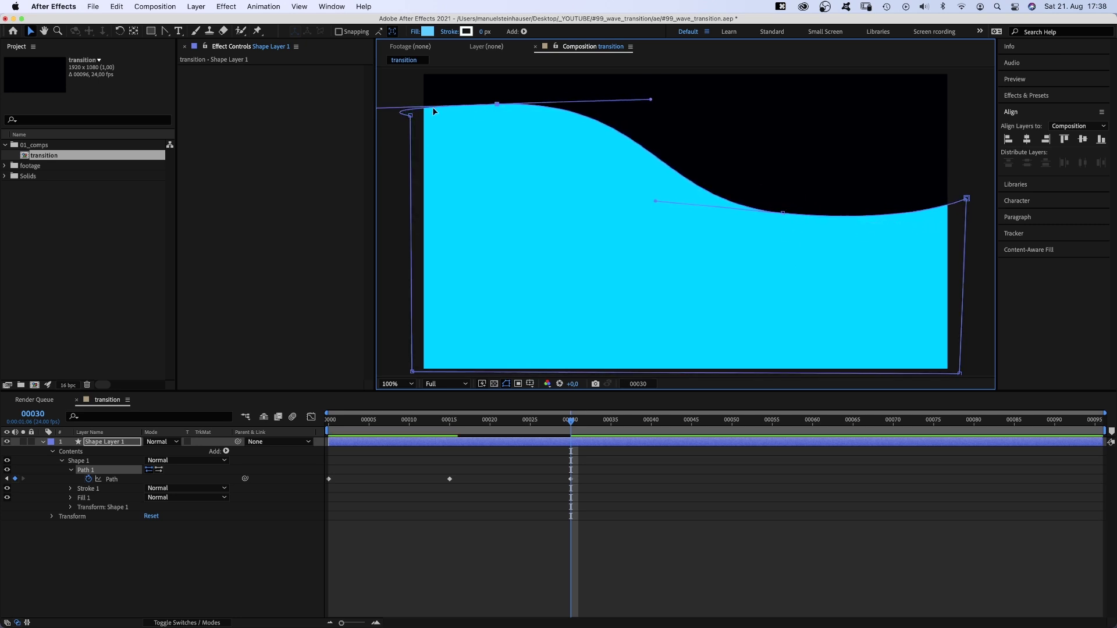
left_click_drag(432, 111, 519, 111)
left_click_drag(444, 110, 504, 107)
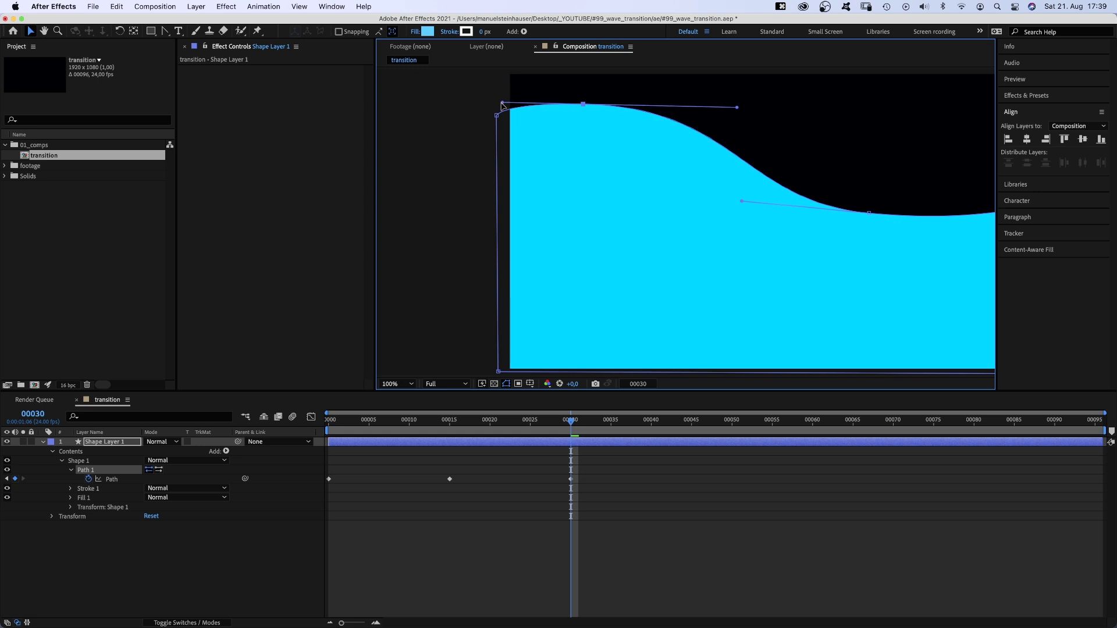
left_click_drag(665, 223, 571, 221)
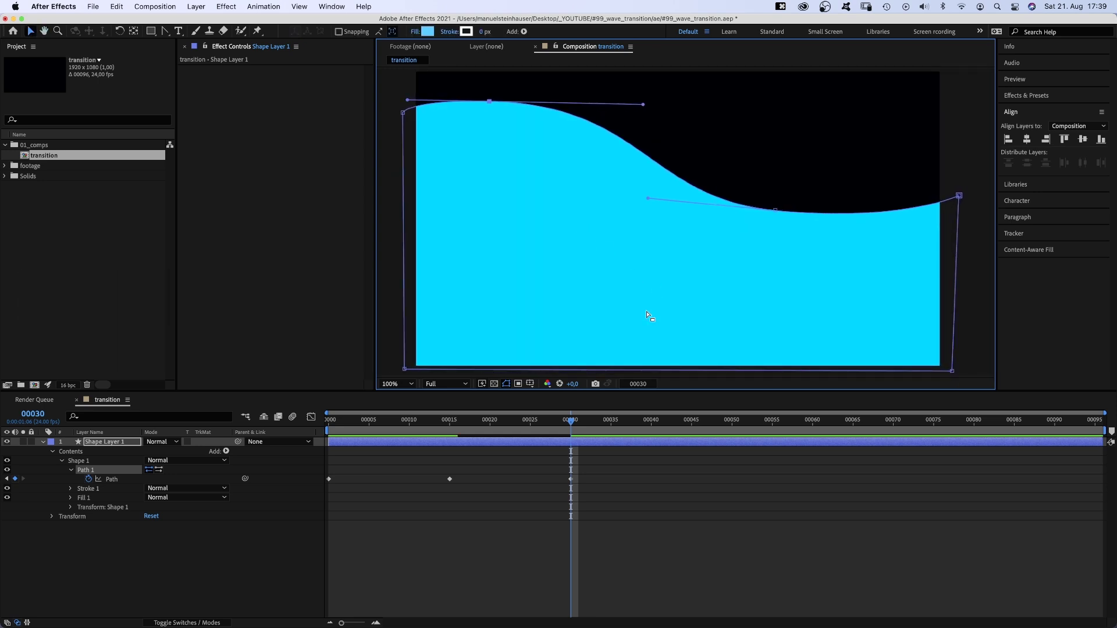
Step: At frame 44, move all upper wave points above the composition so the shape fills the whole frame
left_click_drag(582, 420, 685, 425)
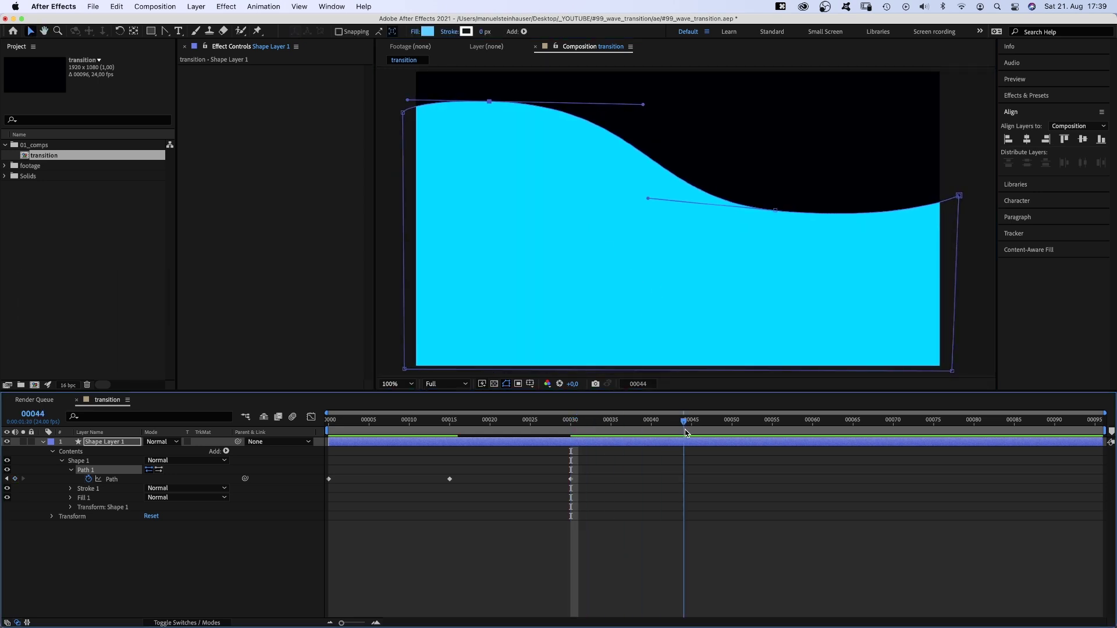
left_click_drag(697, 189, 697, 288)
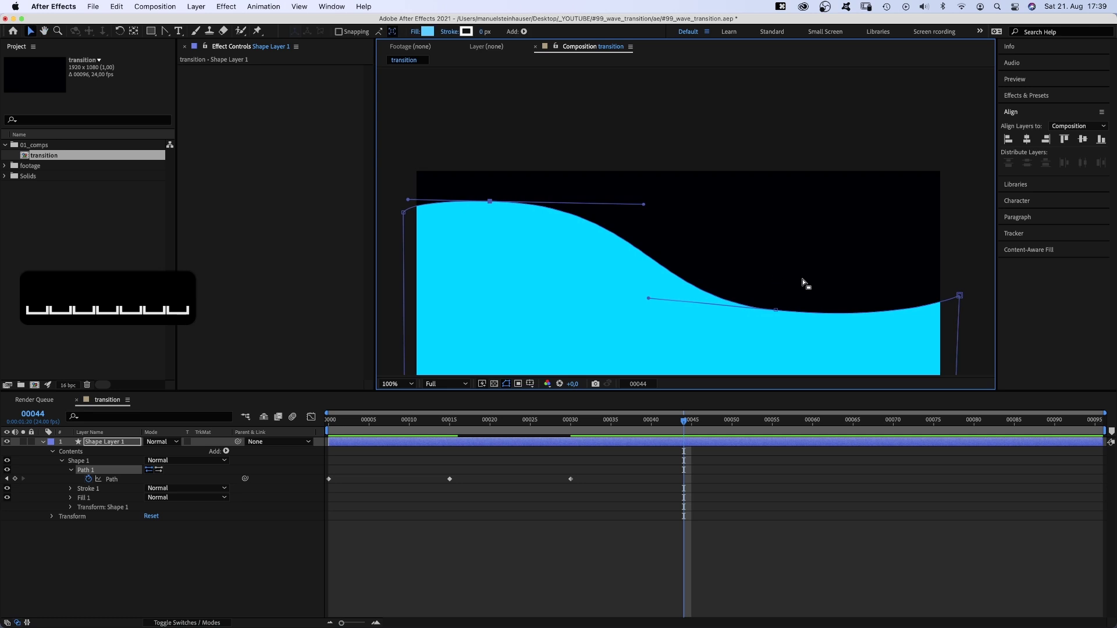
left_click_drag(775, 310, 869, 74)
left_click_drag(963, 294, 980, 105)
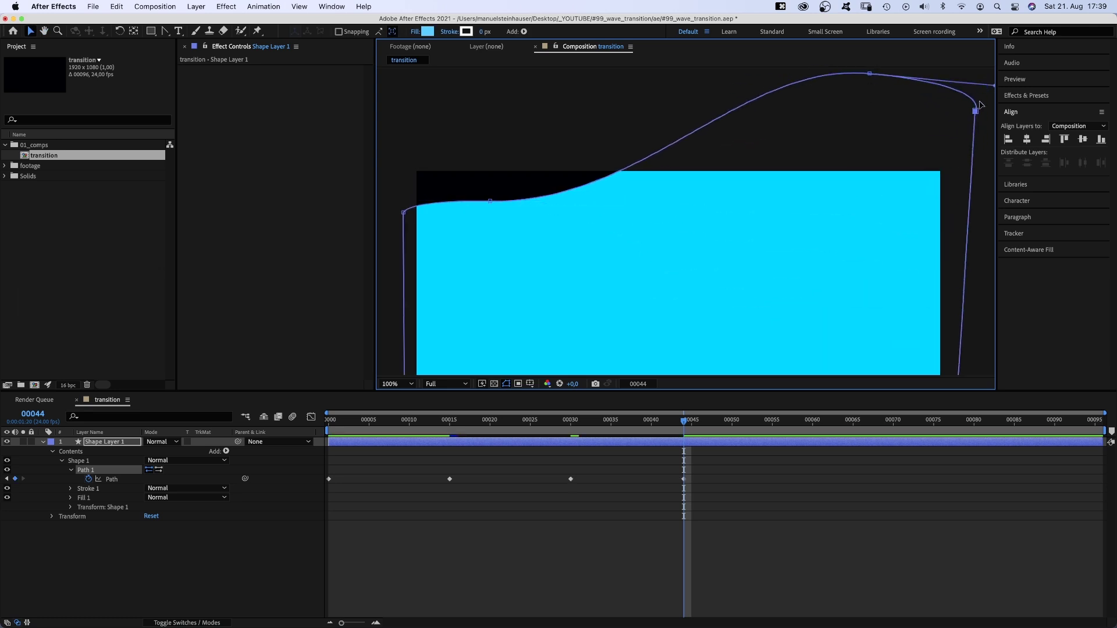
left_click_drag(490, 202, 558, 120)
left_click_drag(403, 213, 397, 72)
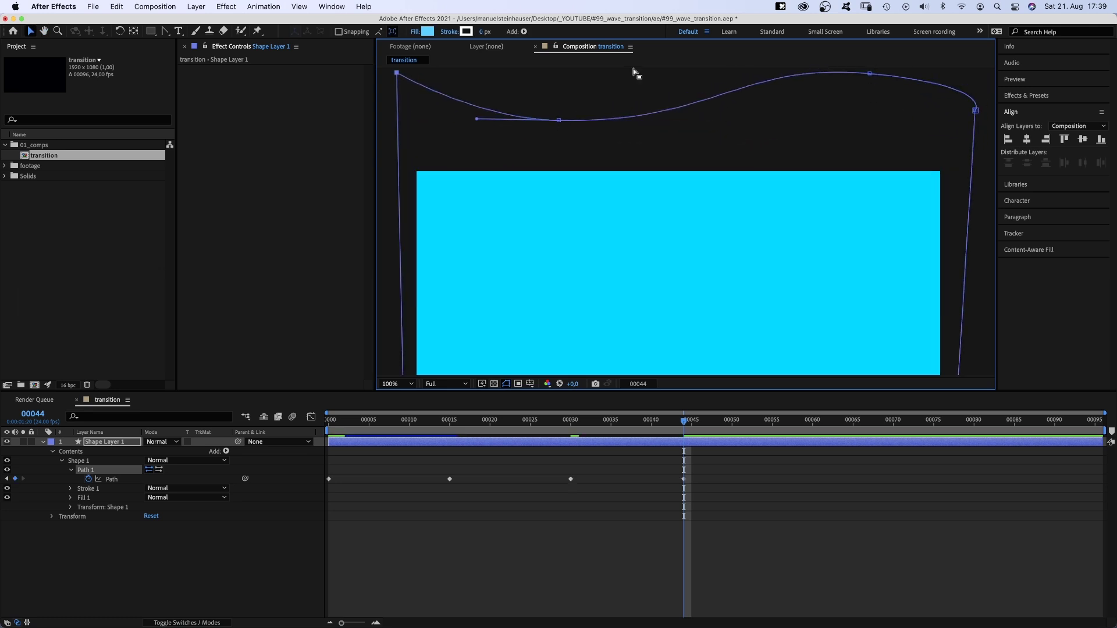
Step: Shift the frame 44 crest further right and widen the shape's upper-right corner beyond the frame
left_click_drag(869, 73, 933, 74)
left_click_drag(795, 142, 786, 209)
left_click_drag(845, 190, 808, 138)
left_click_drag(739, 121, 741, 98)
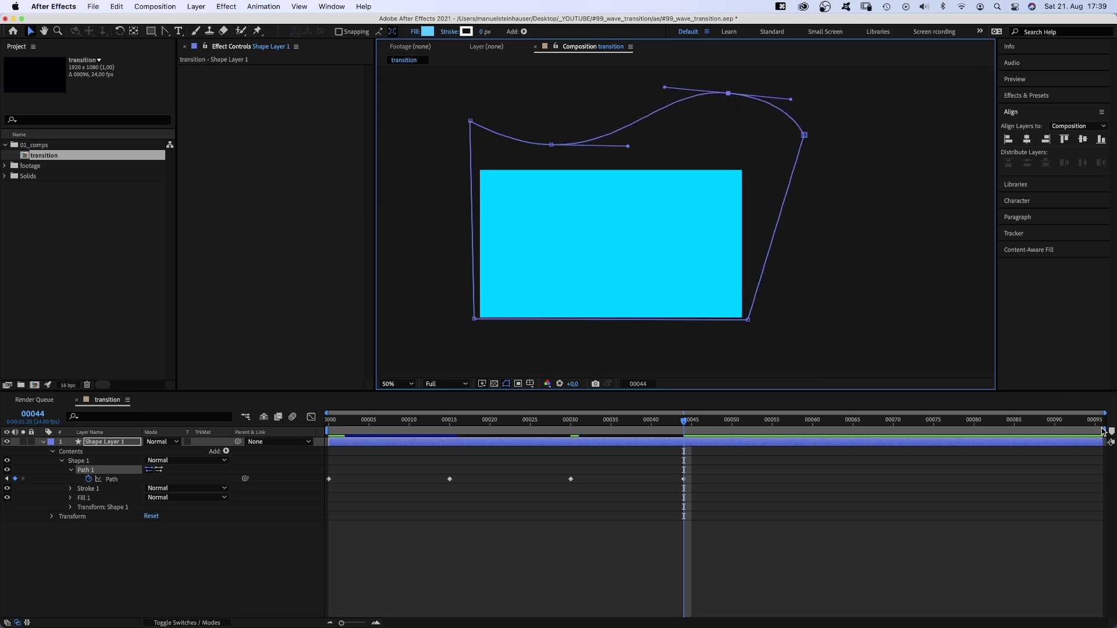
Step: Shorten the work area to end at frame 50 and preview the wave animation
left_click_drag(1104, 431, 741, 431)
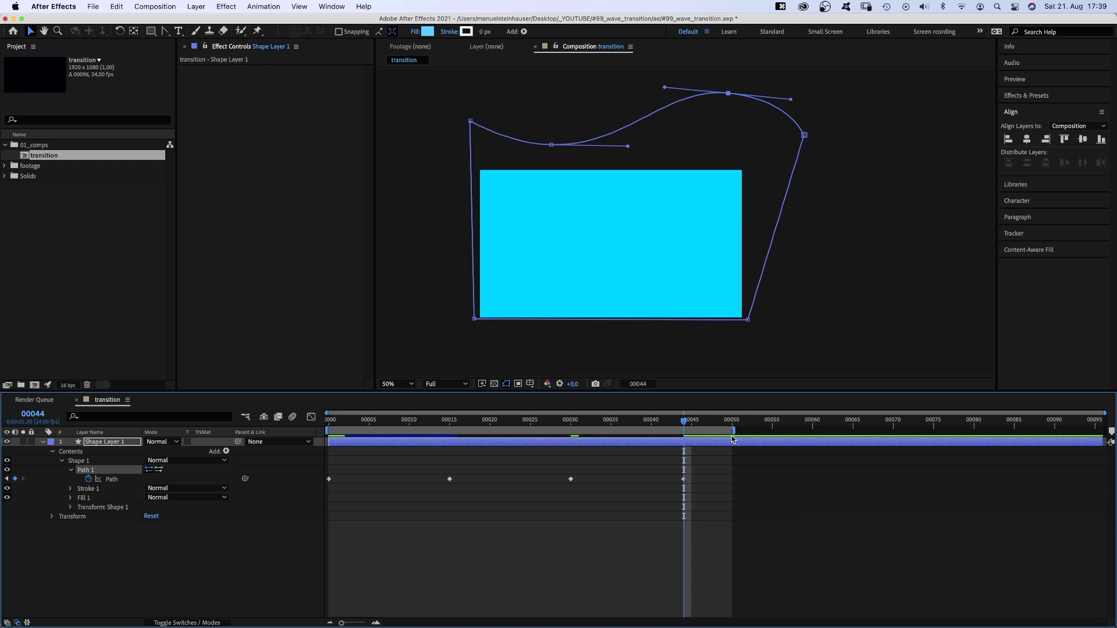
key("KP_0")
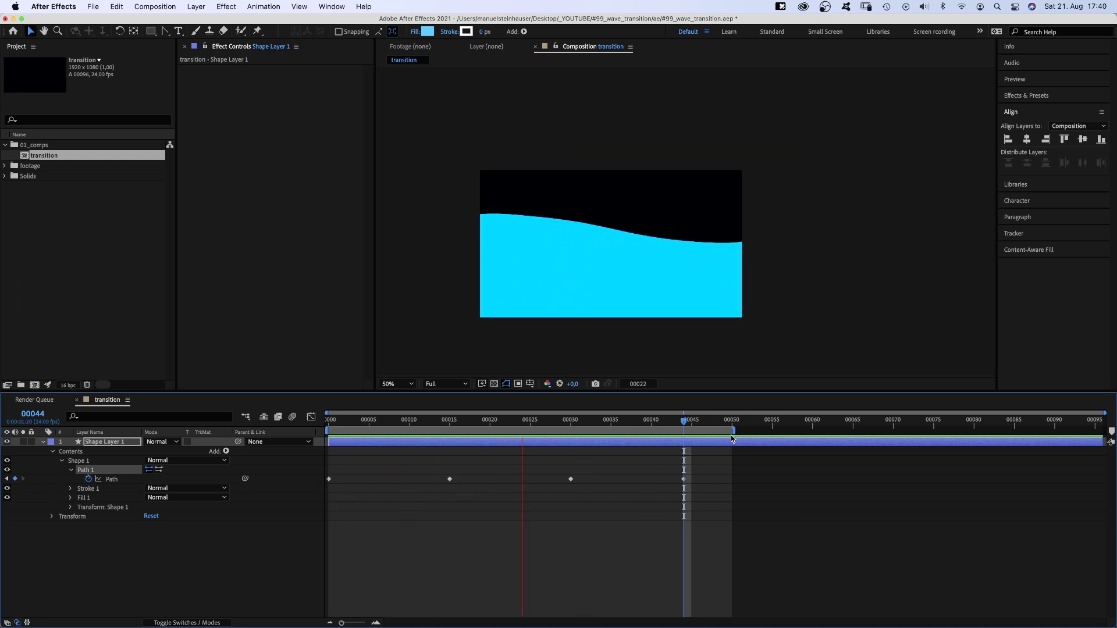
key("KP_0")
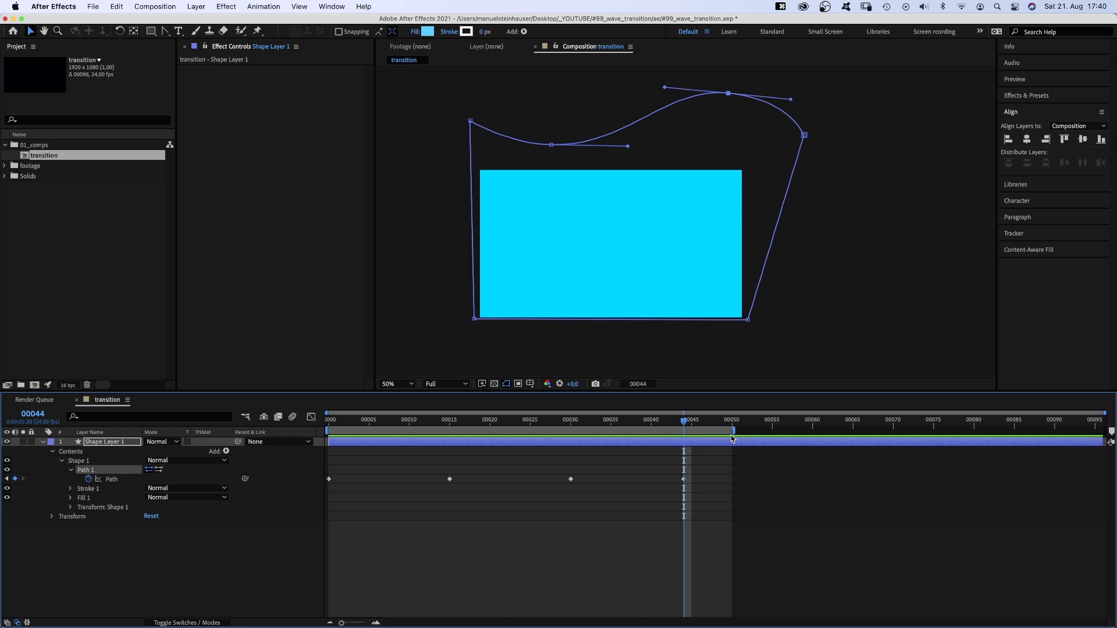
Step: Select all the path keyframes and show their speed graph in the Graph Editor
left_click_drag(705, 470, 325, 509)
left_click(311, 416)
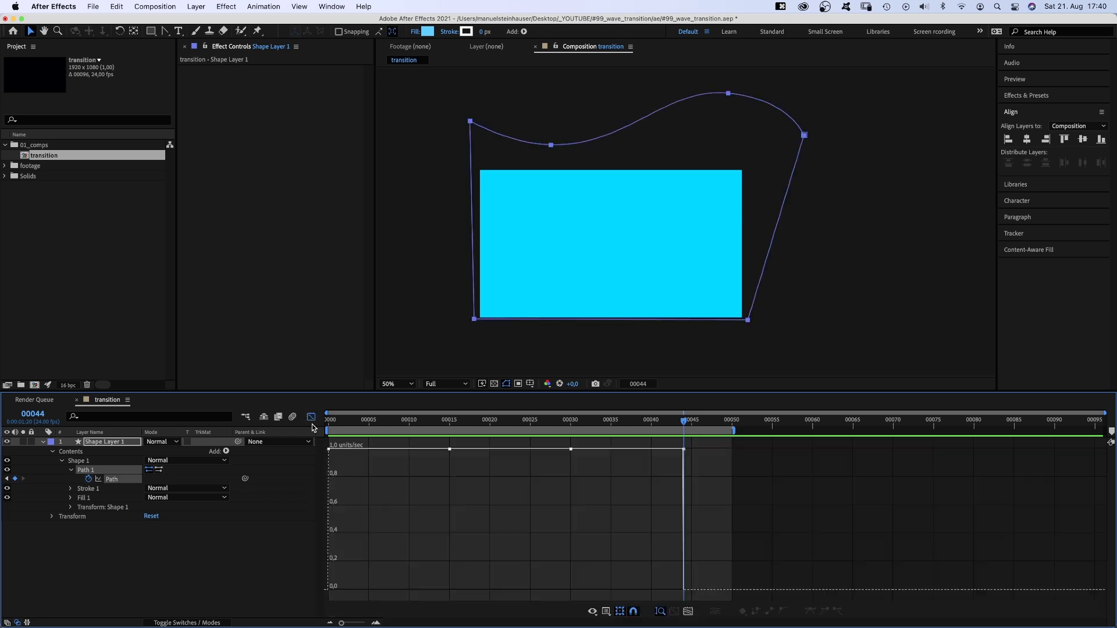
left_click(610, 612)
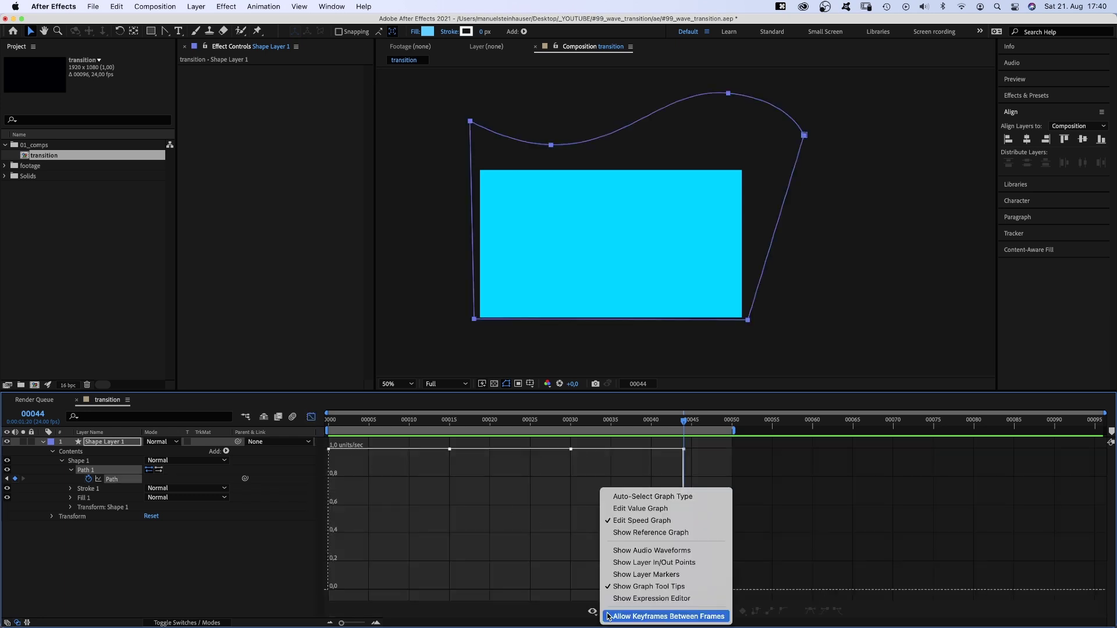
left_click(625, 522)
Step: Ease the first path keyframe from zero speed and lower both sides of the frame 15 keyframe to about 0.45 units/sec
left_click_drag(339, 449, 356, 589)
left_click_drag(440, 499, 421, 551)
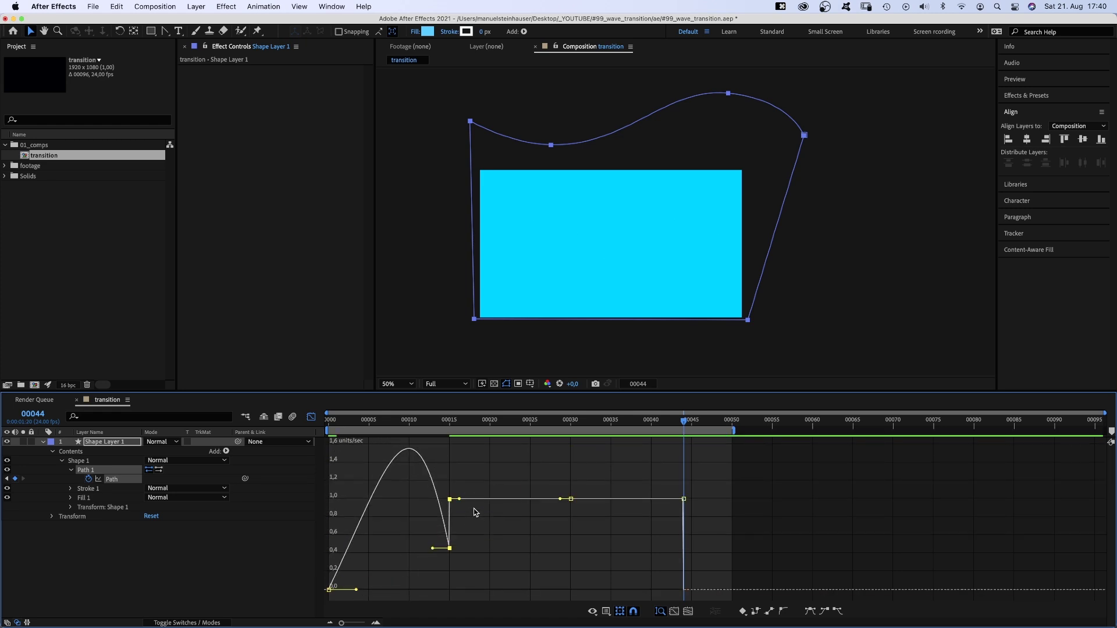
left_click_drag(459, 499, 481, 551)
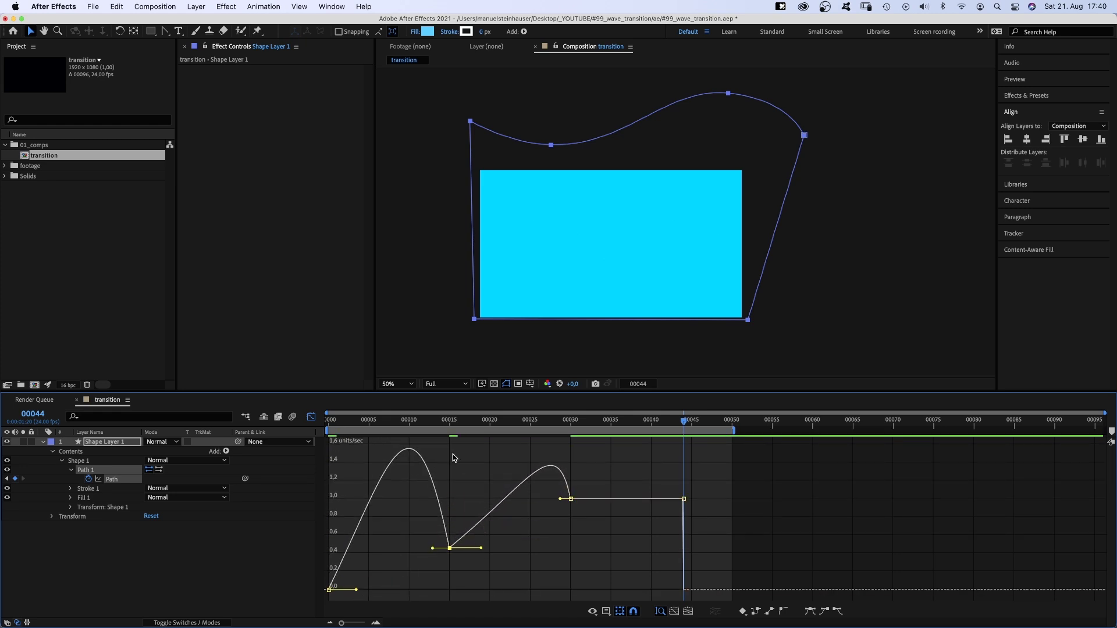
Step: Lower both sides of the frame 30 keyframe to about 0.46 units/sec, ease the last keyframe to zero speed, and preview the motion
left_click(453, 424)
left_click_drag(560, 499, 600, 548)
left_click_drag(674, 499, 666, 583)
key("KP_0")
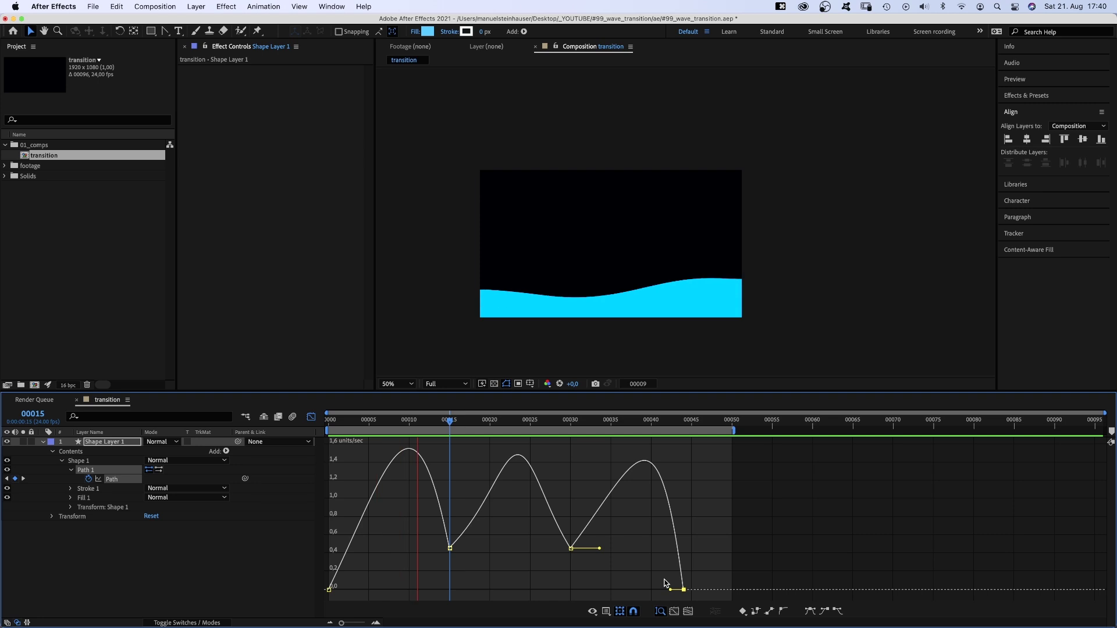
key("KP_0")
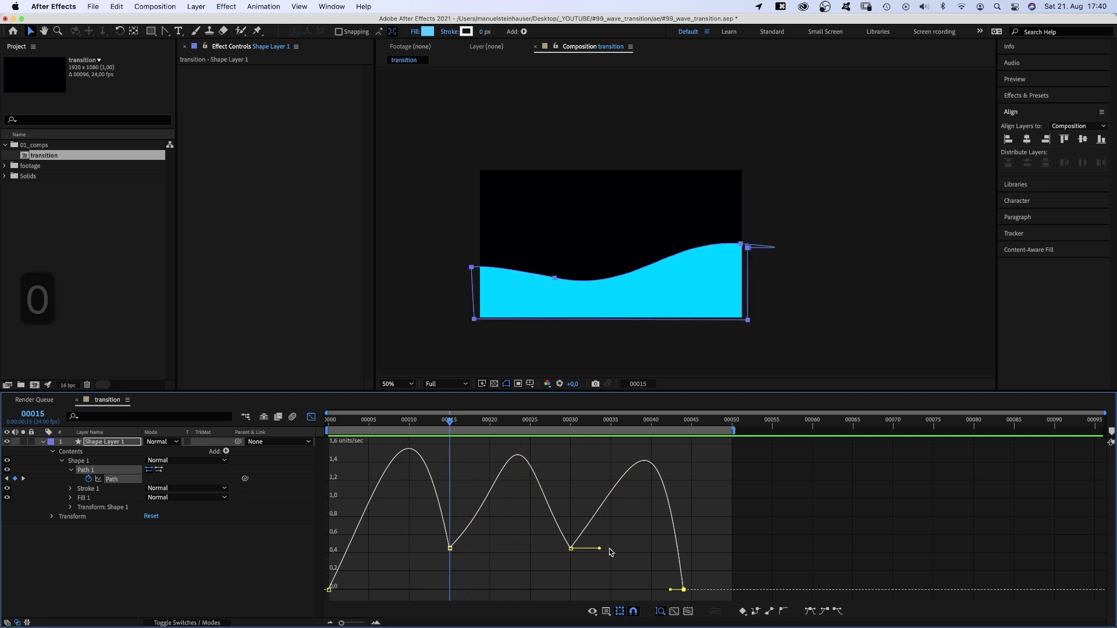
Step: Lengthen the frame 30 keyframe's outgoing speed handle, shorten the last keyframe's incoming and frame 15's outgoing handles, and preview
left_click_drag(599, 548, 621, 556)
mouse_move(674, 590)
left_mouse_down()
mouse_move(685, 589)
mouse_move(675, 587)
left_mouse_up()
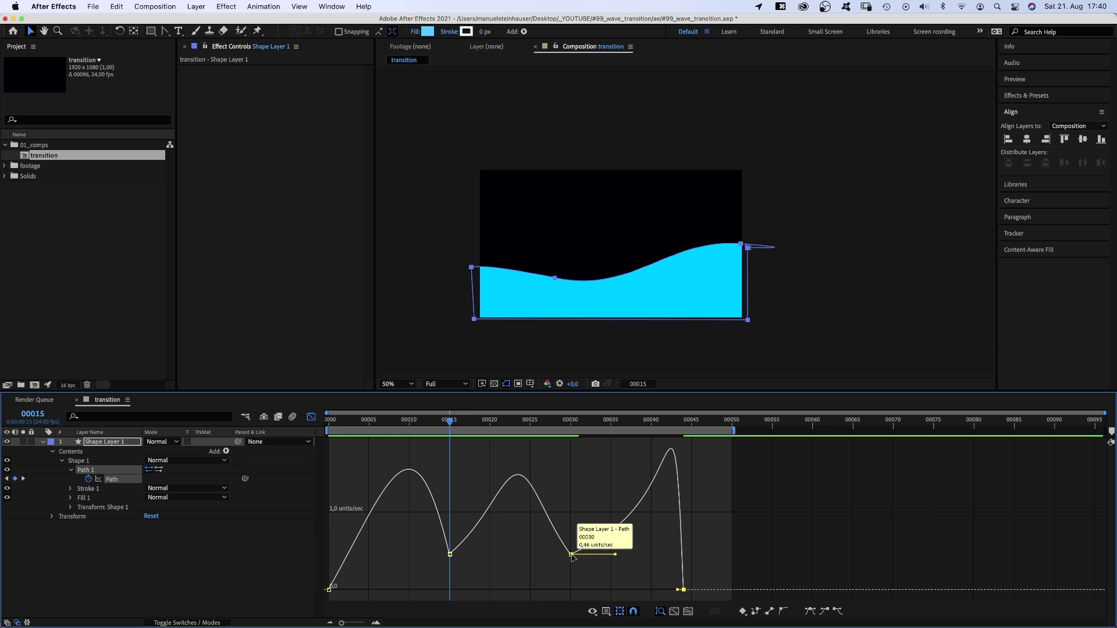
left_click_drag(480, 555, 473, 557)
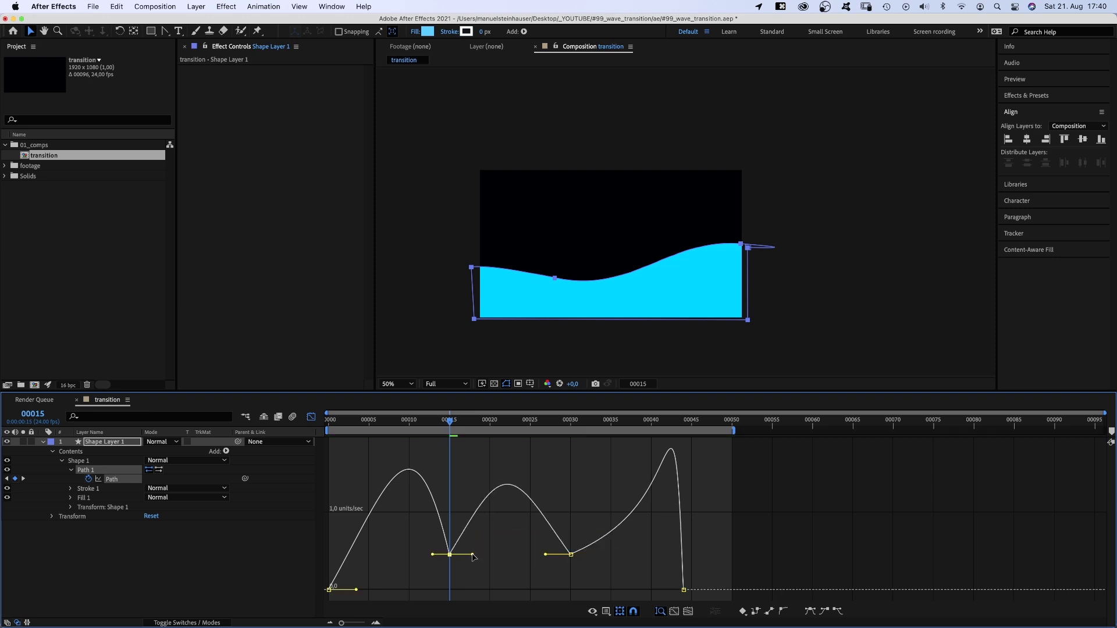
key("KP_0")
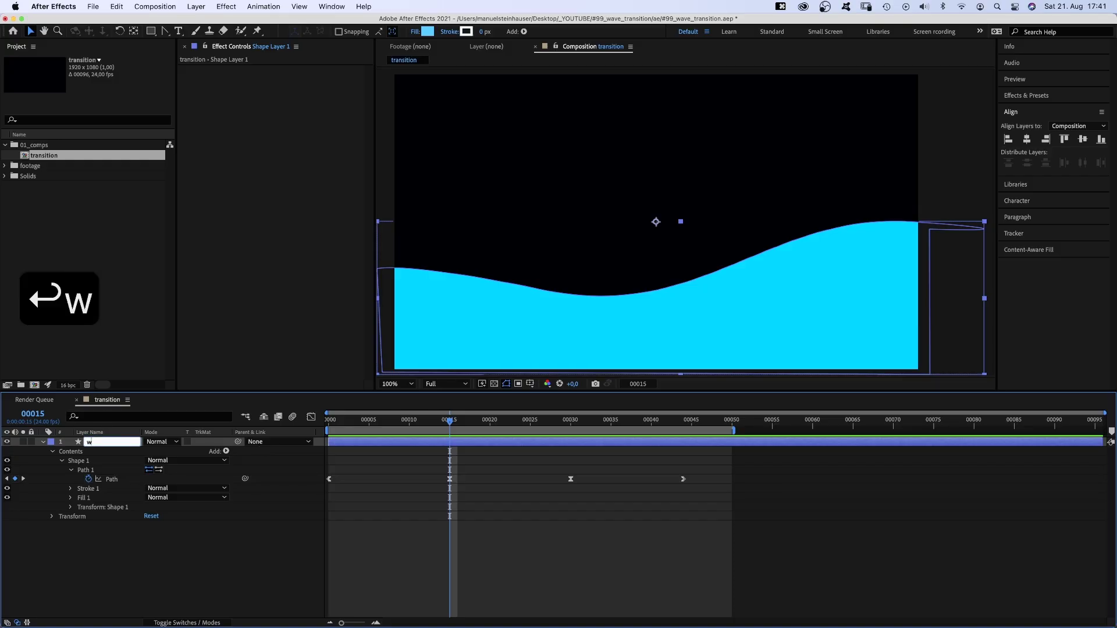
Step: Rename the shape layer to wave and duplicate it
key("Return")
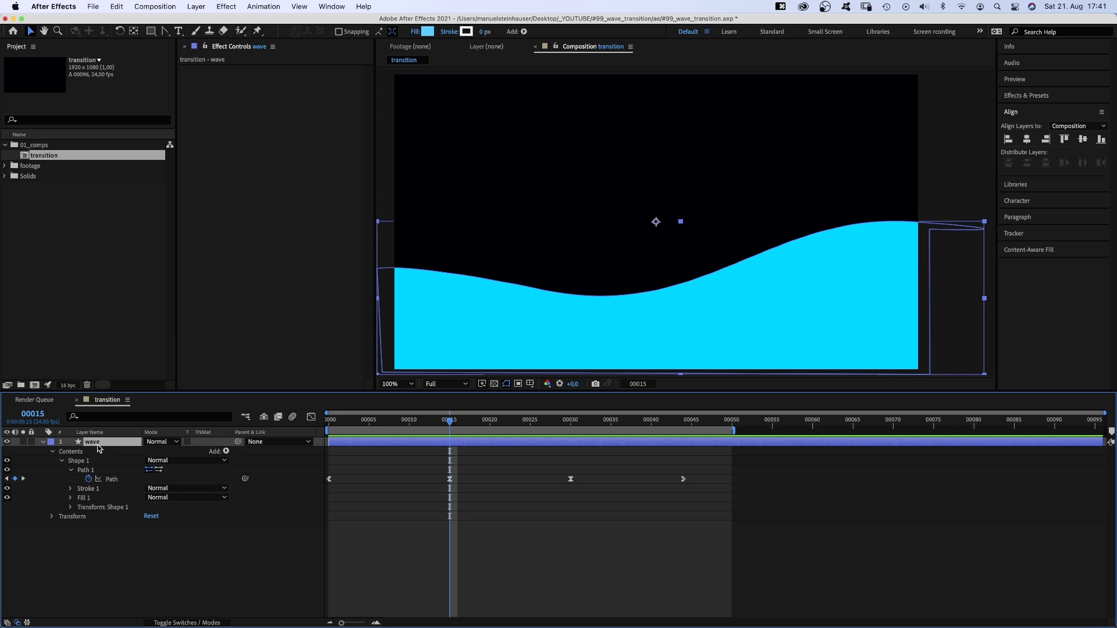
key("cmd+d")
Step: Delay the duplicated wave layer so that it starts at frame 7
left_click(391, 421)
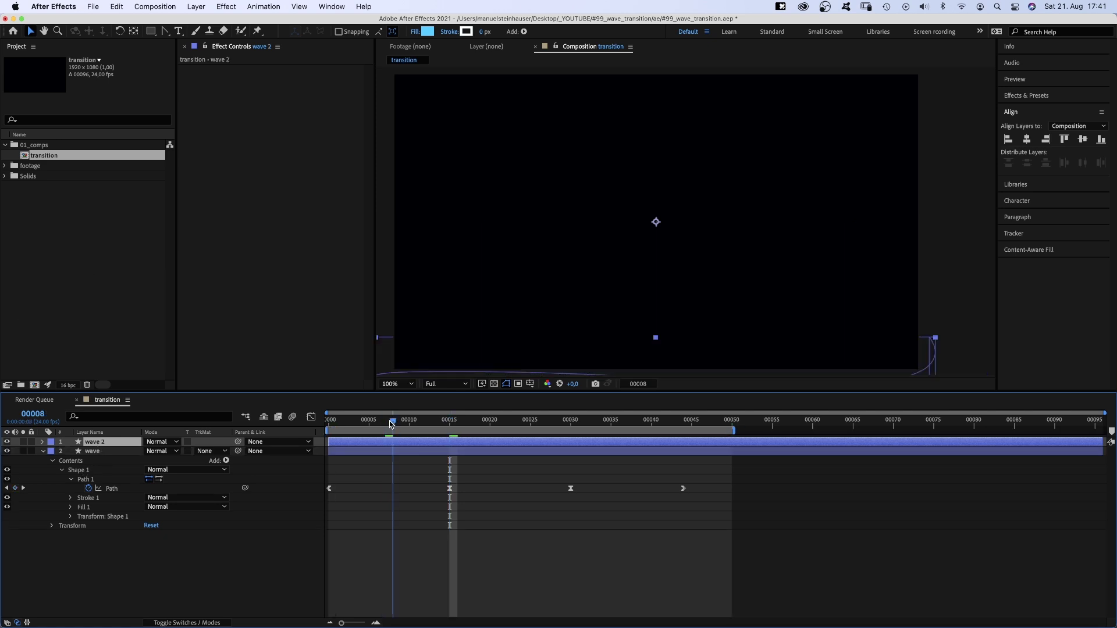
left_click_drag(391, 423, 385, 424)
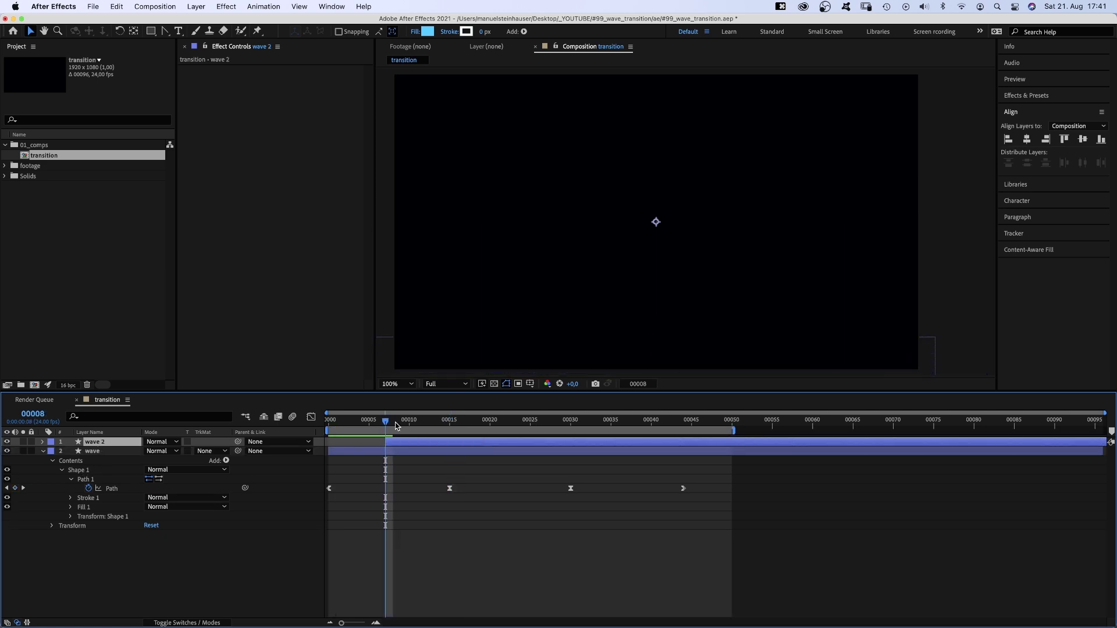
key("space")
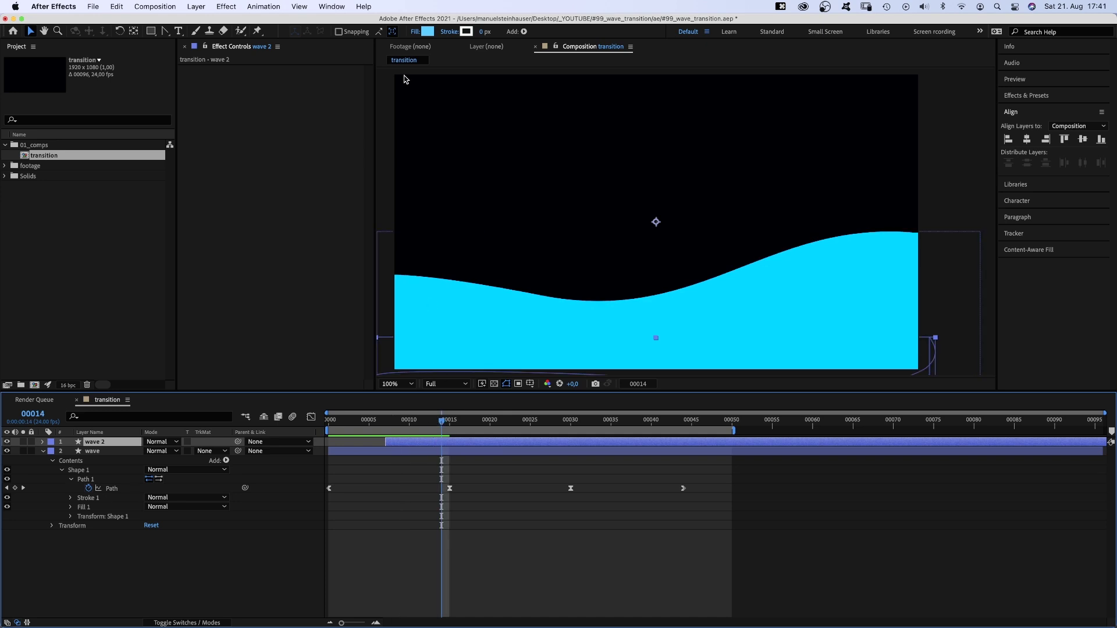
Step: Change the wave 2 fill to dark navy blue #001053 and check both waves at frame 20
left_click(427, 32)
left_click_drag(263, 358, 256, 361)
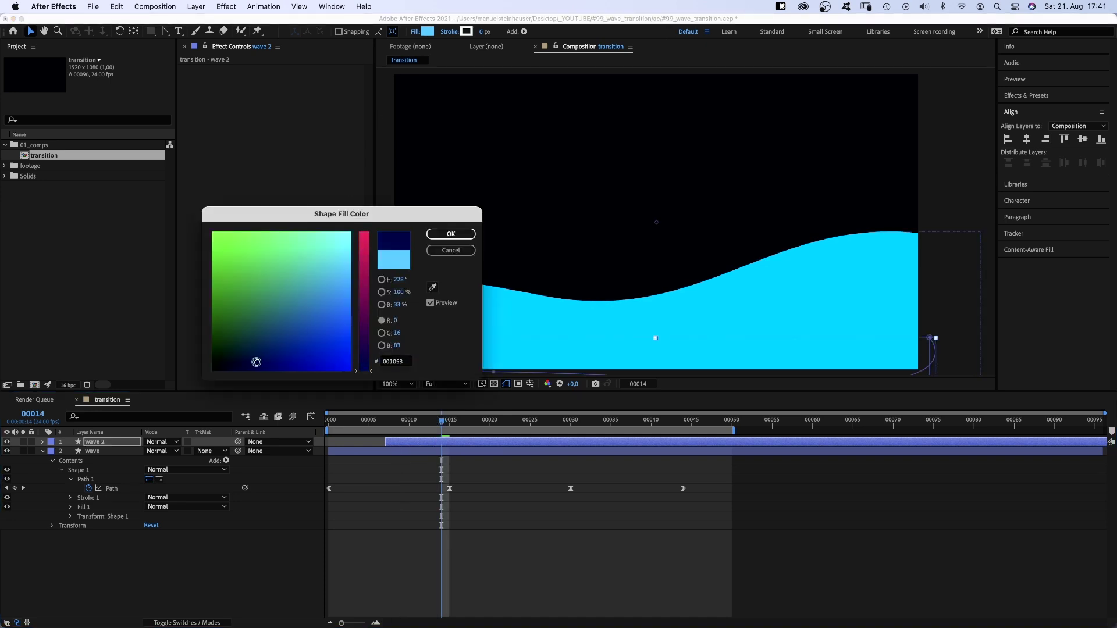
left_click(436, 238)
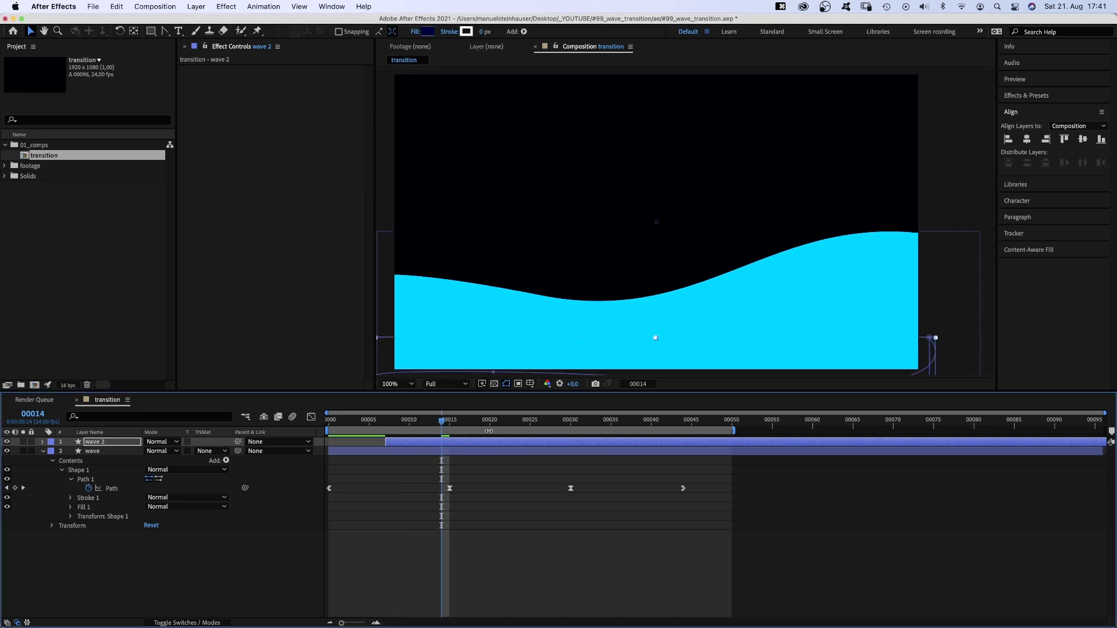
left_click_drag(457, 425, 490, 422)
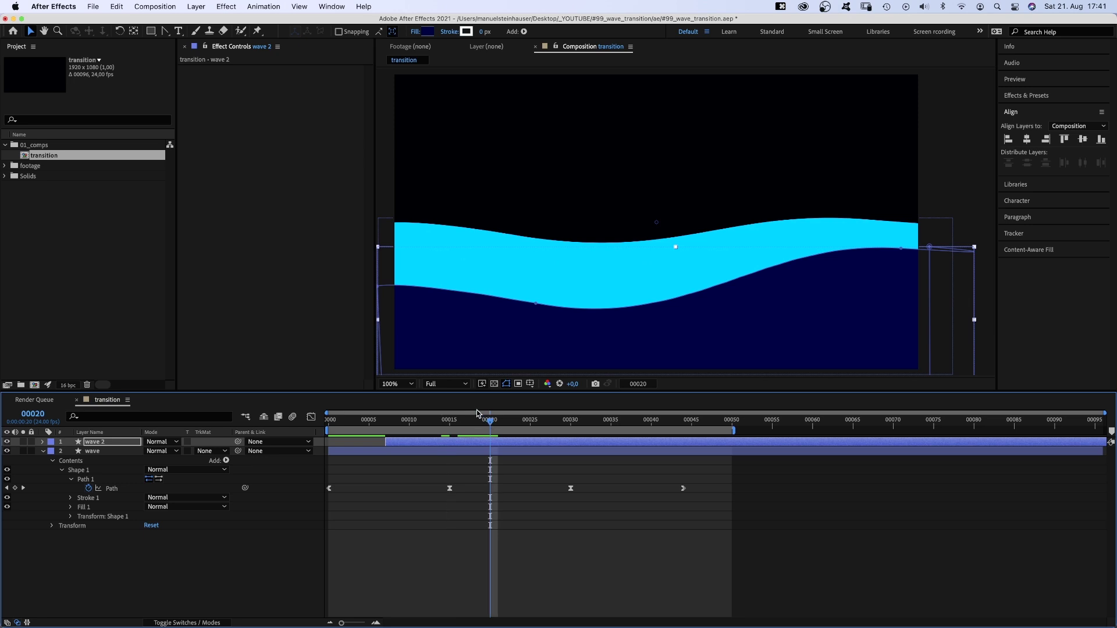
Step: Flip the wave 2 layer horizontally and preview the two-wave animation
left_click(195, 6)
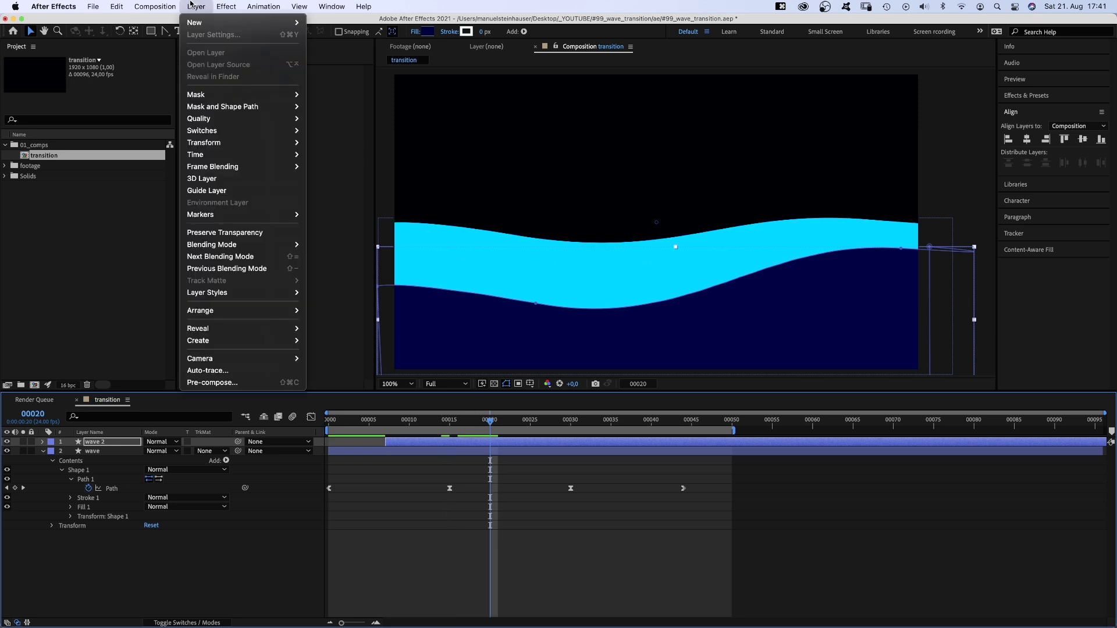
mouse_move(232, 143)
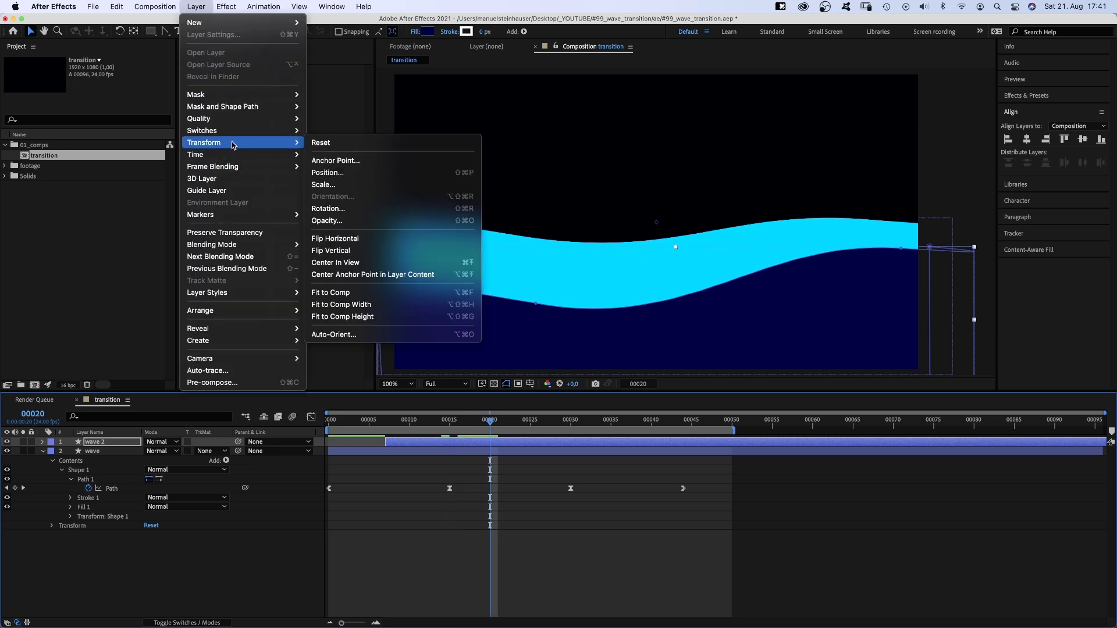
left_click(393, 240)
key("0")
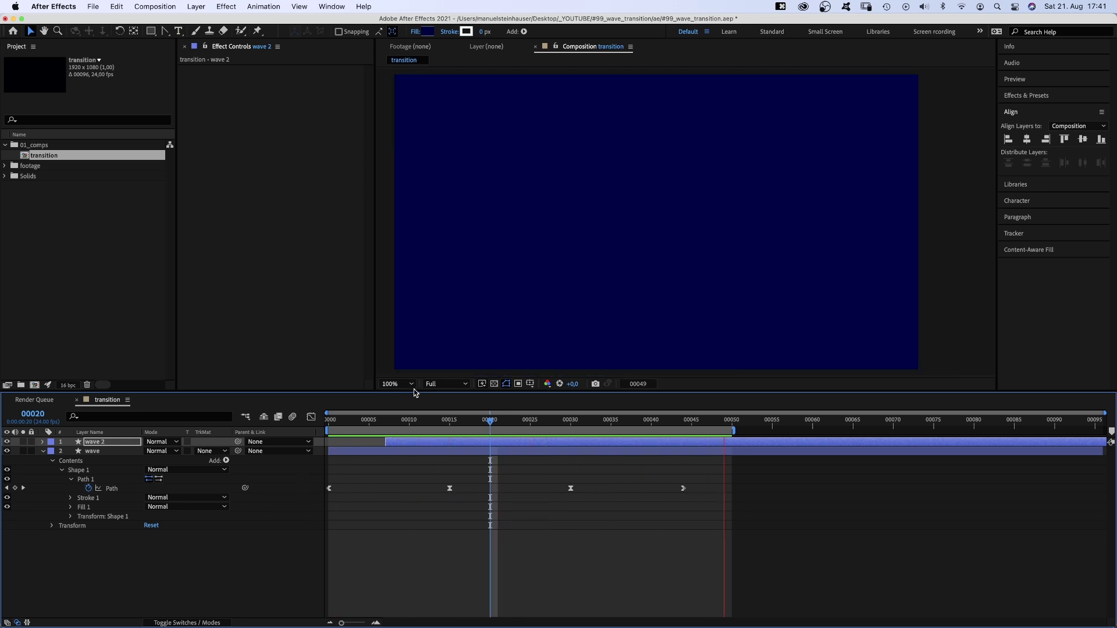
key("0")
Step: Reveal wave 2's path keyframes and, at frame 22, lower its right trough and right corner and lengthen the left crest's curve handle
left_click(388, 424)
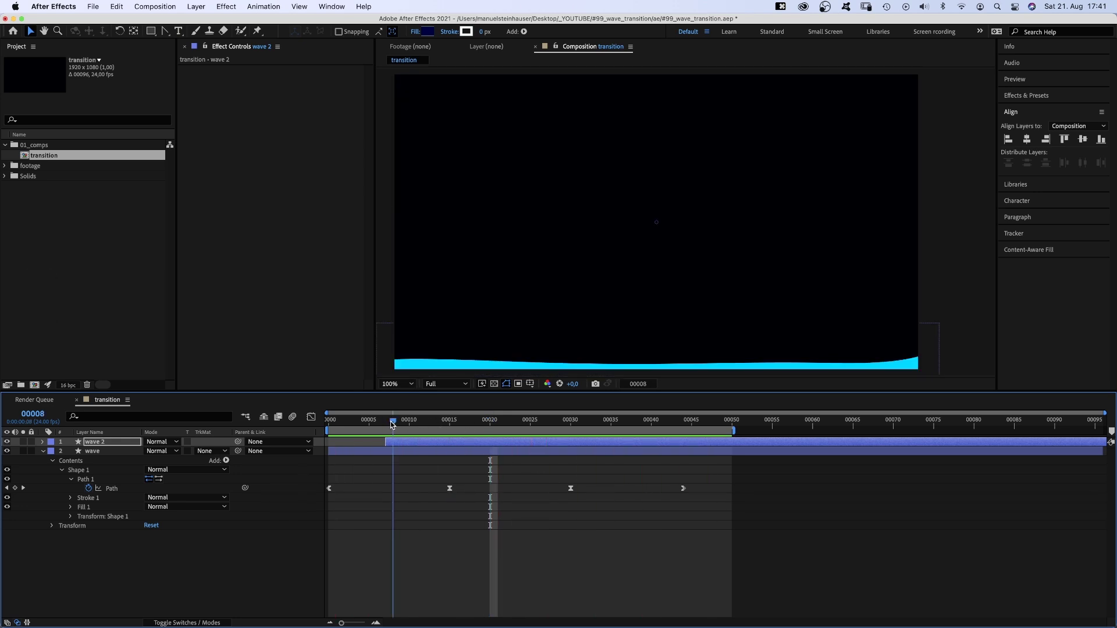
key("u")
left_click(411, 422)
left_click_drag(410, 422, 506, 415)
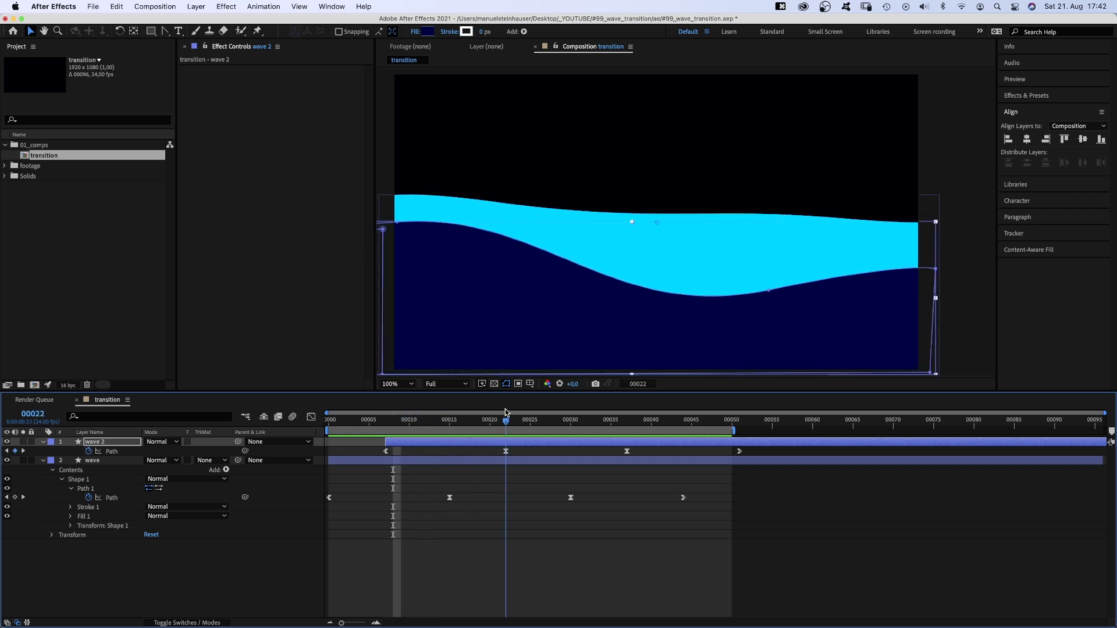
left_click(506, 452)
left_click_drag(768, 290, 786, 311)
left_click_drag(921, 279, 926, 303)
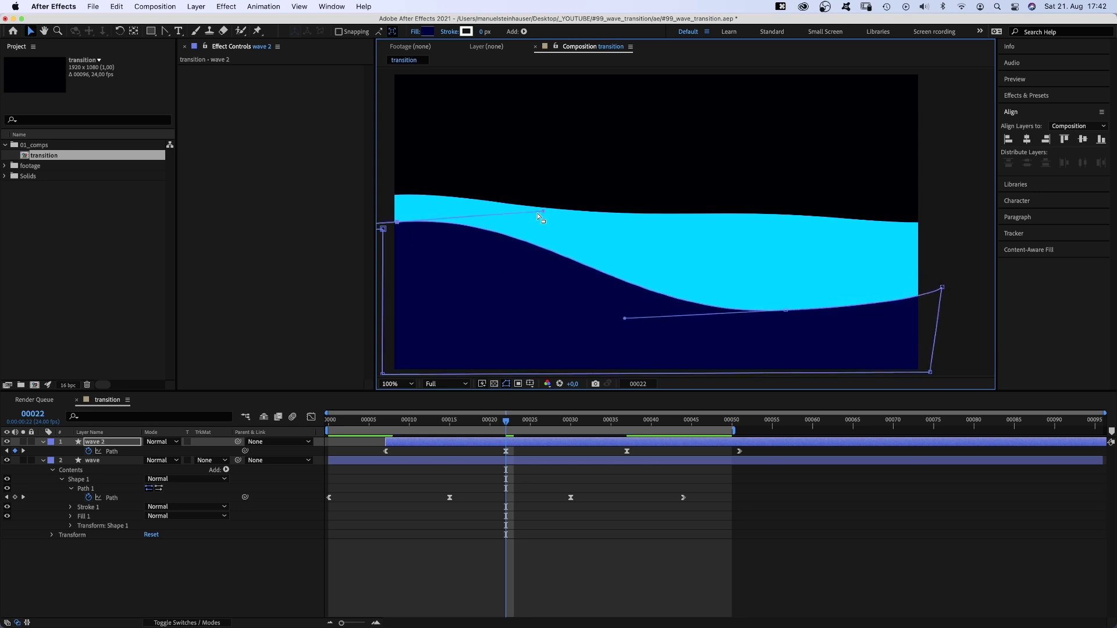
left_click_drag(538, 214, 558, 206)
Step: At wave 2's frame 37 keyframe, lower the right crest and the middle trough and shift the crest further right
left_click_drag(504, 424, 626, 399)
left_click_drag(846, 104, 846, 144)
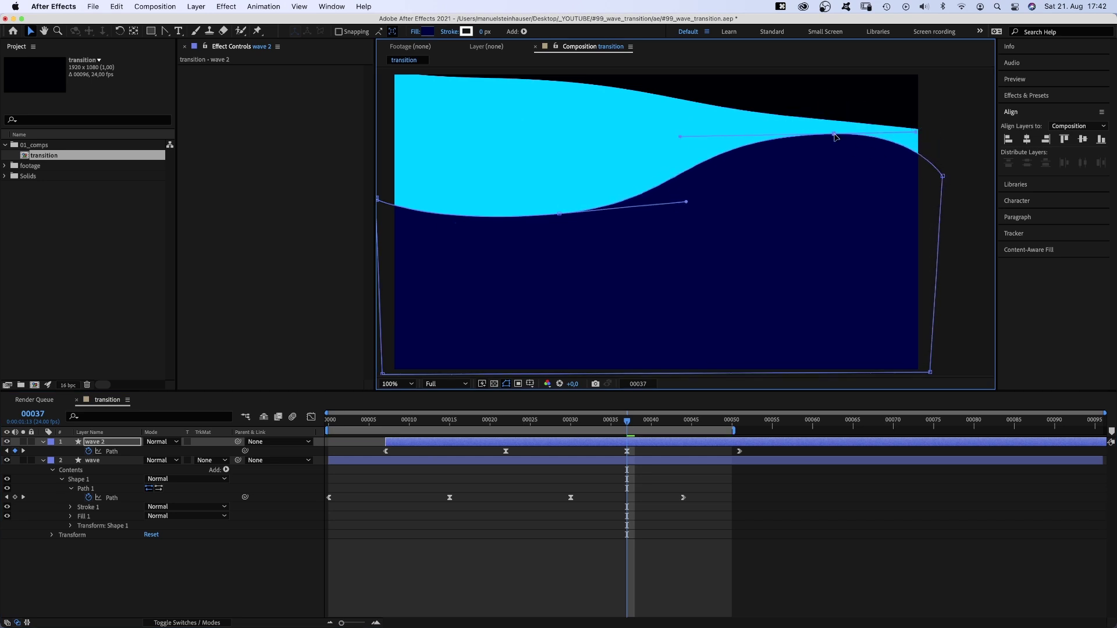
left_click_drag(834, 137, 834, 141)
mouse_move(560, 214)
left_mouse_down()
mouse_move(641, 233)
mouse_move(568, 228)
left_mouse_up()
left_click_drag(834, 140, 888, 141)
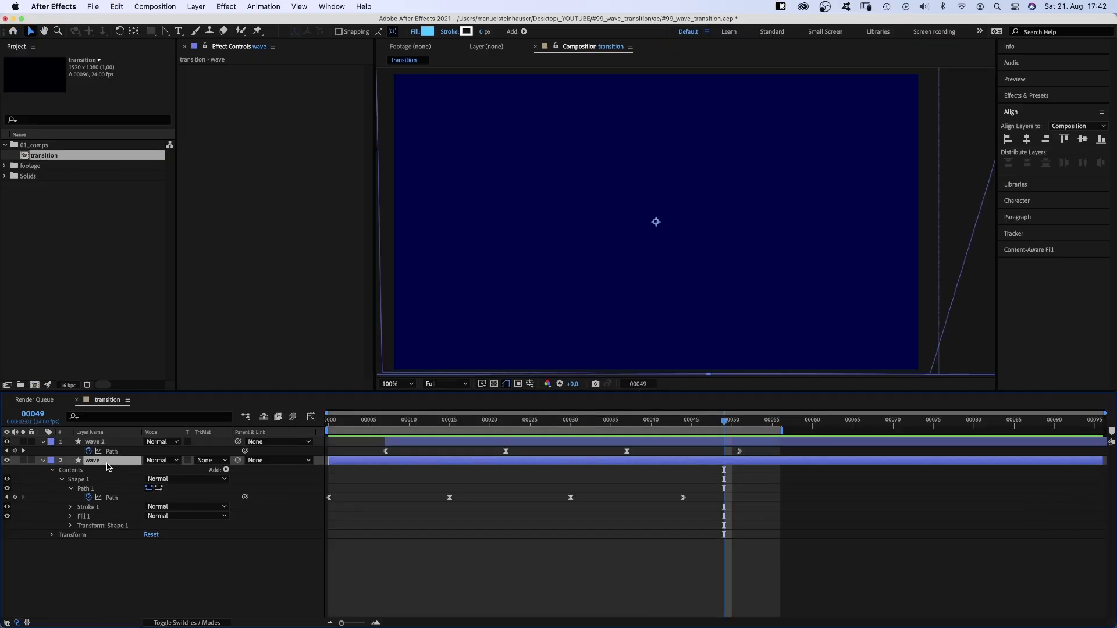
Step: Duplicate the cyan wave layer onto the top of the layer stack, starting at frame 15, and reveal its path keyframes
key("super+d")
left_click_drag(106, 461, 112, 444)
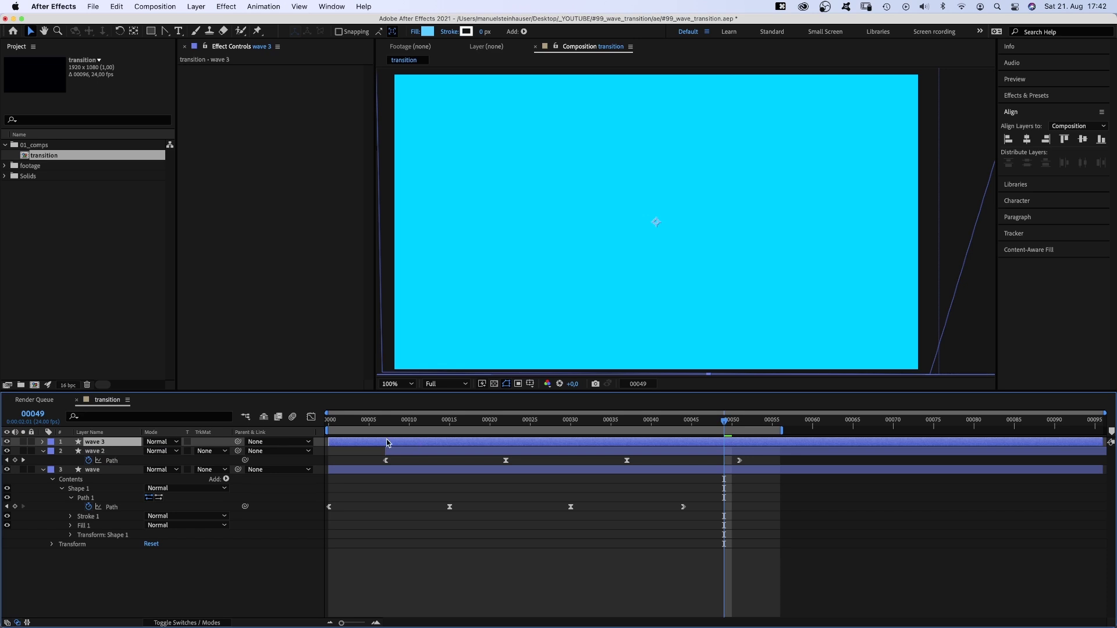
left_click_drag(386, 442, 503, 441)
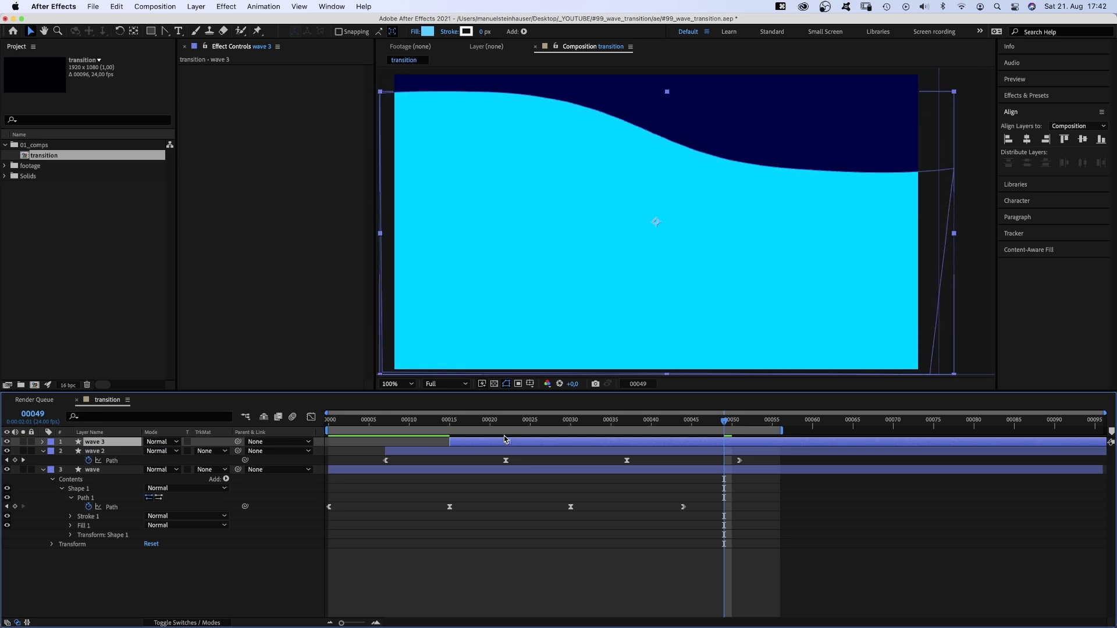
key("u")
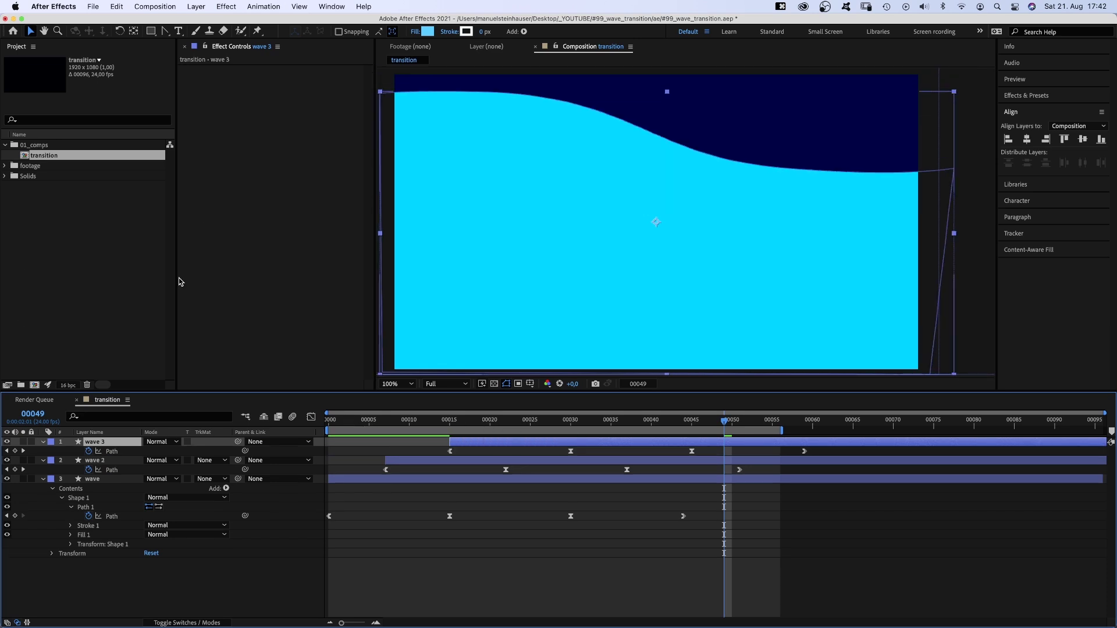
Step: Change the wave 3 fill to medium blue #0085F1 and preview the three waves
left_click(431, 32)
left_click(344, 299)
left_click_drag(343, 299, 342, 298)
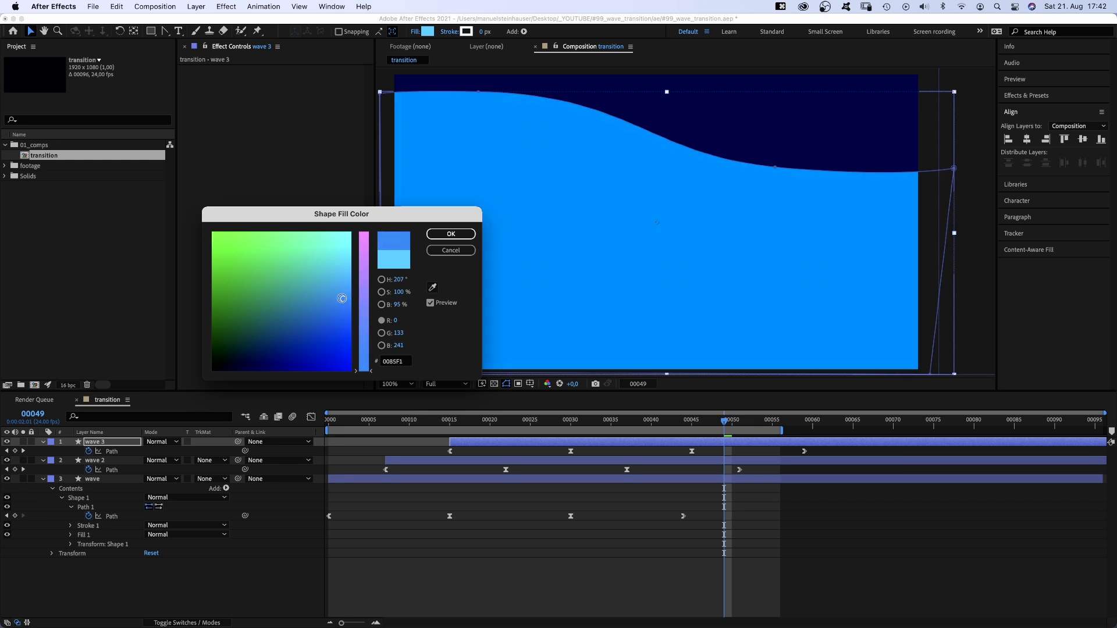
left_click(448, 234)
key("0")
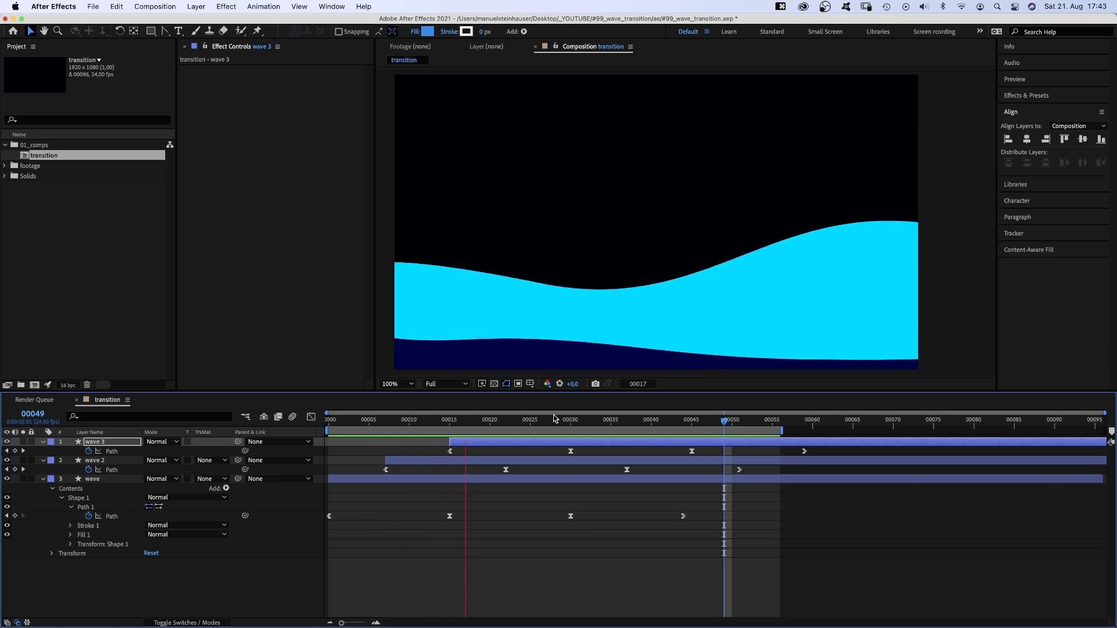
key("space")
Step: Lower wave 3's right crest at frame 30, and at frame 45 lower its left corner, crest and trough, shifting the crest to the left edge
left_click_drag(952, 204, 919, 242)
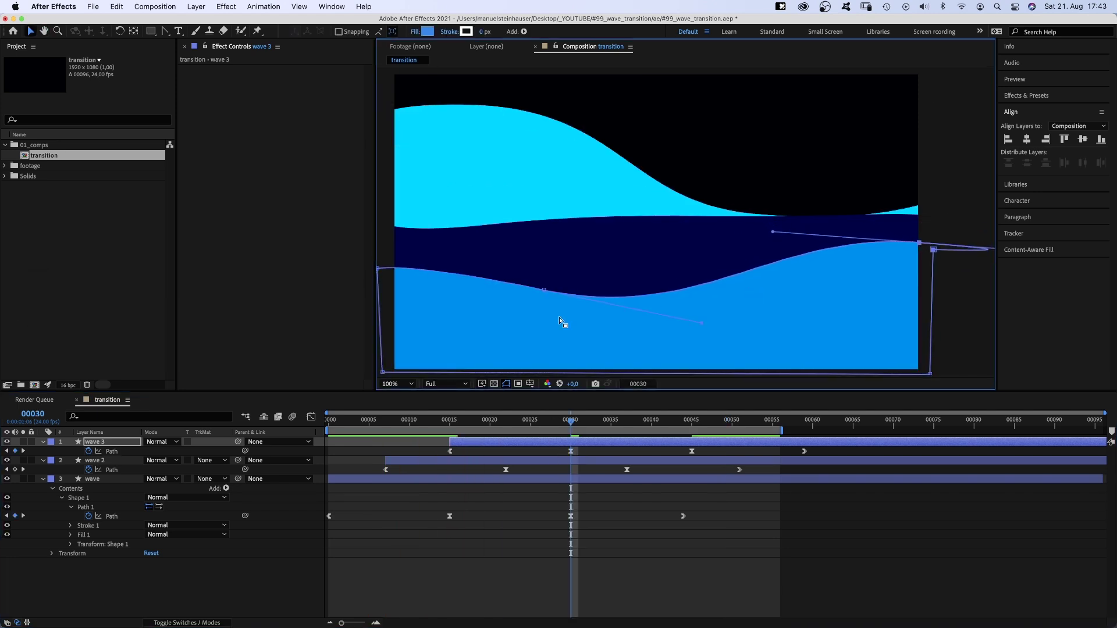
key("k")
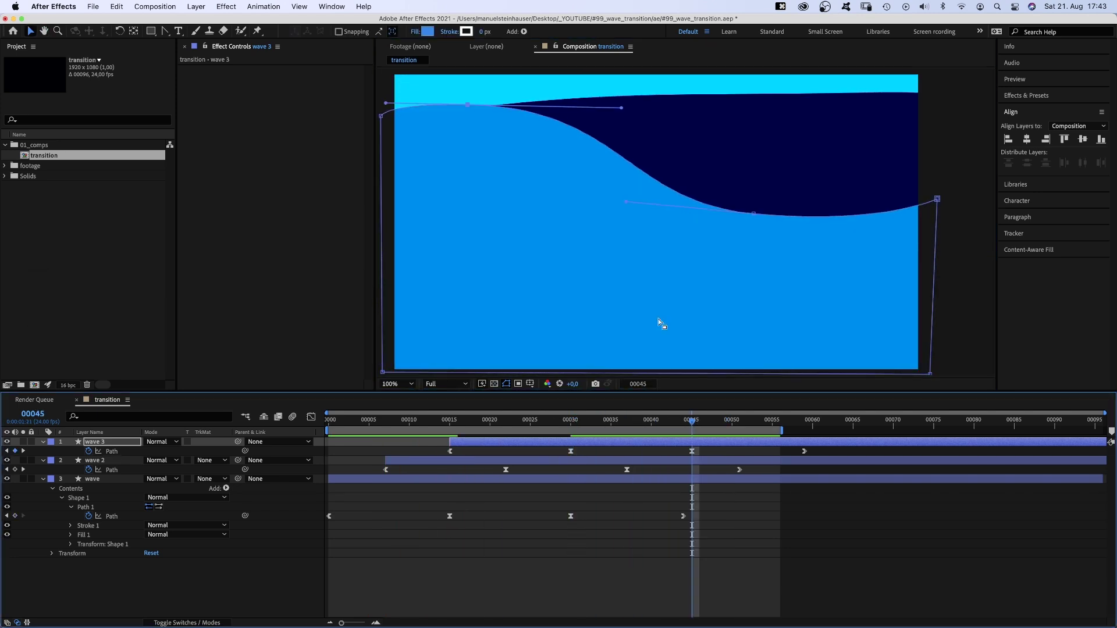
left_click_drag(467, 105, 487, 127)
left_click_drag(380, 115, 405, 160)
left_click_drag(774, 214, 811, 233)
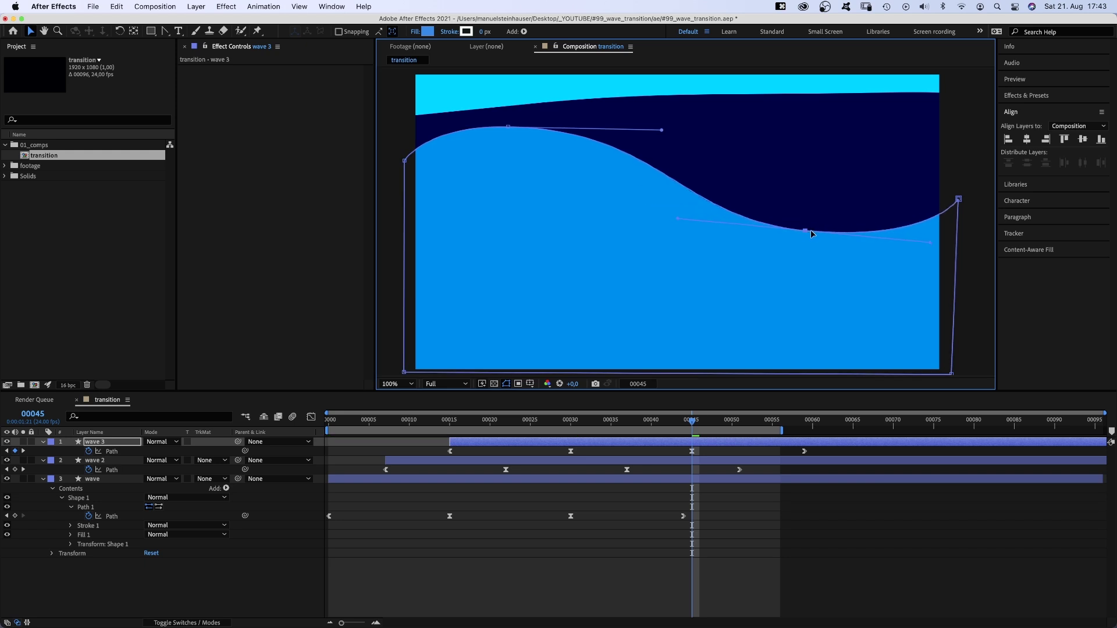
left_click_drag(501, 123, 428, 135)
Step: Preview the reshaped wave 3 and extend the work area to end at frame 60
key("KP_0")
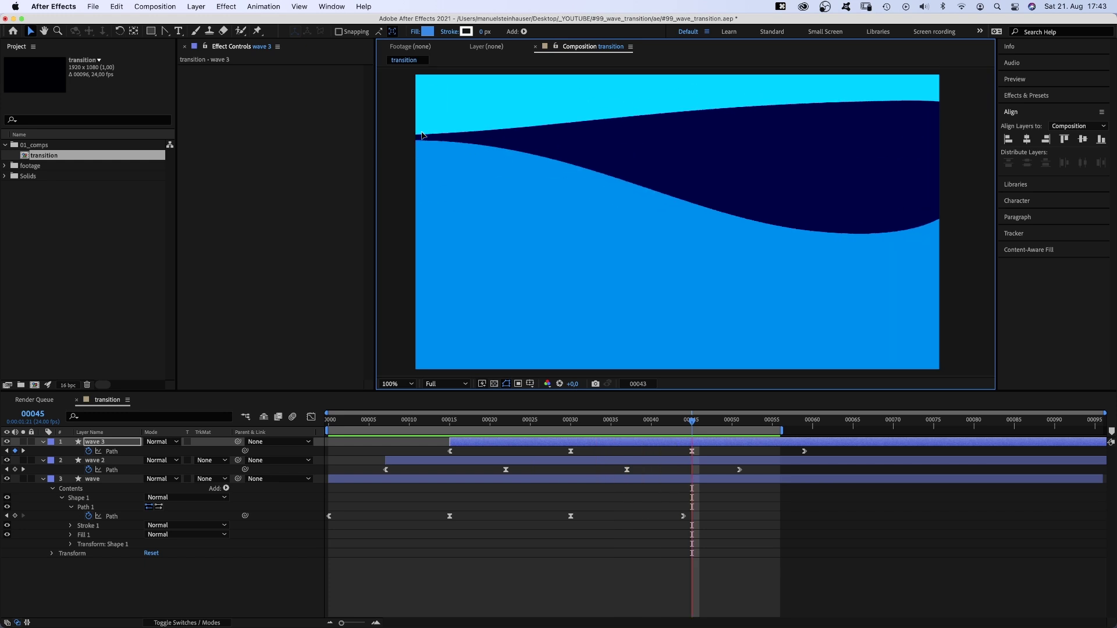
key("space")
left_click_drag(782, 431, 811, 433)
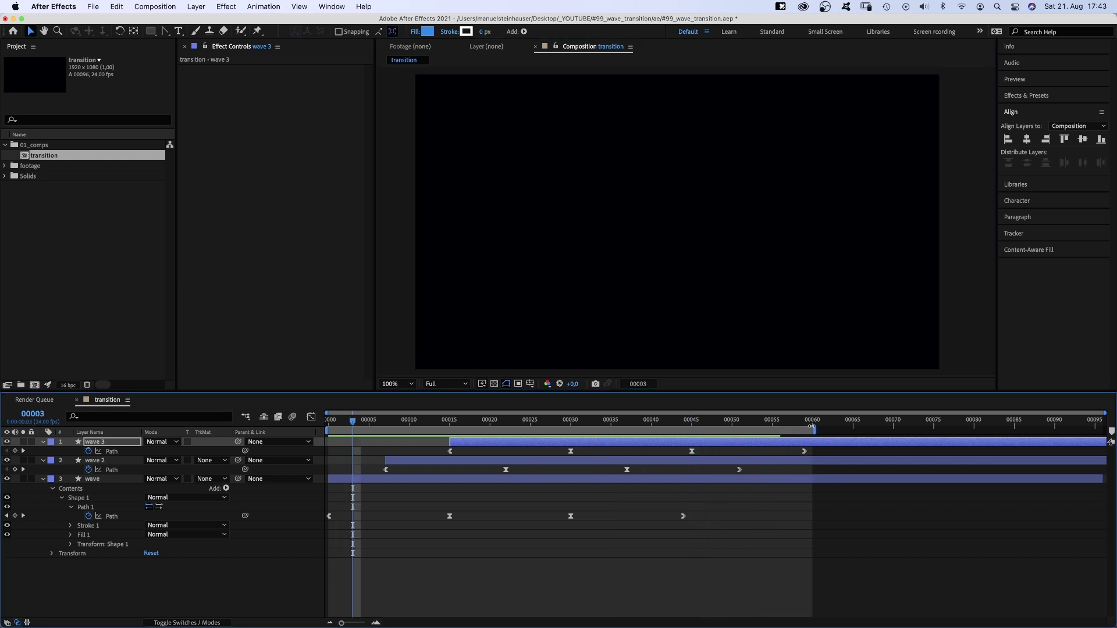
Step: Duplicate wave 2 onto the top of the layer stack, starting at frame 22, and reveal its path keyframes
left_click(98, 462)
key("cmd+d")
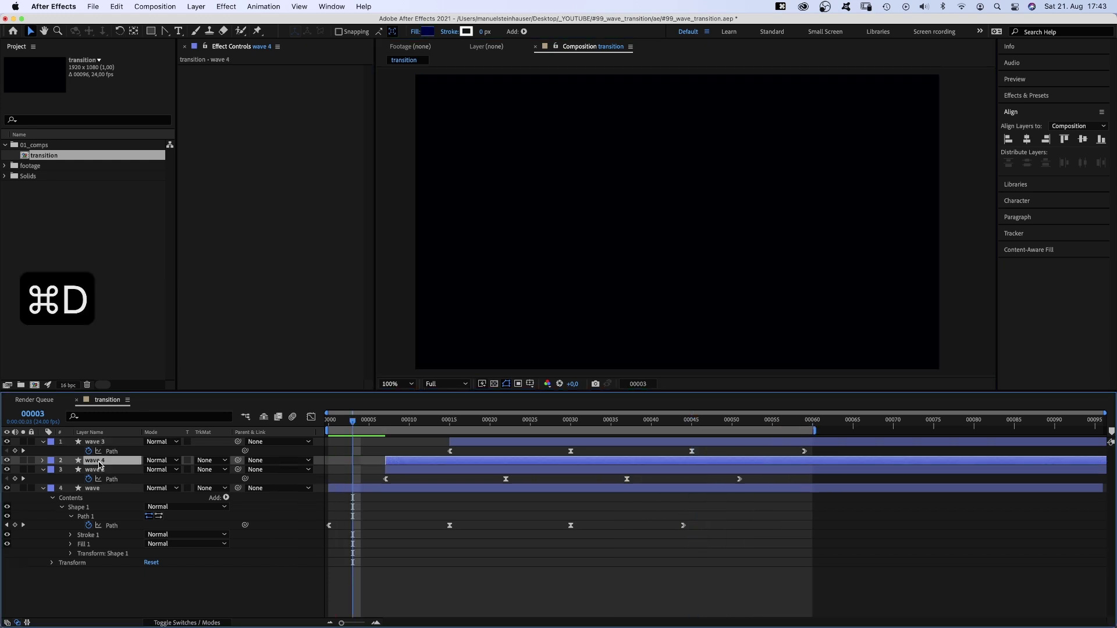
left_click_drag(99, 462, 104, 443)
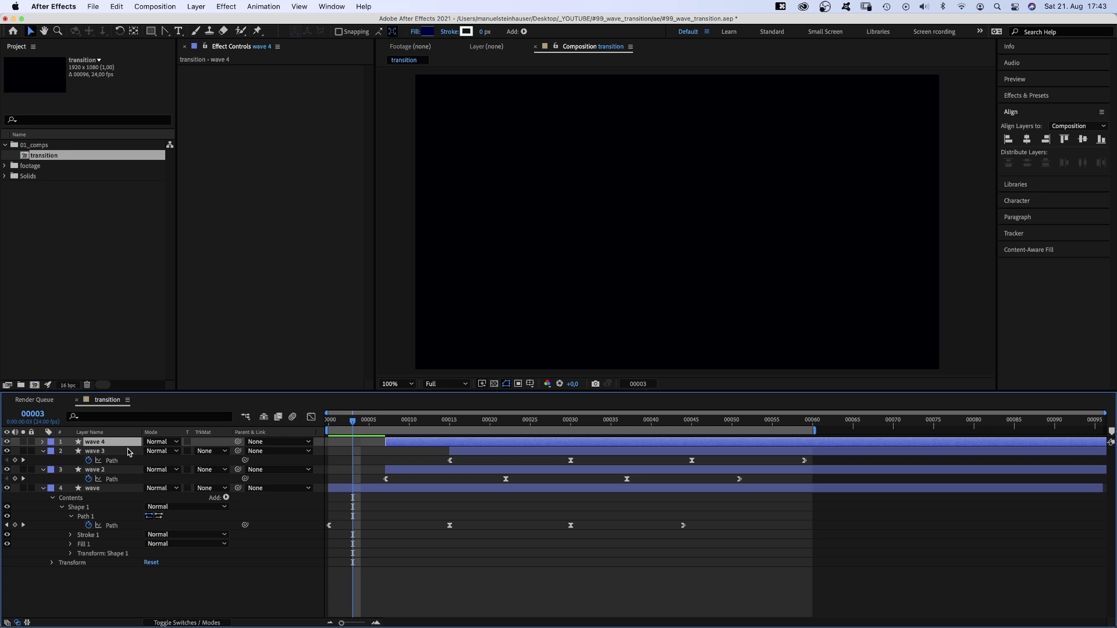
left_click_drag(471, 419, 506, 419)
left_click_drag(427, 444, 533, 446)
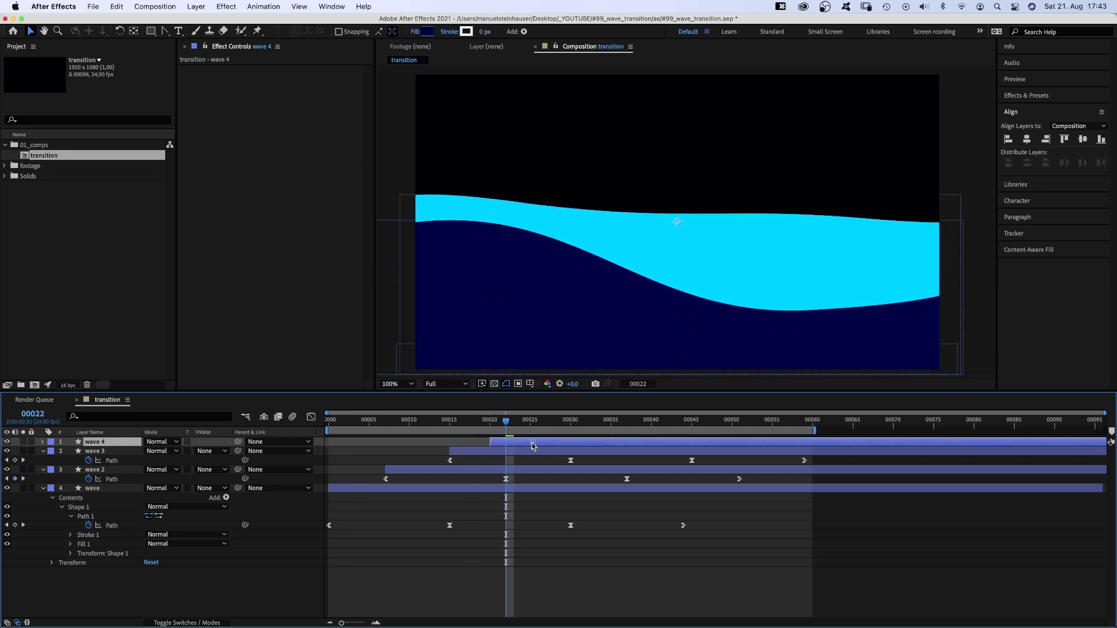
key("u")
Step: Extend the work area to end at frame 67, just past the top wave's last keyframe
left_click(854, 431)
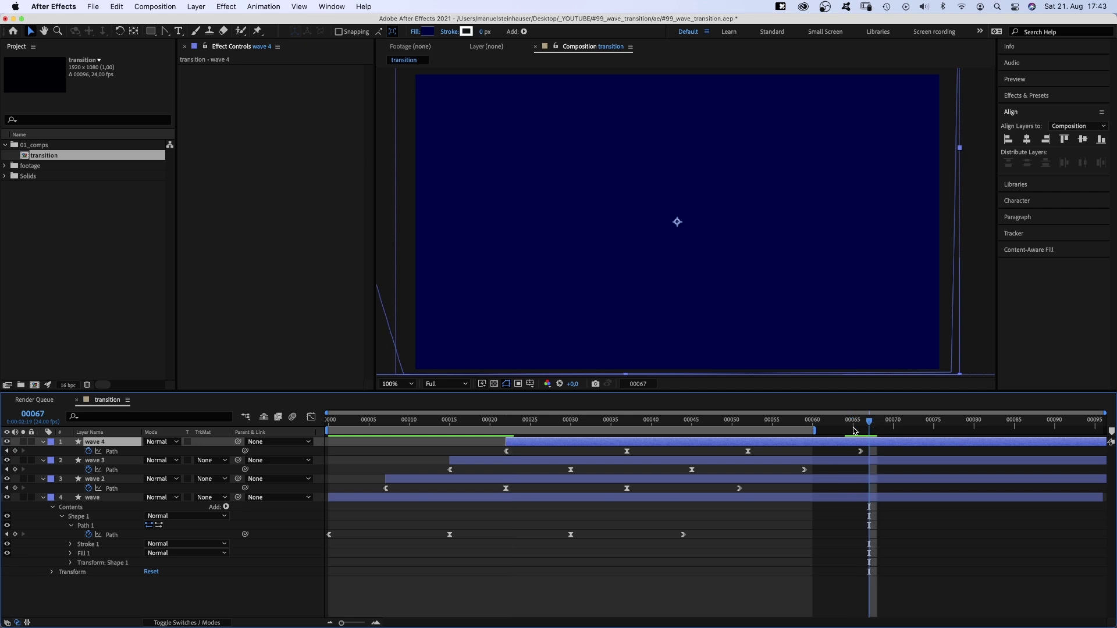
left_click_drag(814, 431, 872, 431)
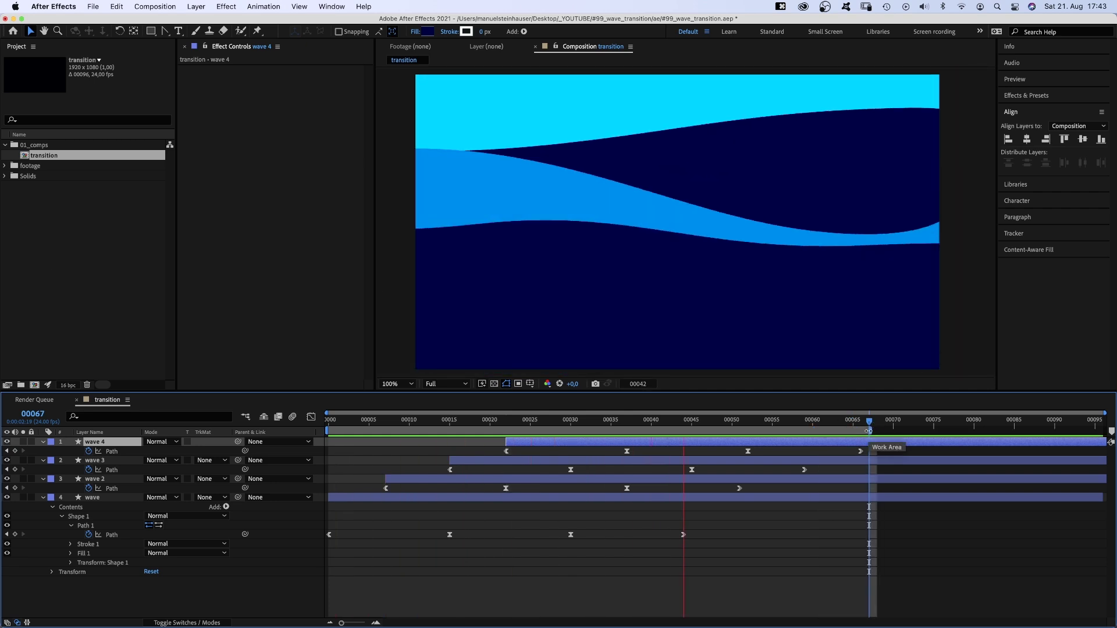
Step: At frame 37, lower wave 4's left crest and left corner, shifting the crest to the composition's left edge
key("space")
left_click(515, 420)
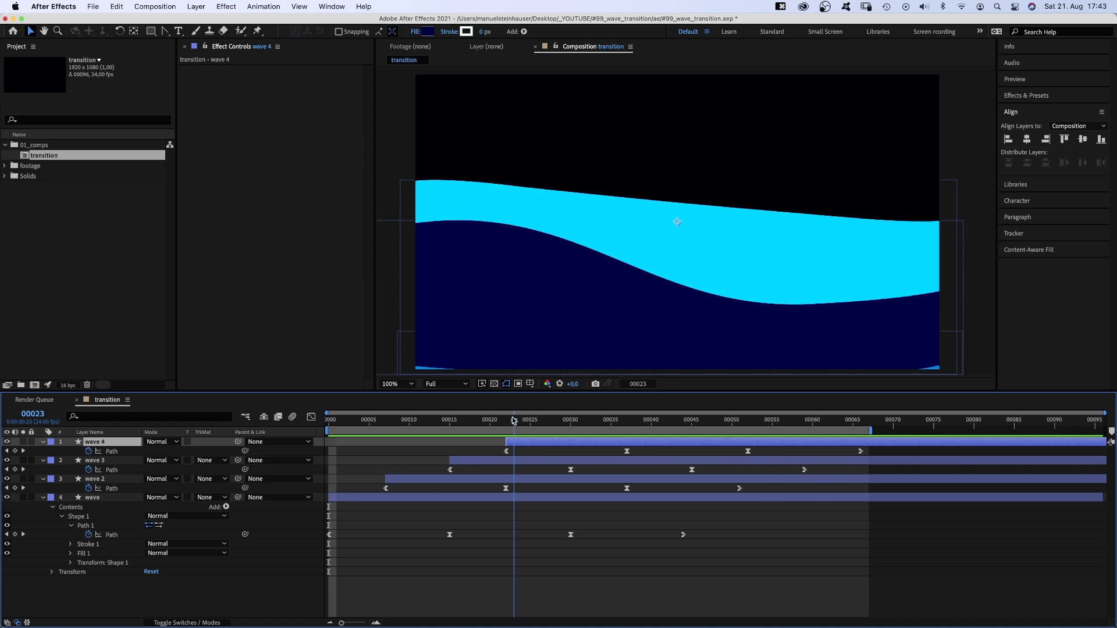
left_click_drag(512, 420, 627, 420)
left_click_drag(438, 195, 400, 236)
left_click_drag(405, 231, 405, 247)
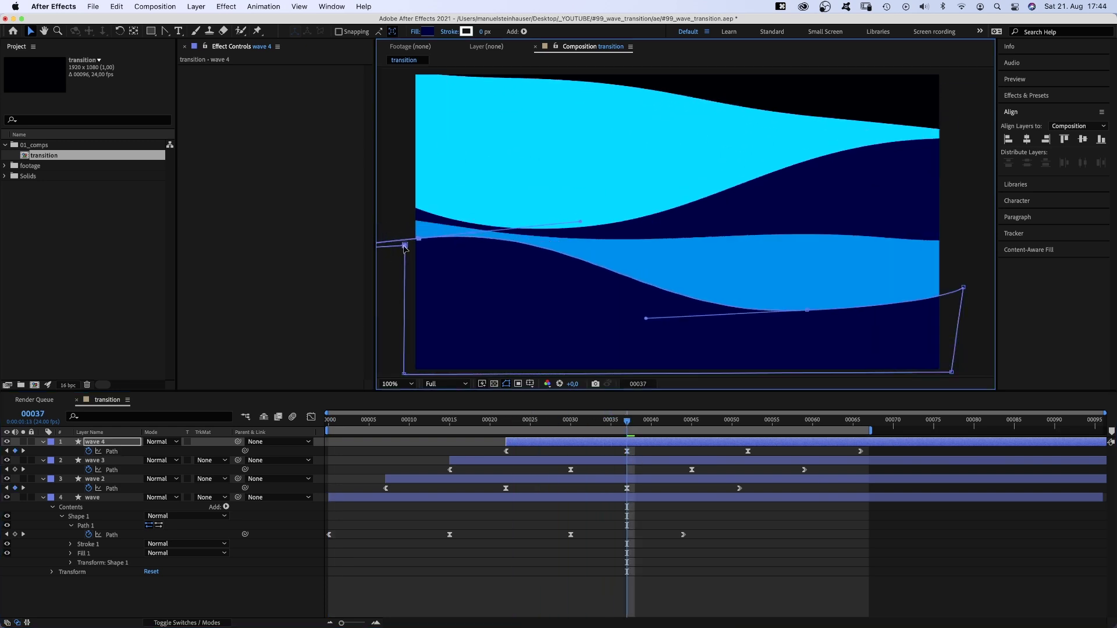
Step: At frame 52, lower wave 4's right crest, move its trough down and right, adjust the crest's curve handle, and preview
key("k")
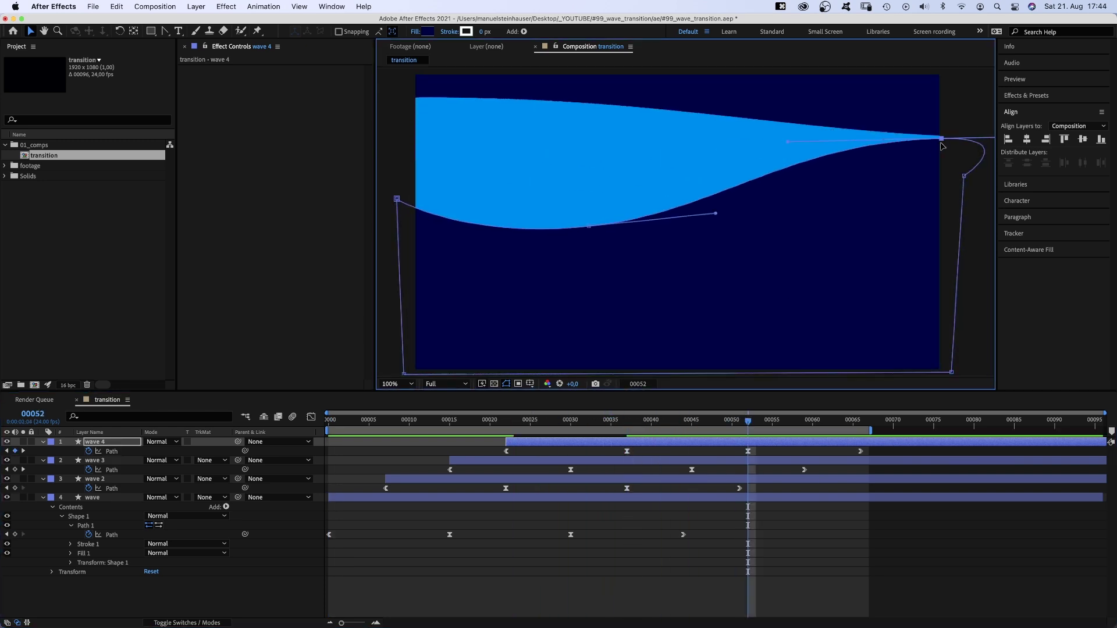
left_click_drag(940, 138, 940, 173)
left_click_drag(589, 226, 638, 270)
left_click_drag(788, 174, 741, 162)
key("0")
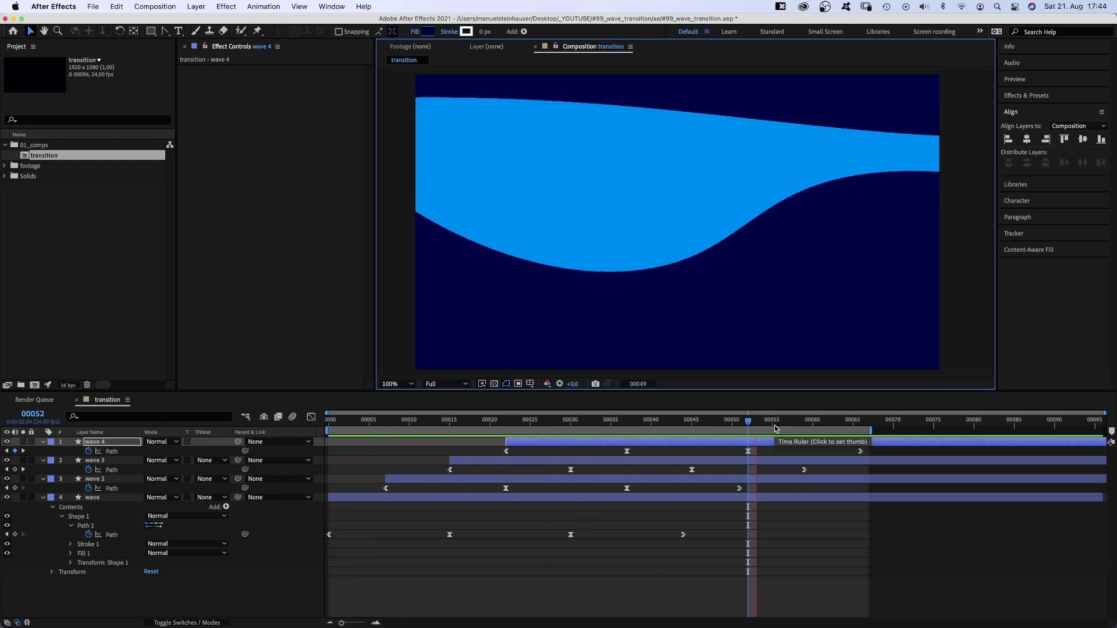
key("KP_0")
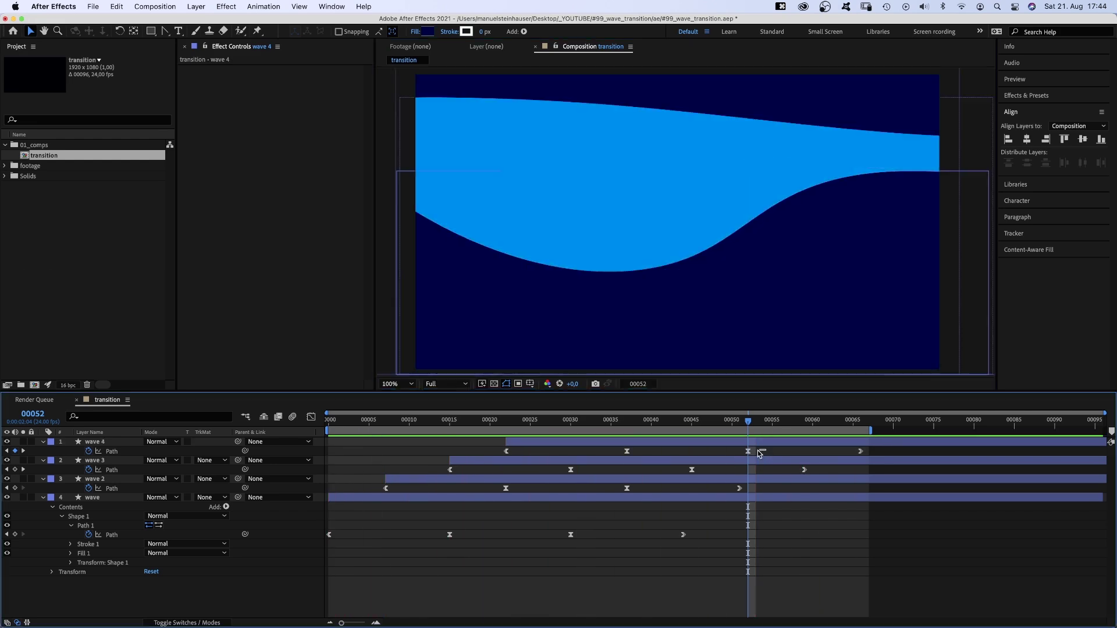
Step: Lengthen both ease handles of wave 4's path keyframe at frame 52 in the speed graph and preview the motion
left_click(748, 451)
left_click_drag(749, 422, 861, 422)
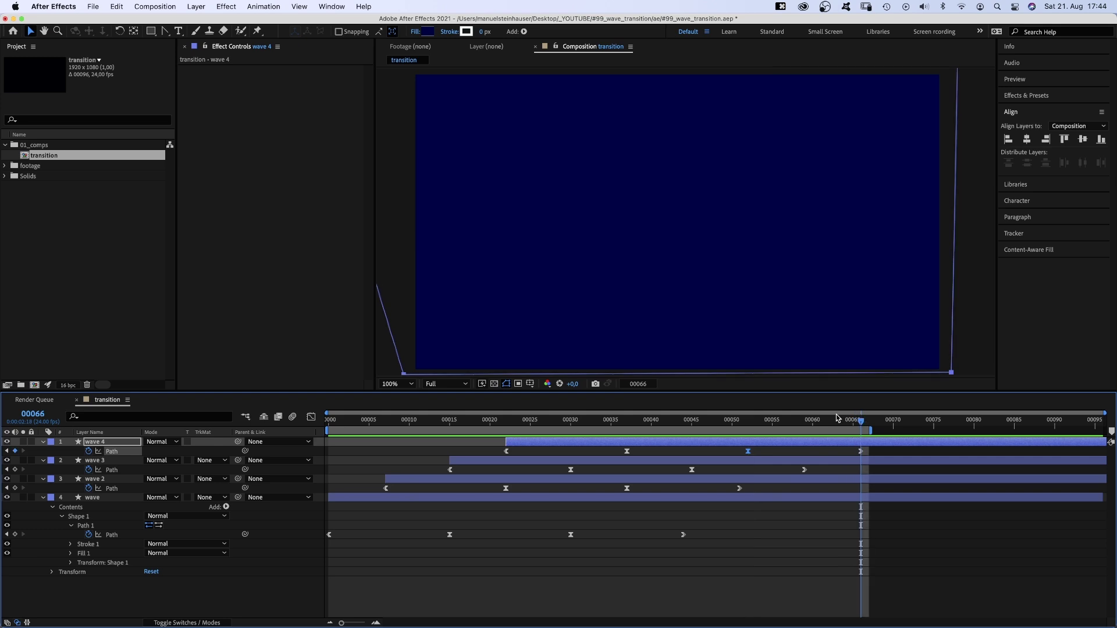
left_click(312, 417)
mouse_move(793, 555)
left_mouse_down()
mouse_move(801, 566)
mouse_move(804, 554)
left_mouse_up()
left_click_drag(722, 567, 715, 567)
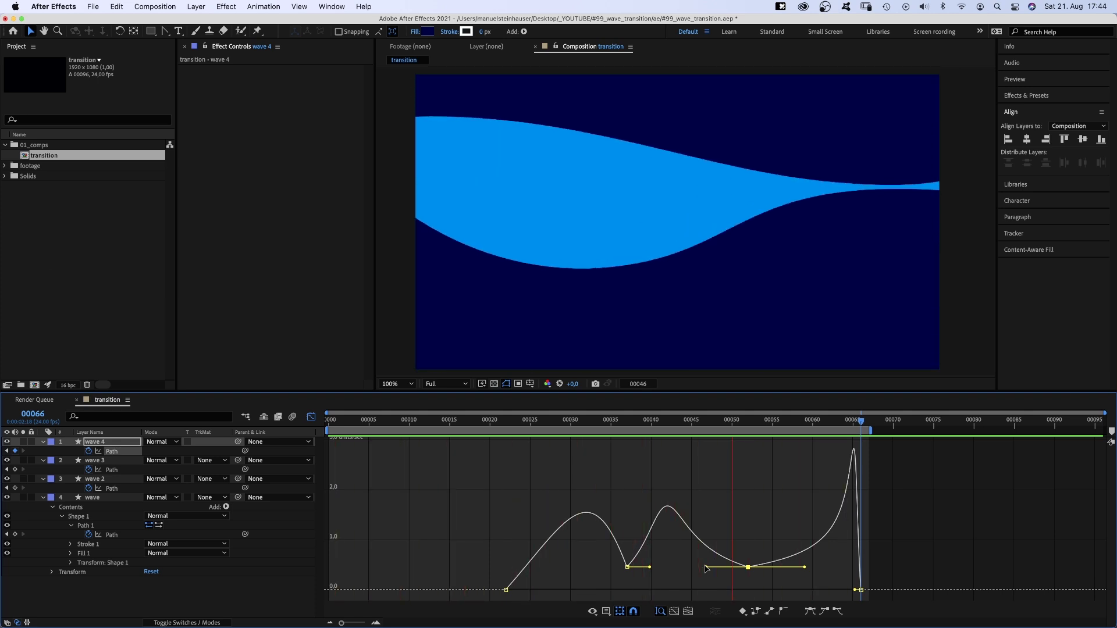
key("0")
Step: Delay wave 4's third path keyframe to frame 54 and preview the new timing
left_click_drag(538, 420, 694, 420)
left_click_drag(705, 568, 770, 576)
key("KP_0")
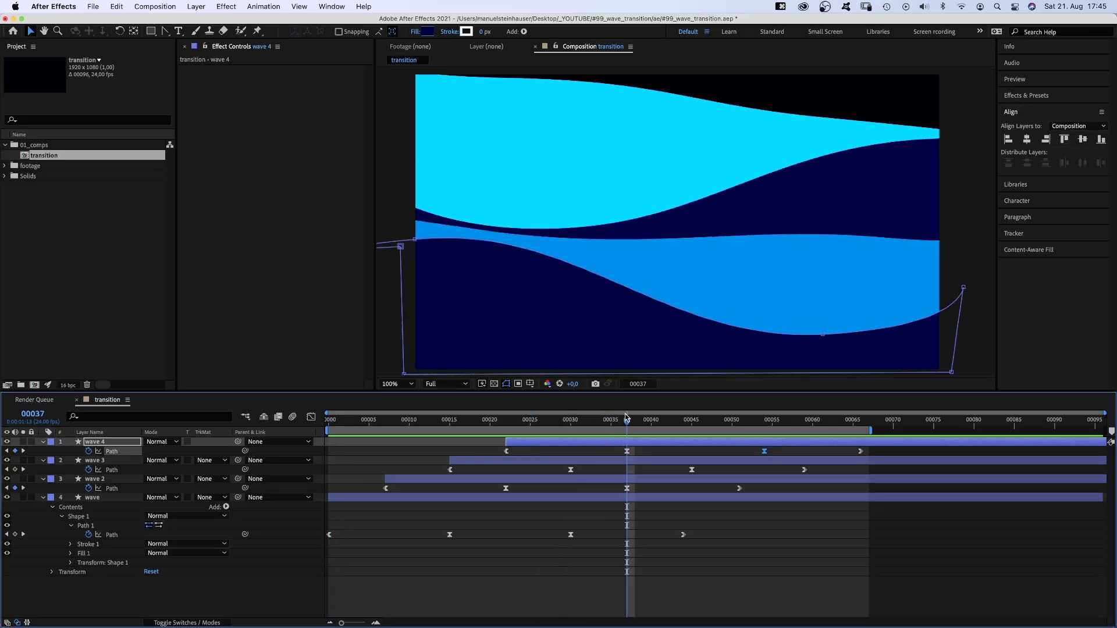
Step: Add an Inner Shadow layer style to wave 4 and set its blend mode to Normal
right_click(97, 447)
mouse_move(109, 450)
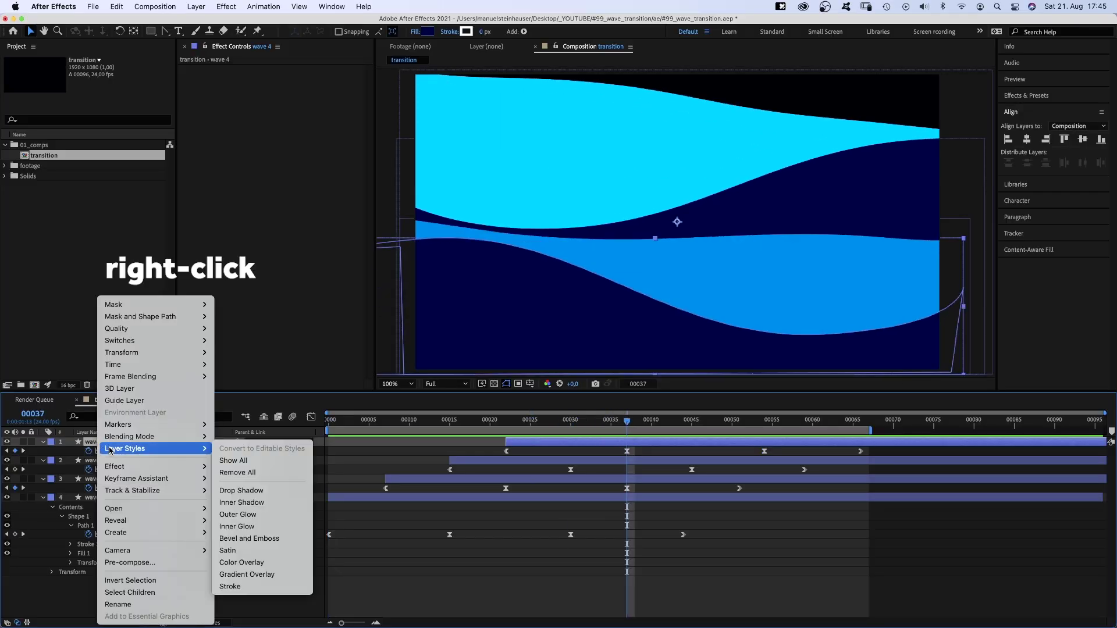
left_click(267, 502)
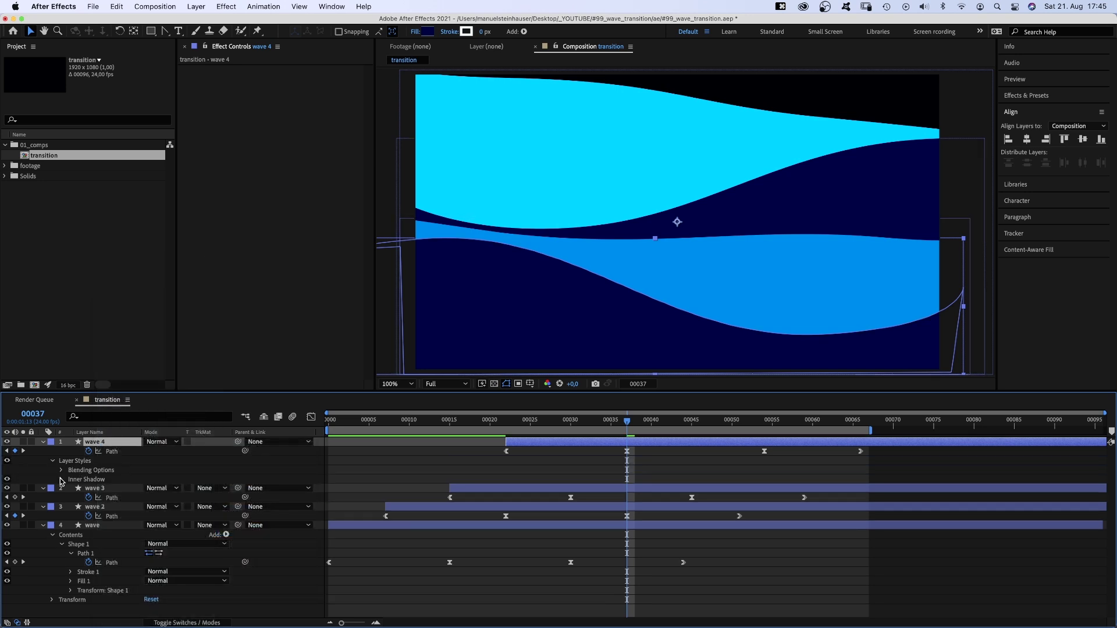
left_click(62, 480)
left_click(189, 489)
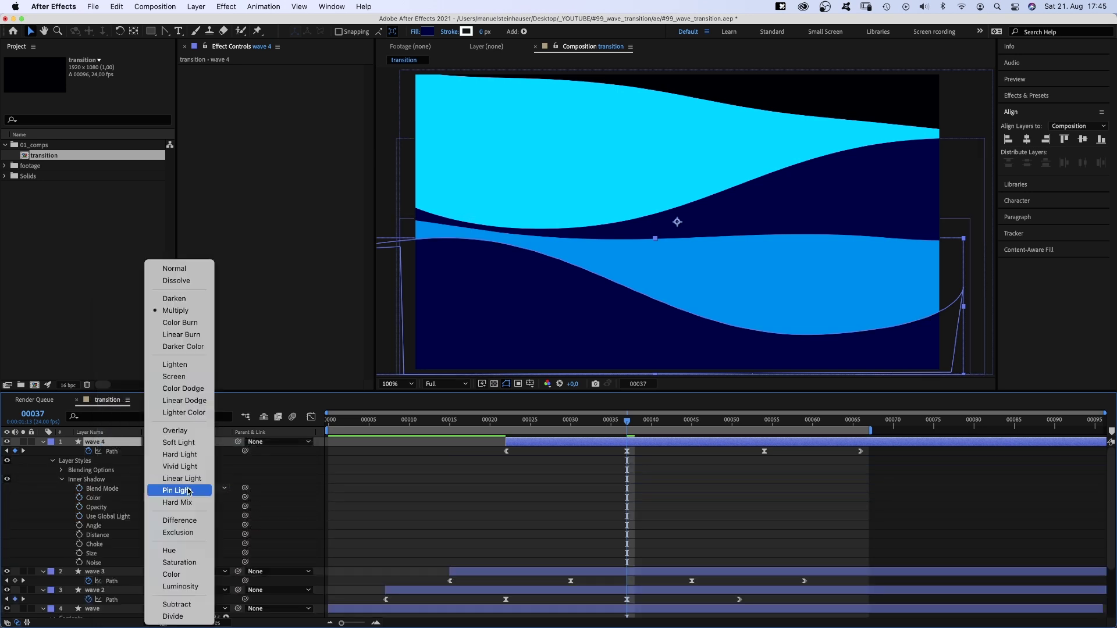
left_click(192, 270)
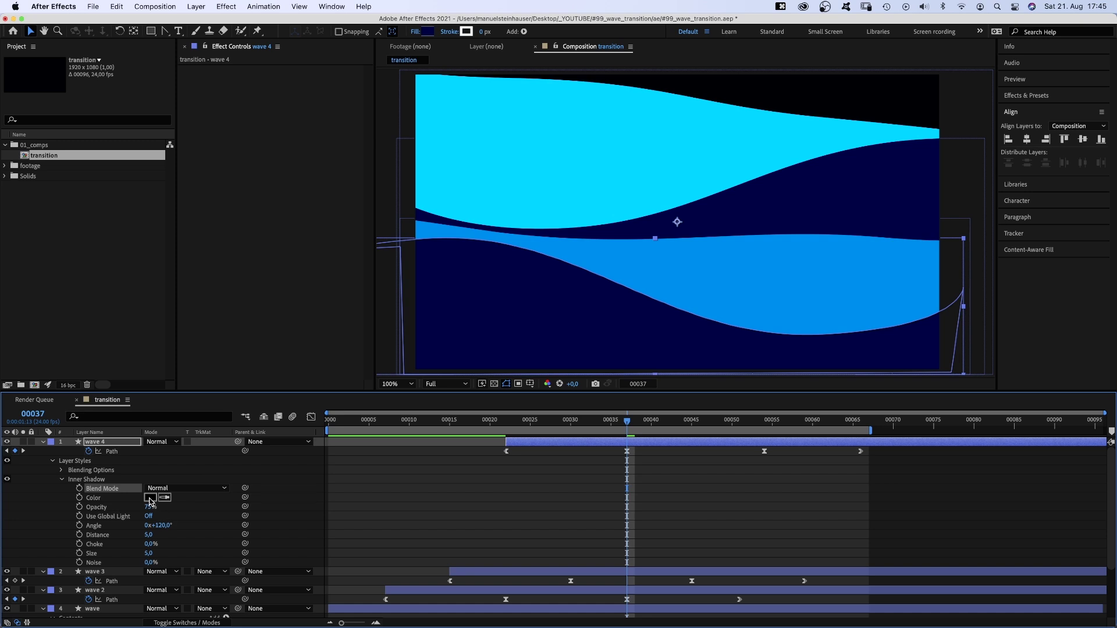
Step: Give wave 4's inner shadow a dark blue colour, distance 80, size 120 and noise 8%
left_click(150, 499)
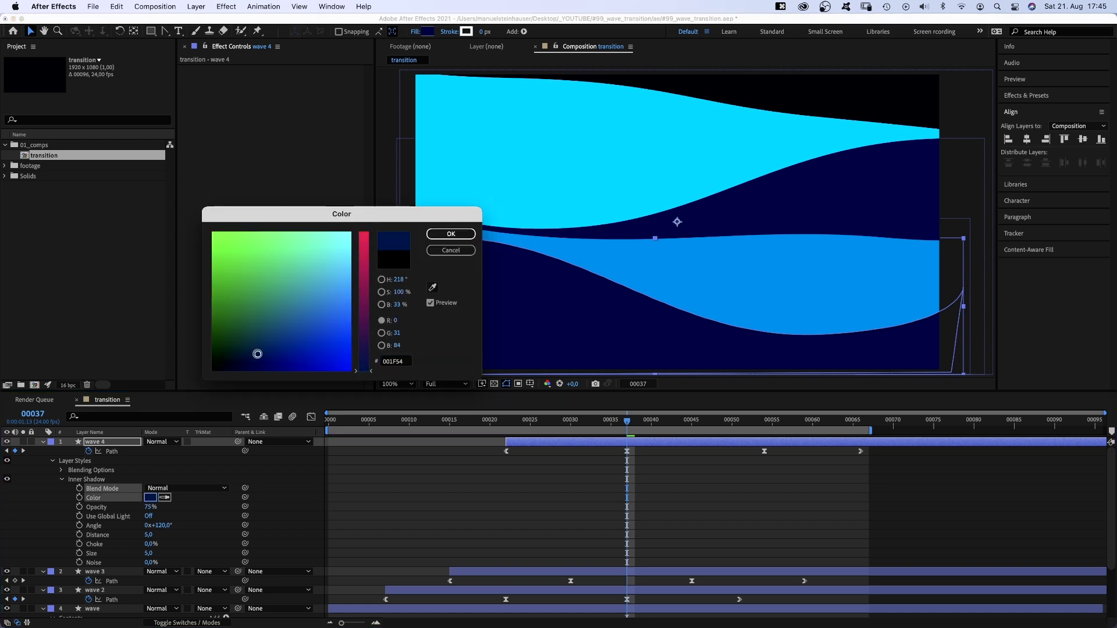
left_click(441, 234)
left_click_drag(149, 535, 167, 533)
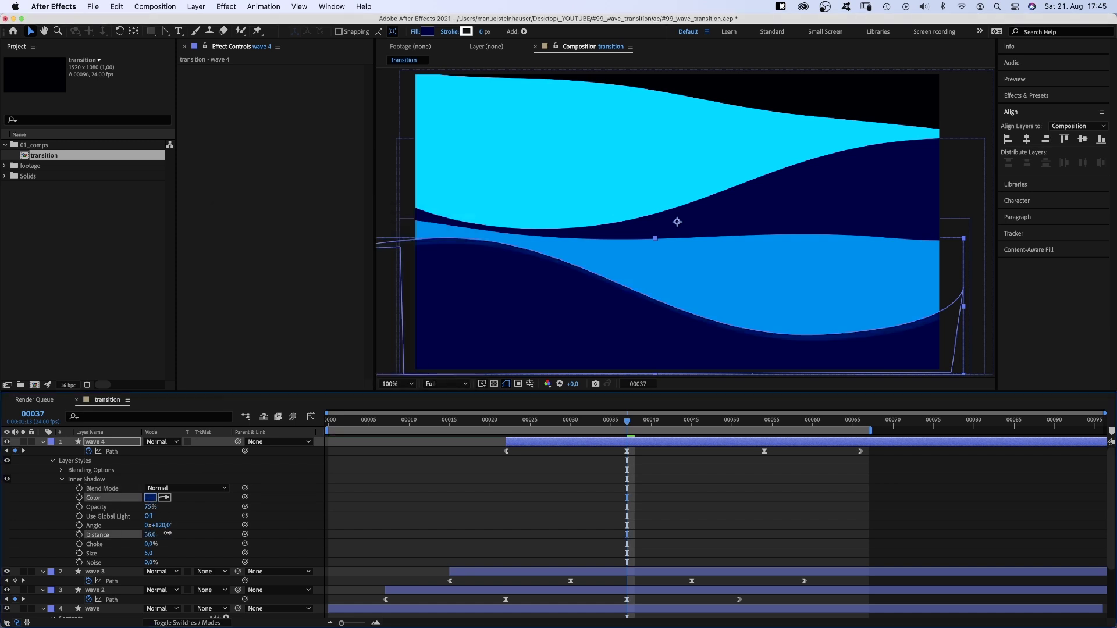
type("80")
key("Return")
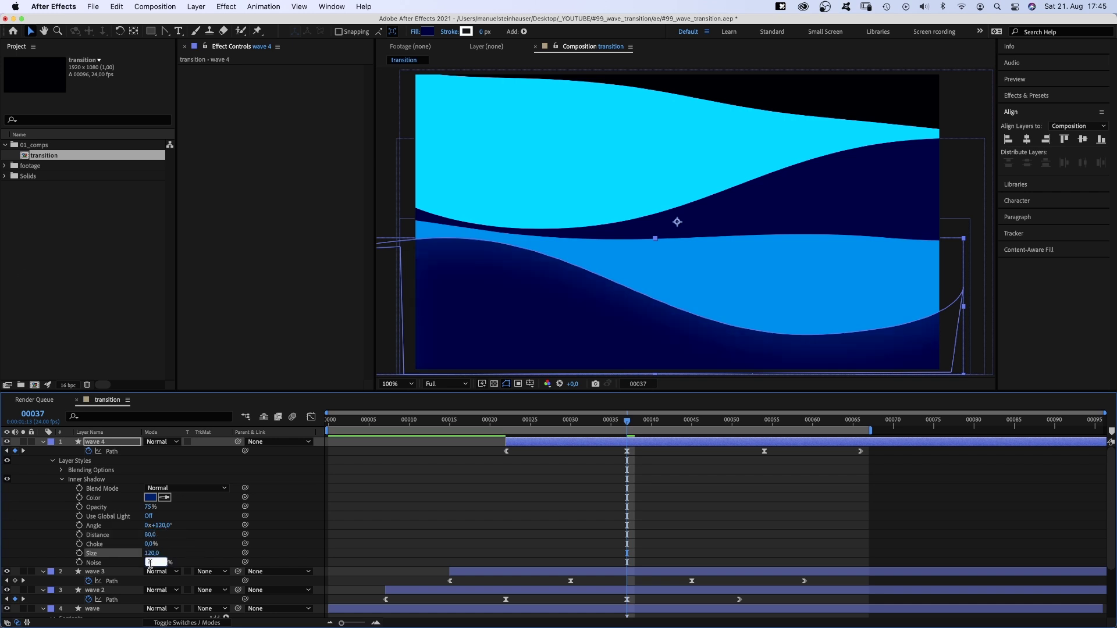
type("8")
key("Return")
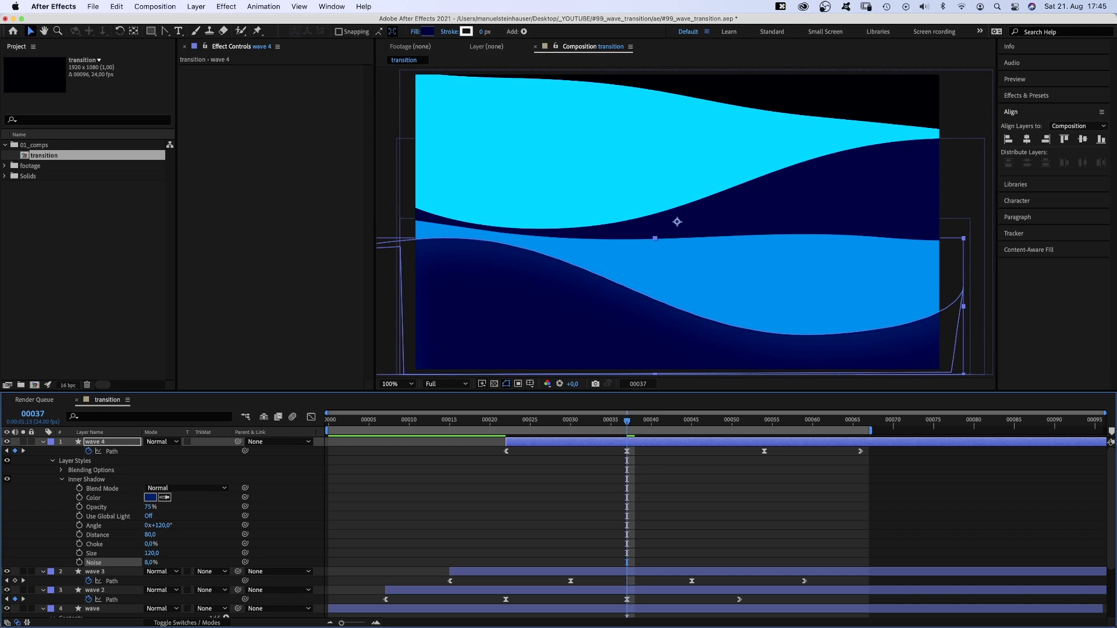
Step: Change the colour of wave 4's inner shadow to a brighter medium blue
left_click(150, 497)
left_click(282, 339)
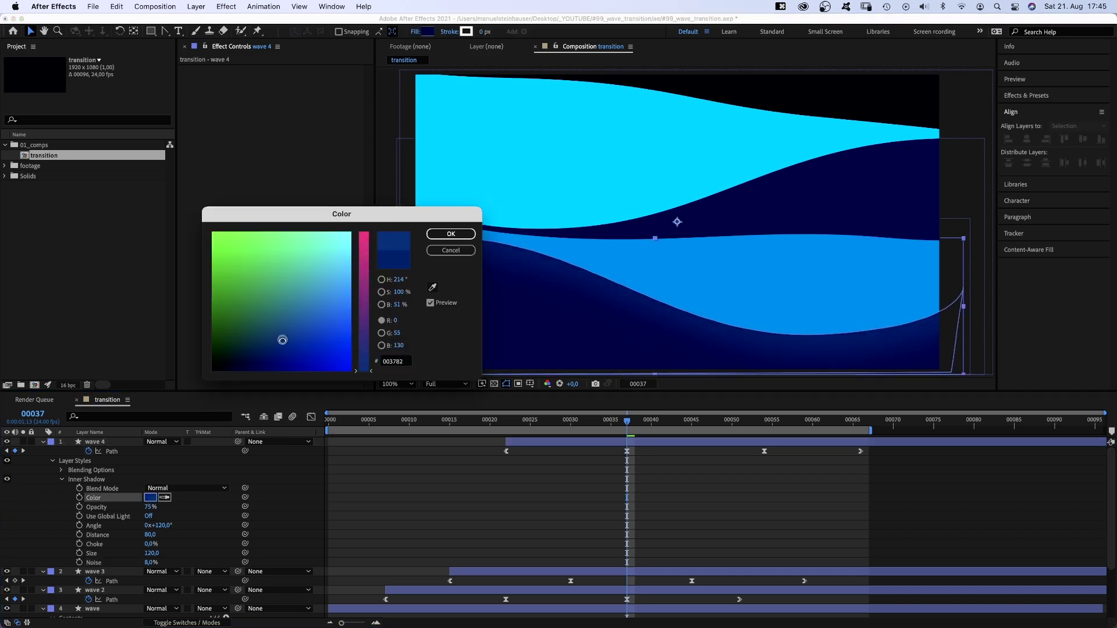
left_click(451, 233)
Step: Move wave 4's side path corners farther outside the composition at frames 37, 54 and 66 to hide the shadow edges
key("comma")
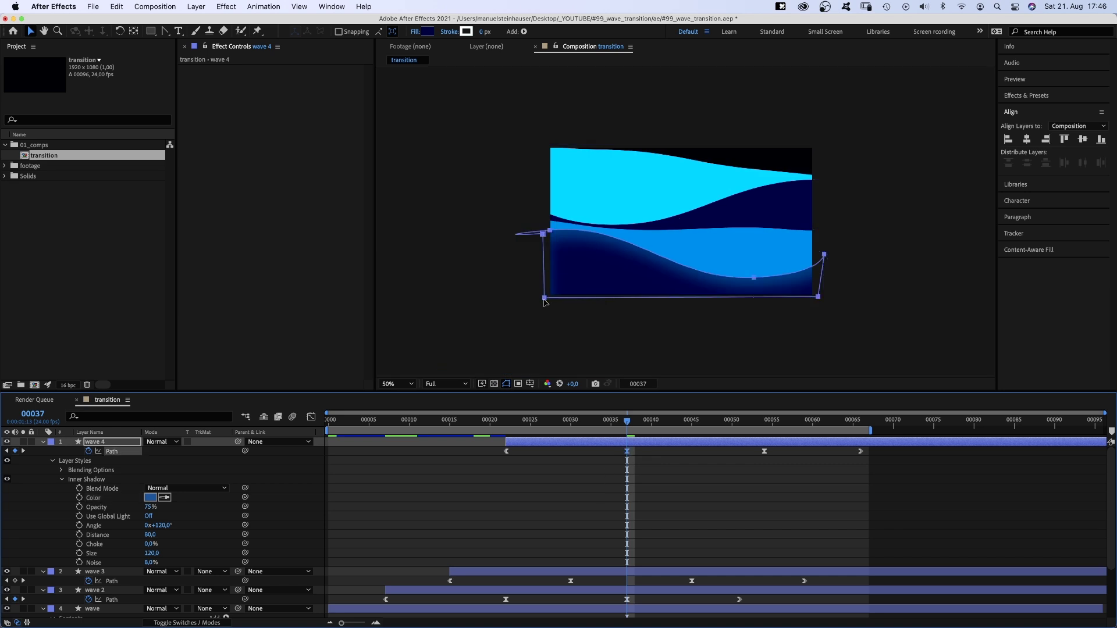
left_click_drag(627, 424, 765, 427)
left_click_drag(544, 297, 541, 296)
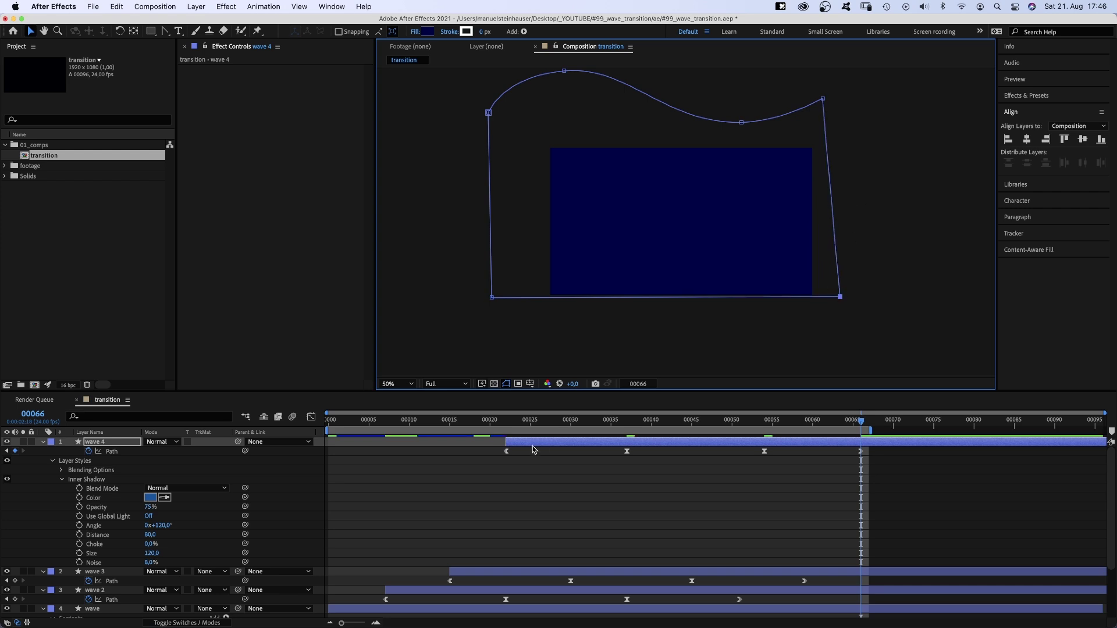
Step: Copy wave 4's layer styles onto wave 2
left_click(64, 478)
left_click(79, 462)
key("super+c")
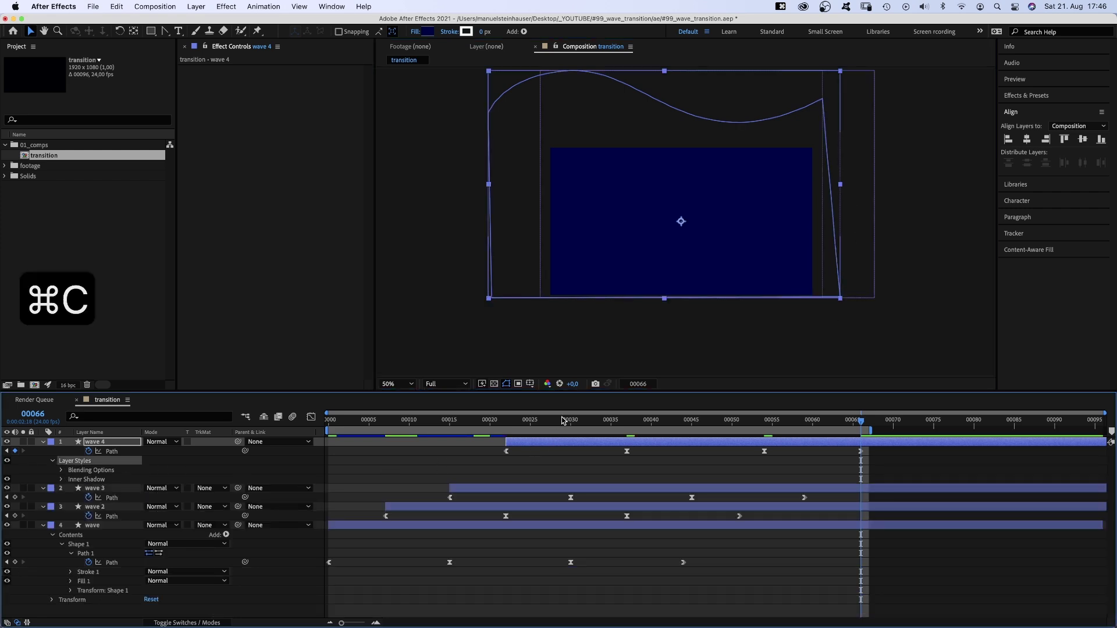
mouse_move(565, 420)
left_mouse_down()
mouse_move(539, 419)
mouse_move(563, 419)
left_mouse_up()
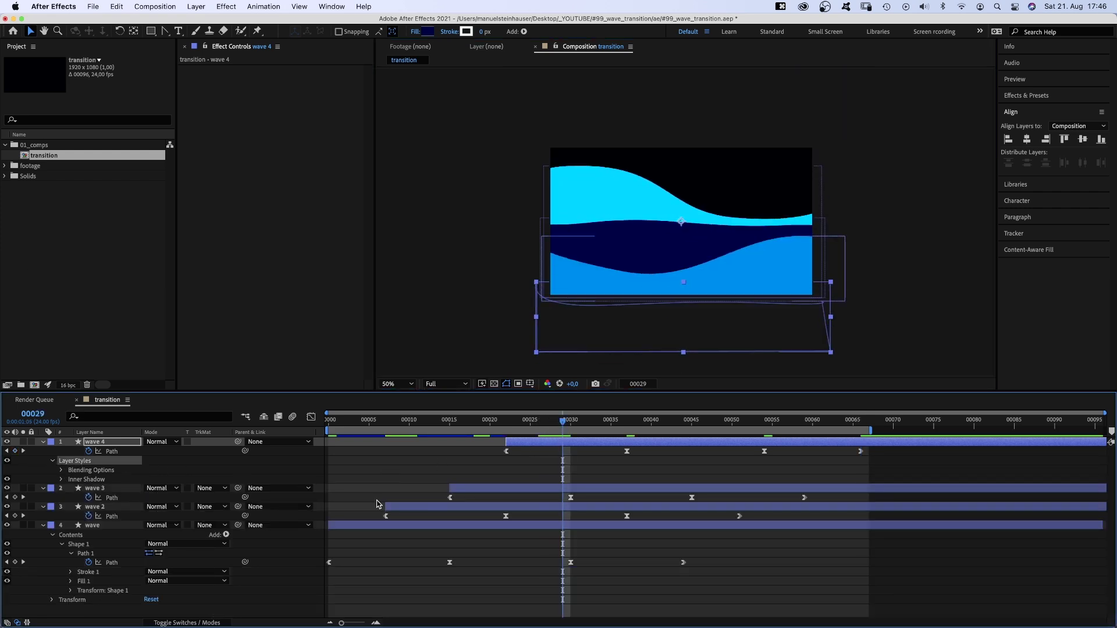
left_click(439, 507)
key("super+v")
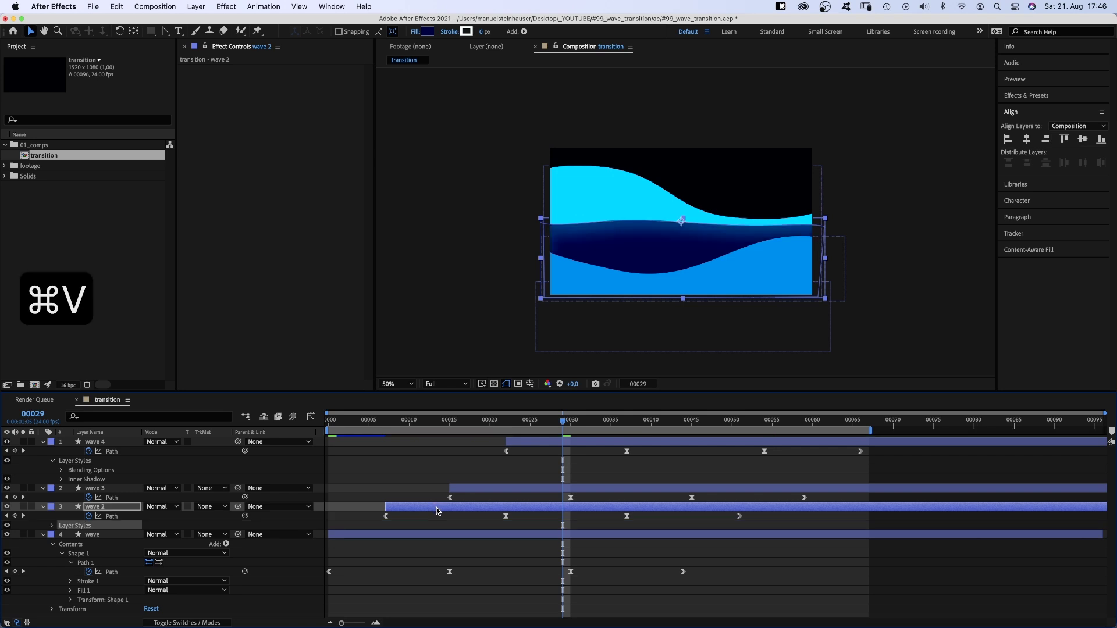
Step: Move wave 2's left path corners farther outside the composition at frames 22 and 37
key("j")
left_click_drag(546, 301, 512, 299)
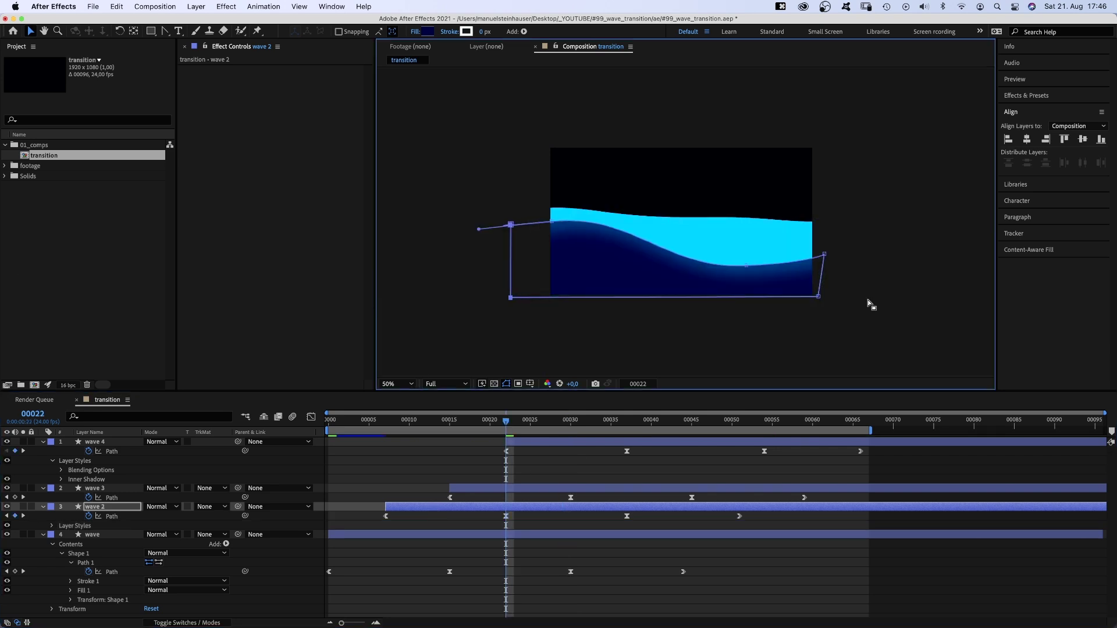
left_click_drag(525, 425, 626, 421)
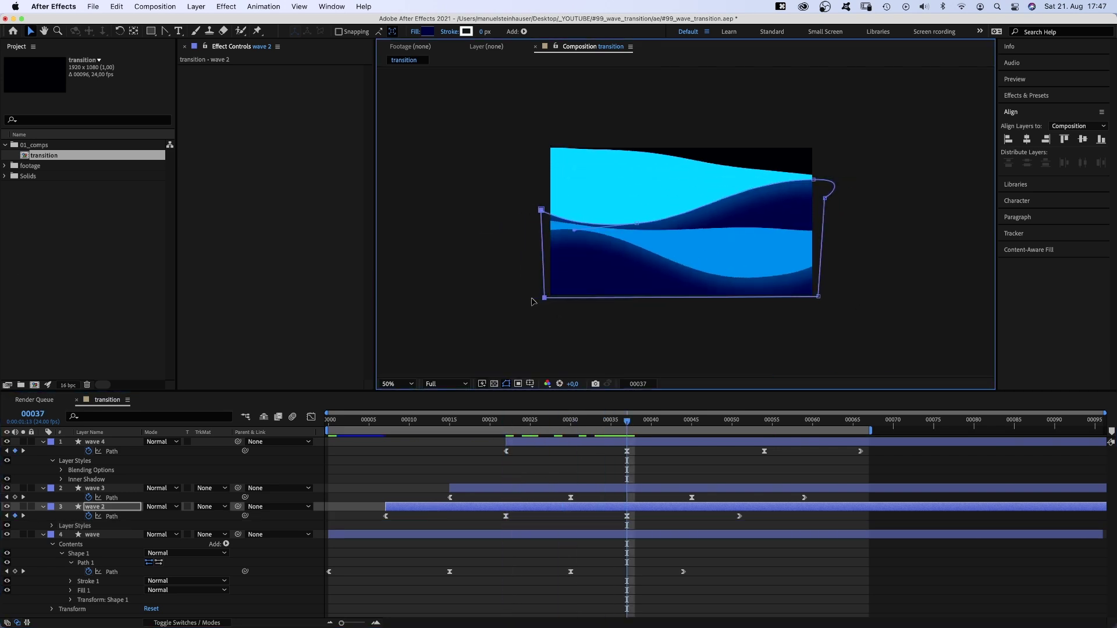
key("k")
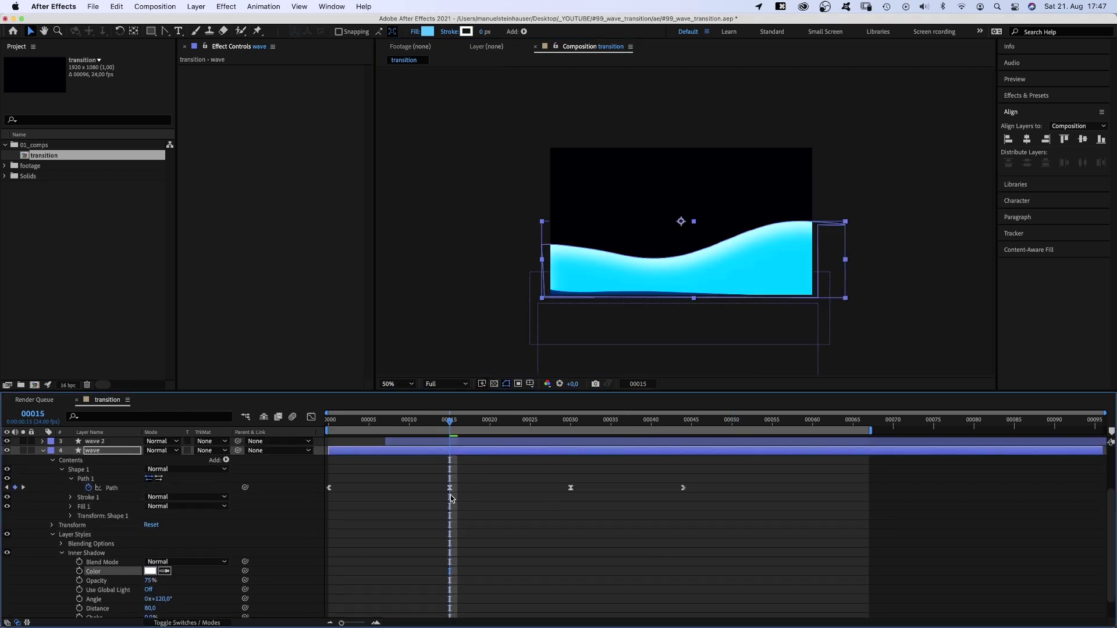
Step: Move the bottom wave layer's path corners outwards beyond the composition on the left at frame 15 and on both sides at frame 30
left_click(86, 479)
left_click_drag(542, 244, 513, 245)
left_click_drag(450, 420, 570, 421)
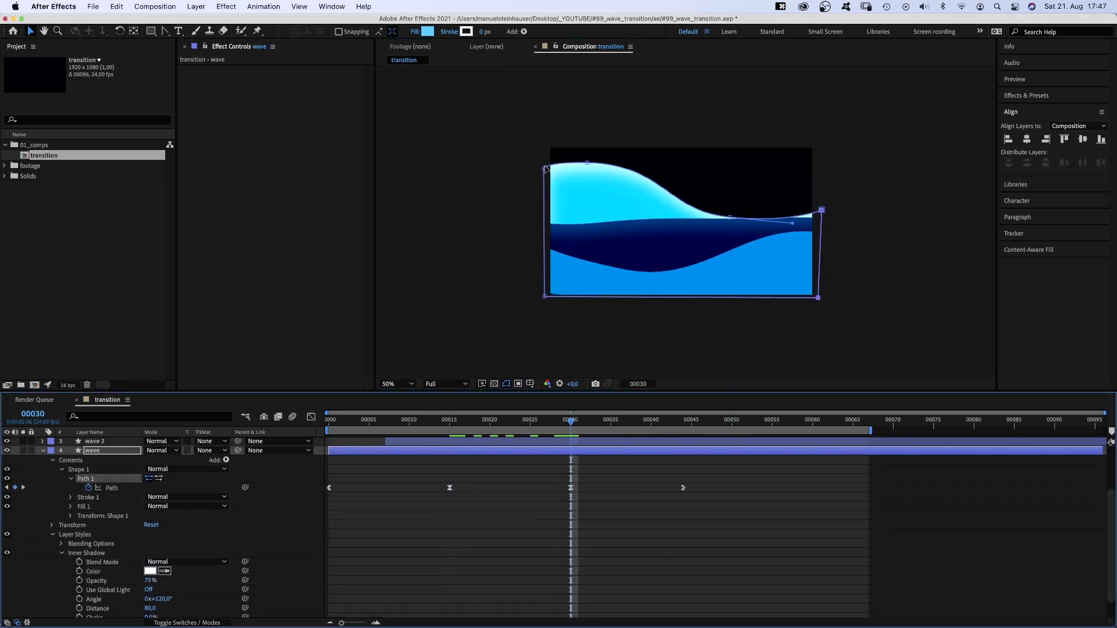
left_click_drag(546, 167, 515, 167)
left_click_drag(820, 214, 852, 210)
left_click(742, 208)
left_click_drag(570, 421, 613, 423)
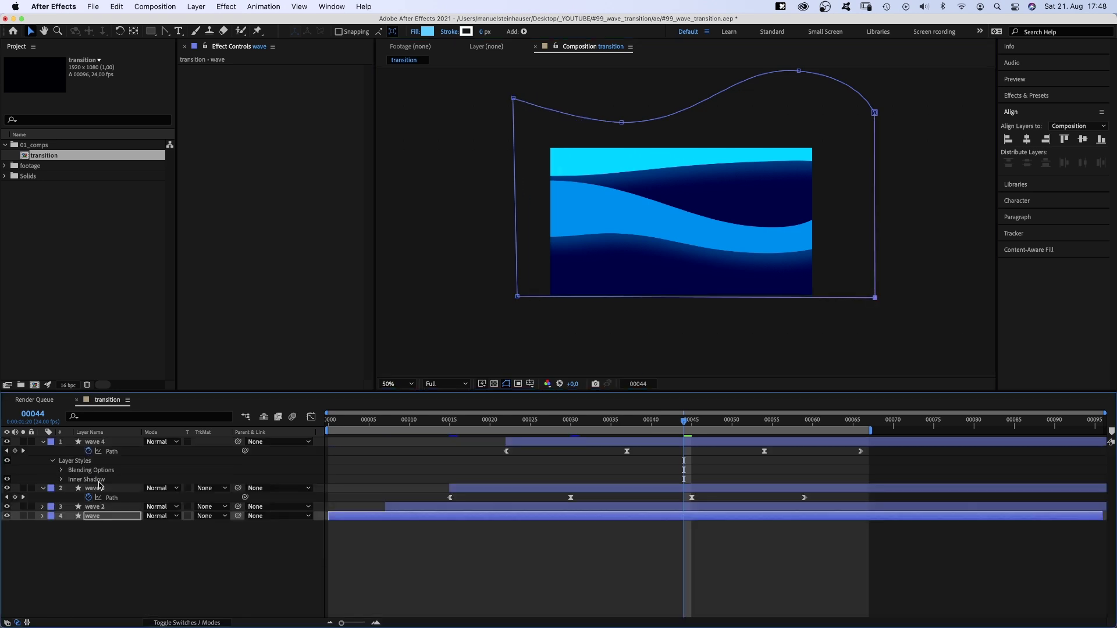
Step: Apply the copied layer styles to wave 3 and set its inner shadow colour to light cyan
left_click(89, 489)
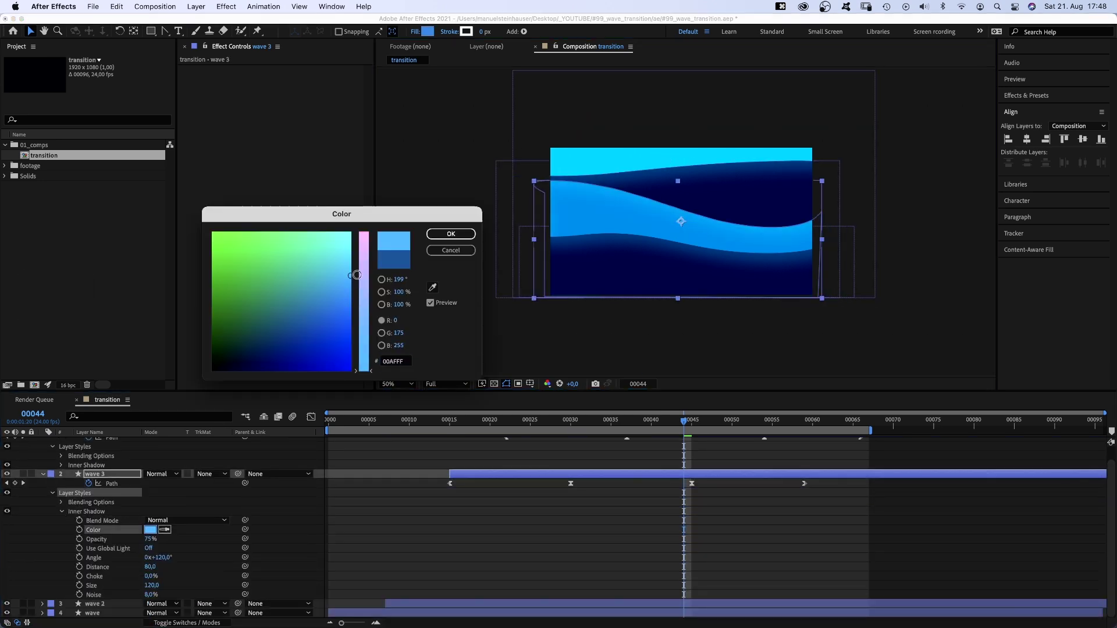
key("Return")
Step: Spread wave 3's left and right path corners beyond the composition edges at frames 30, 45 and 59, and preview the animation
left_click_drag(546, 421, 571, 420)
left_click_drag(544, 296, 498, 297)
left_click_drag(818, 297, 872, 297)
left_click_drag(570, 420, 692, 420)
left_click_drag(555, 185, 481, 296)
left_click_drag(818, 297, 874, 299)
left_click_drag(692, 420, 805, 420)
left_click_drag(555, 93, 524, 306)
left_click_drag(545, 297, 481, 296)
left_click_drag(818, 297, 874, 297)
key(".")
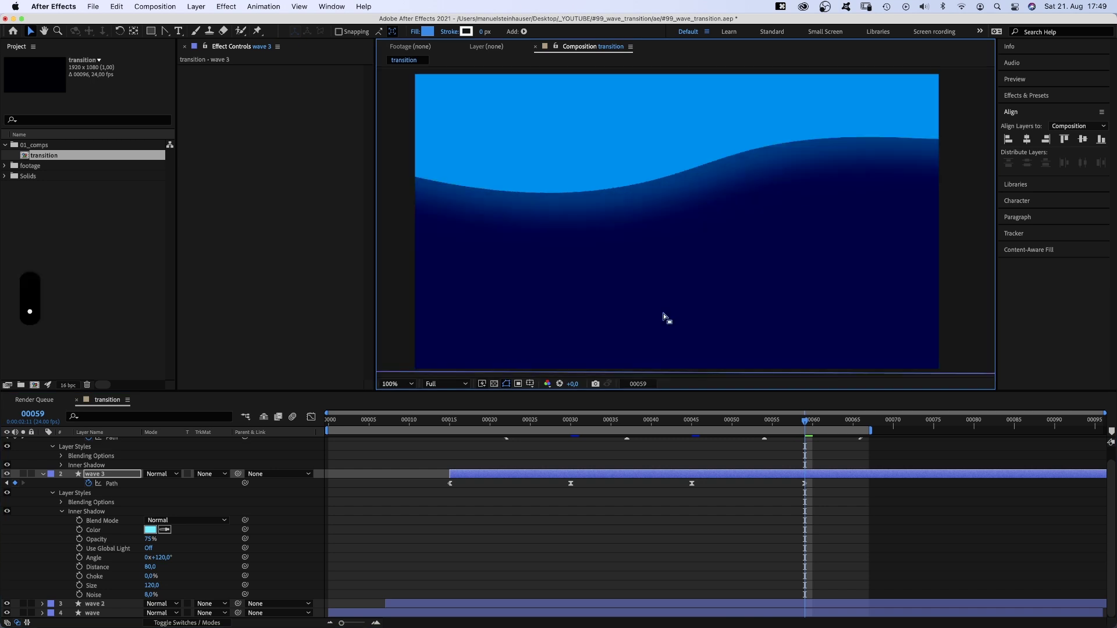
key("space")
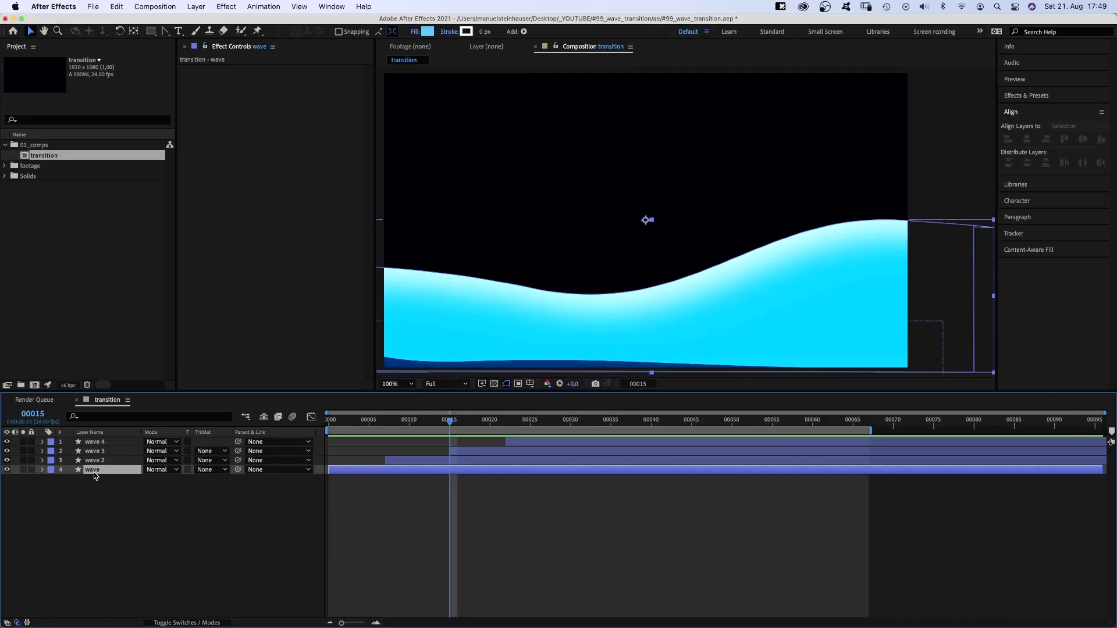
Step: Duplicate the bottom wave layer, place the copy at the top of the stack and rename it "mask"
key("super+d")
left_click_drag(100, 470, 102, 444)
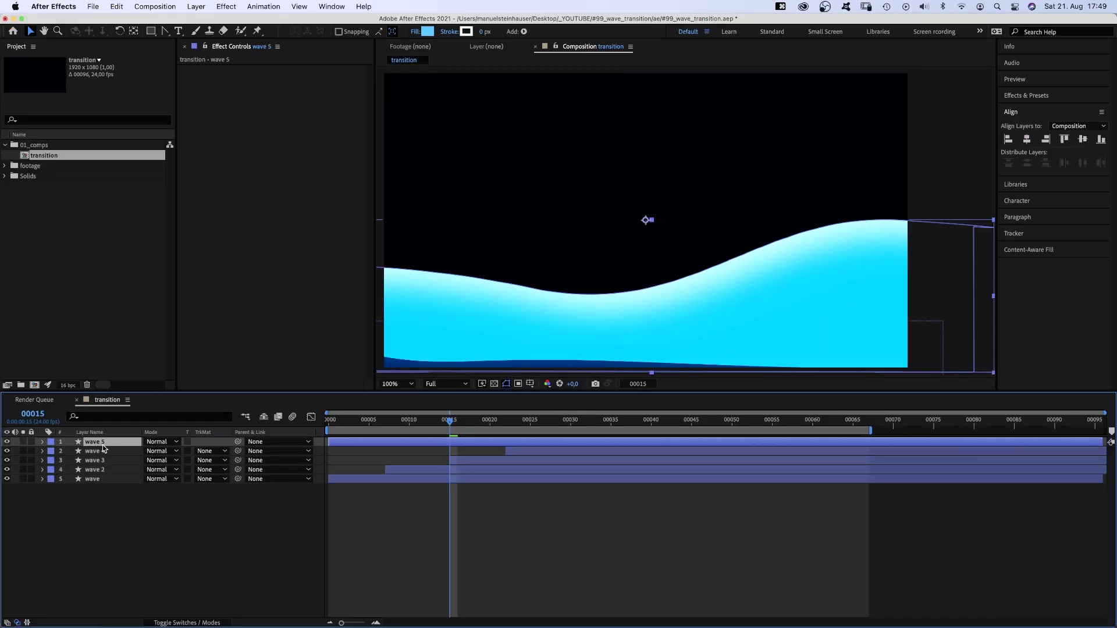
key("Return")
type("mask")
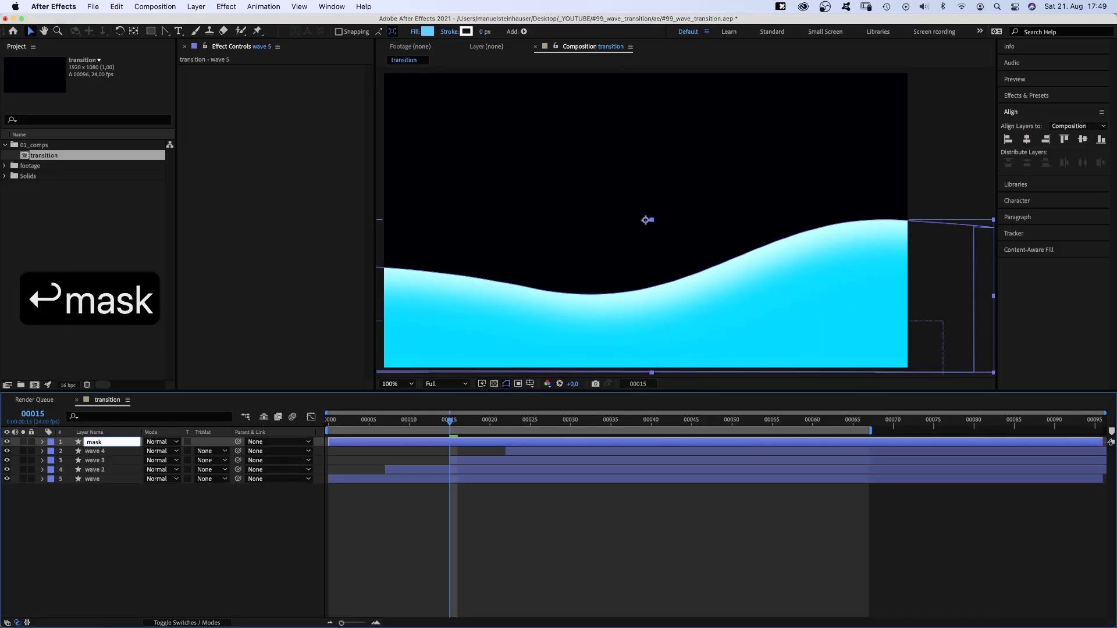
key("Return")
Step: Remove the layer styles from the mask layer and change its fill colour to white
left_click(42, 441)
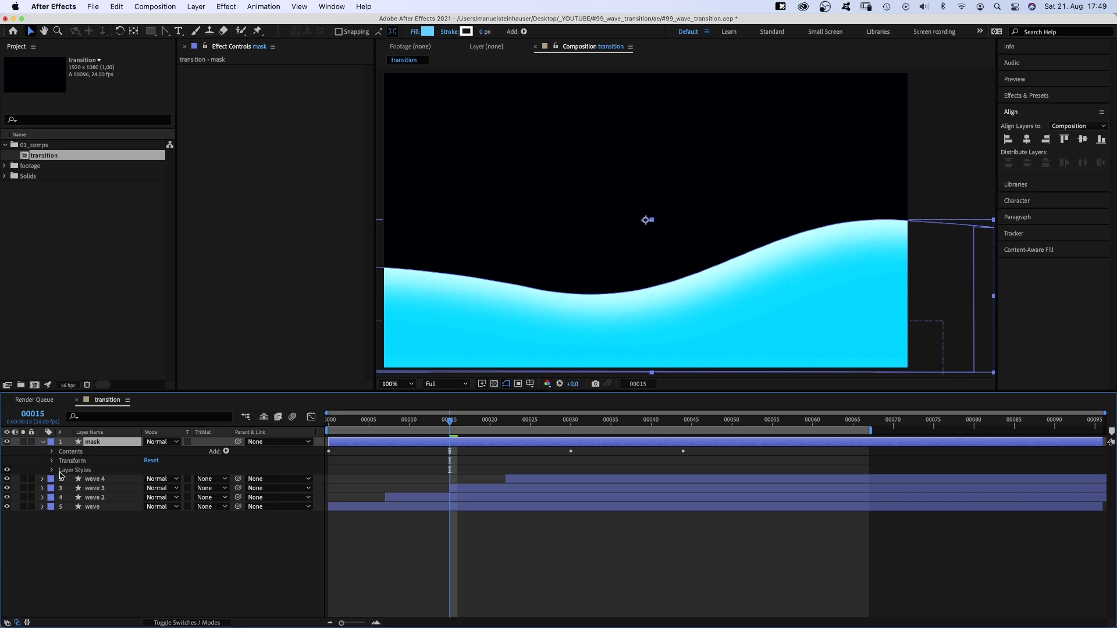
key("BackSpace")
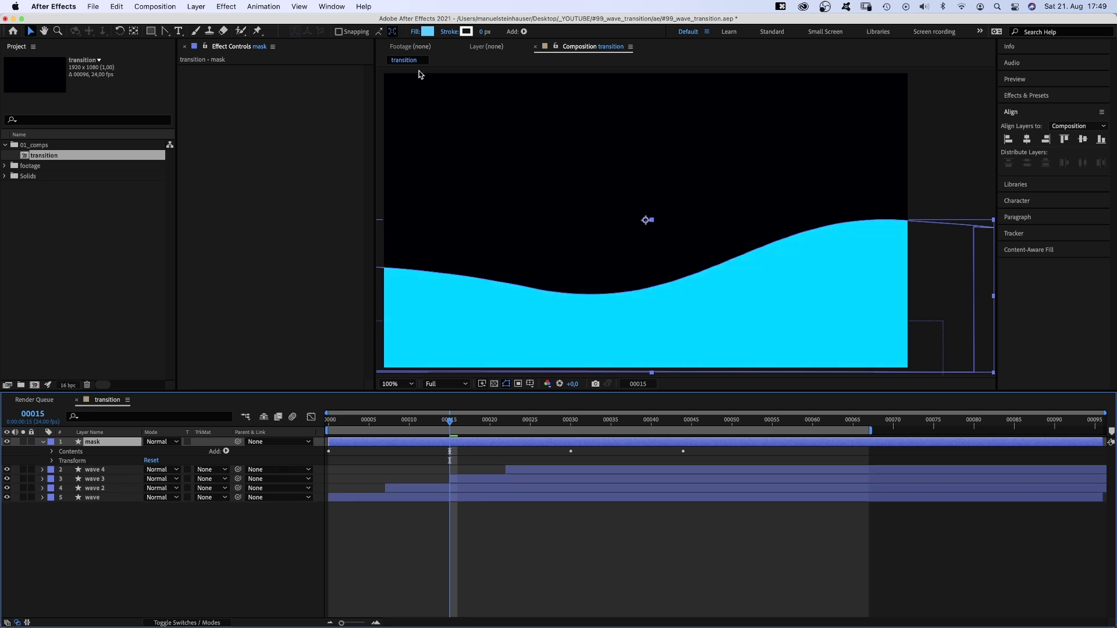
left_click(427, 31)
left_click_drag(363, 273, 365, 223)
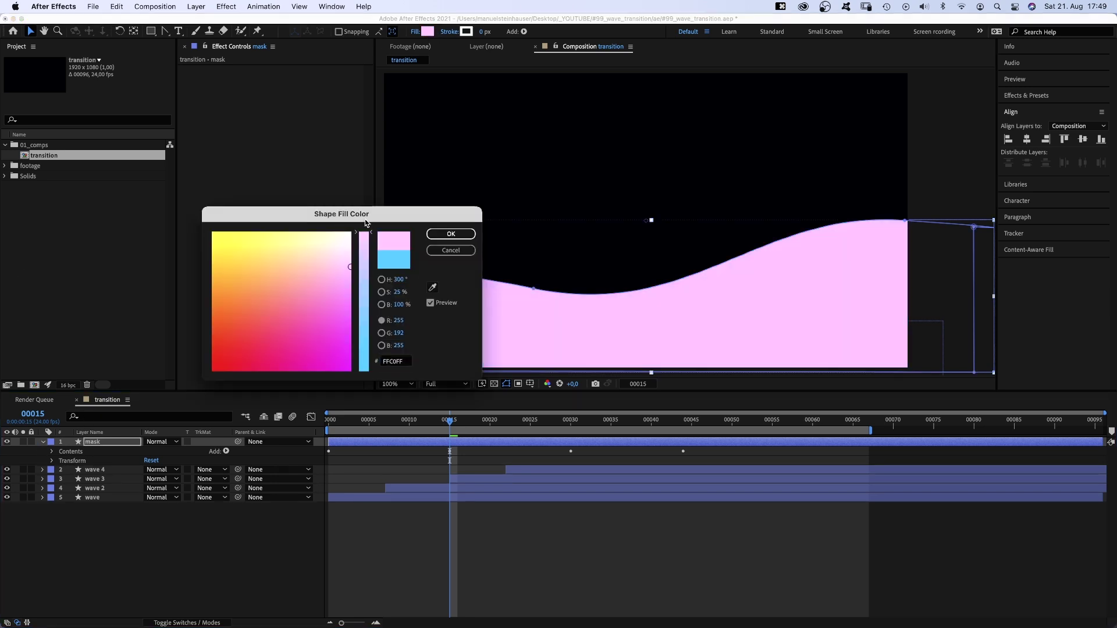
left_click_drag(331, 265, 362, 214)
left_click(450, 235)
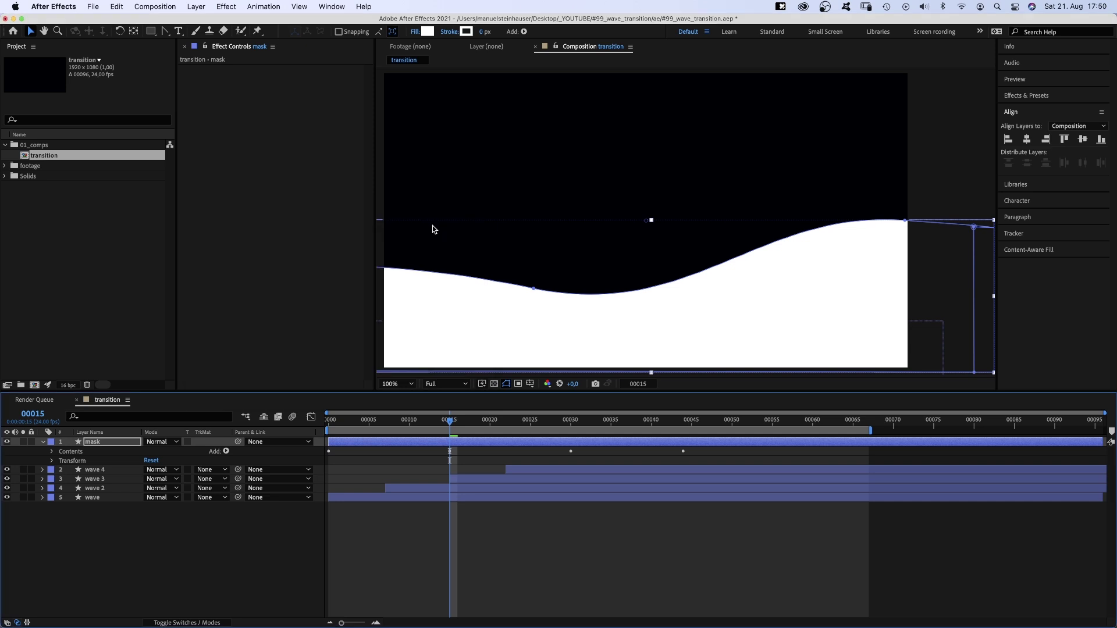
Step: Shift the mask layer in time so that it starts at frame 37
left_click_drag(574, 414, 627, 432)
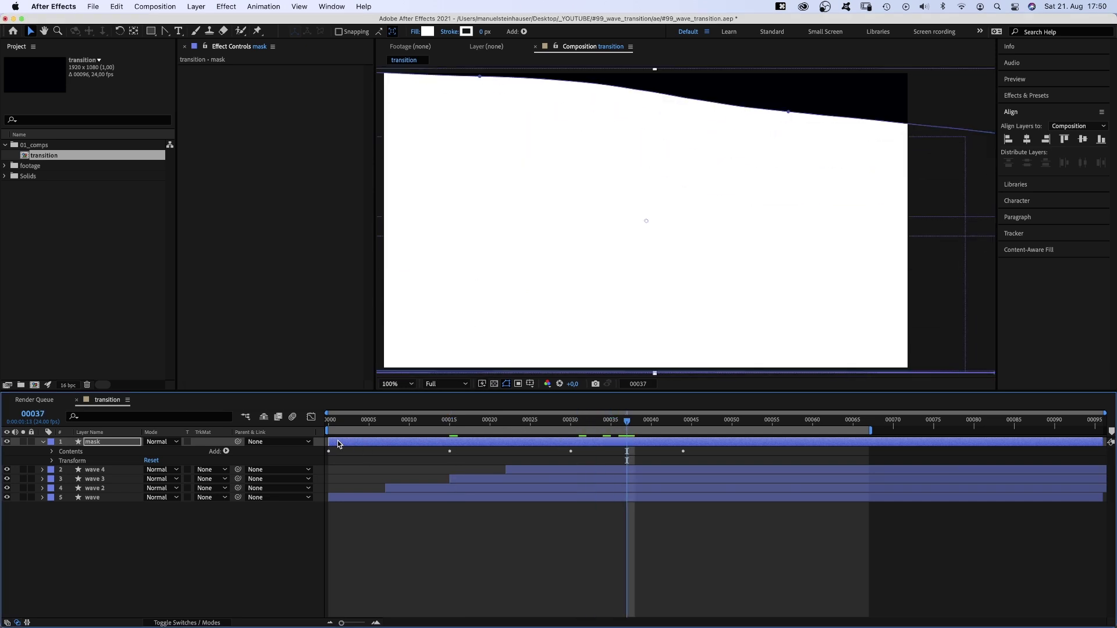
left_click_drag(339, 444, 635, 451)
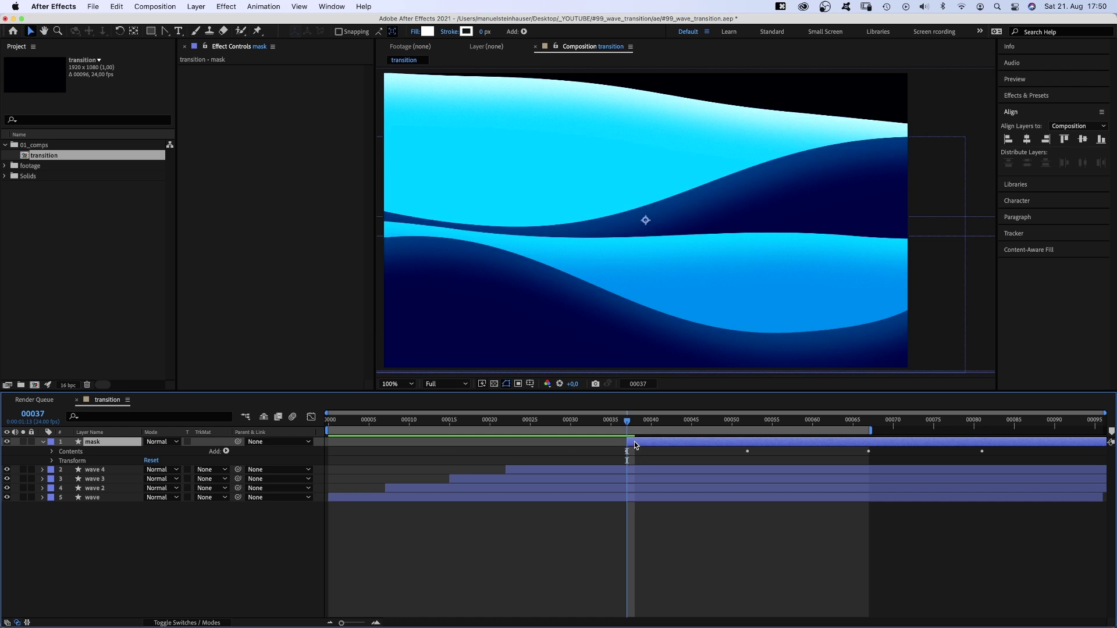
Step: Apply the Set Matte effect to wave 4, taking the matte from the mask layer and inverting it
left_click(93, 470)
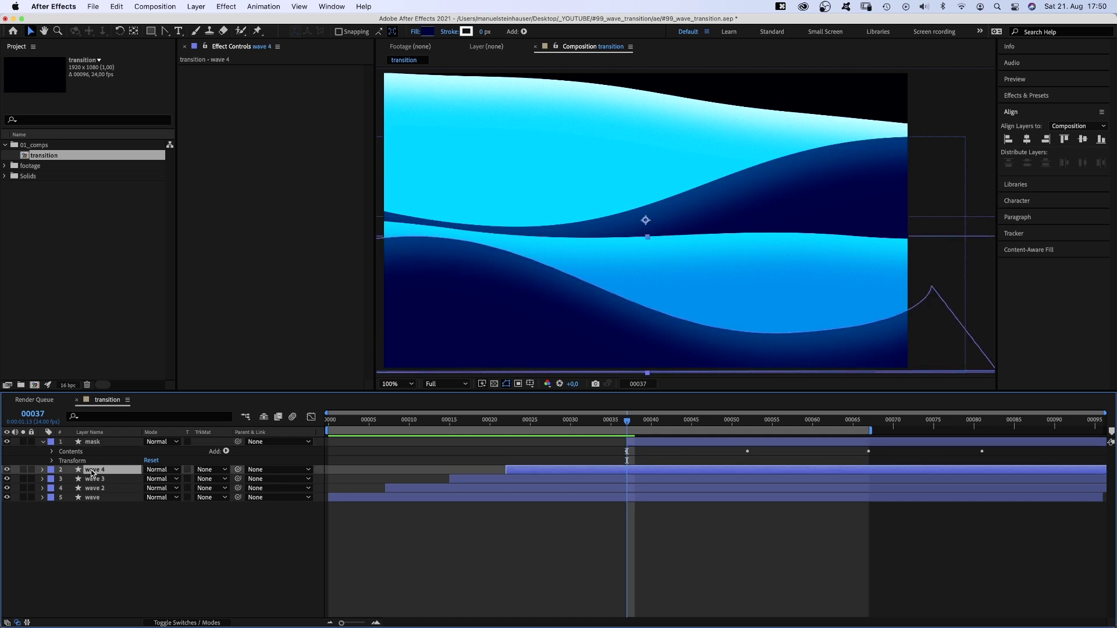
left_click(1036, 97)
left_click(1032, 110)
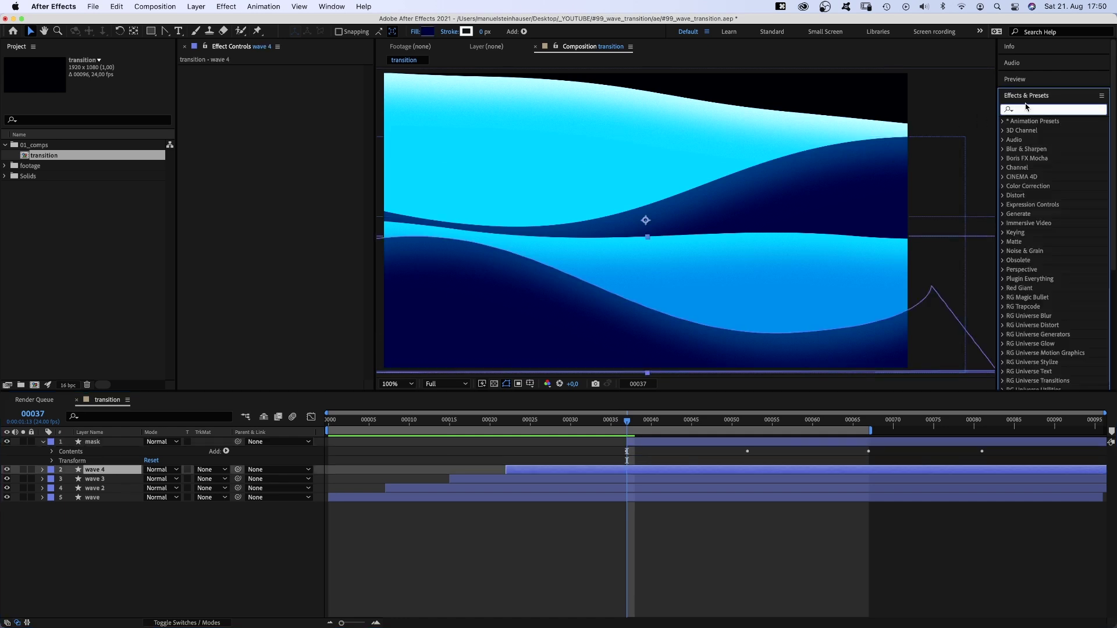
type("set matte")
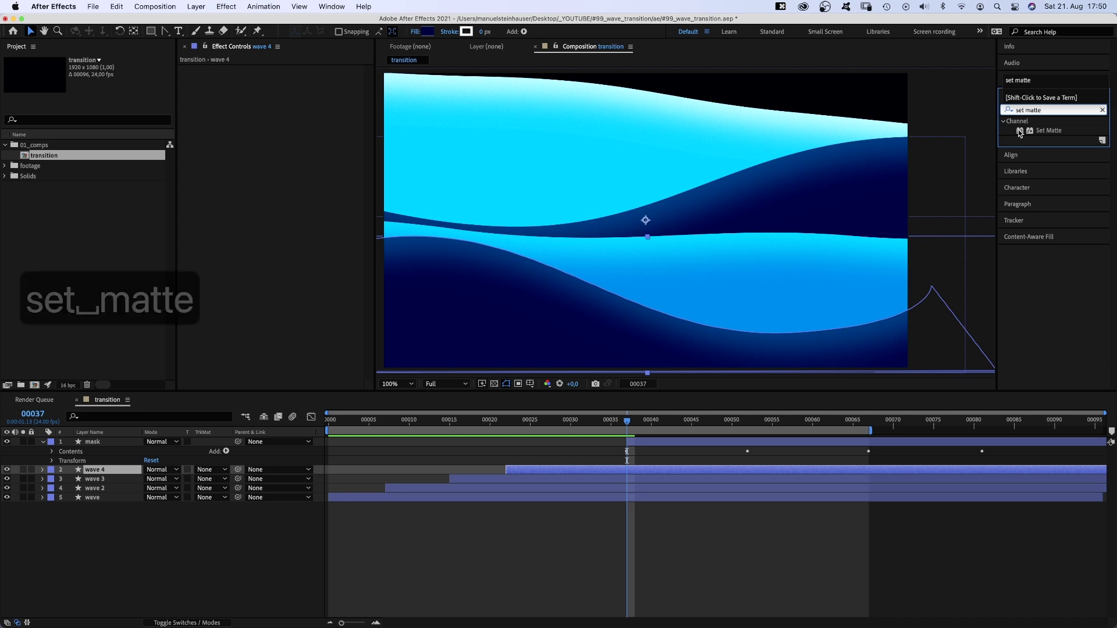
left_click_drag(1020, 133, 243, 106)
left_click(304, 78)
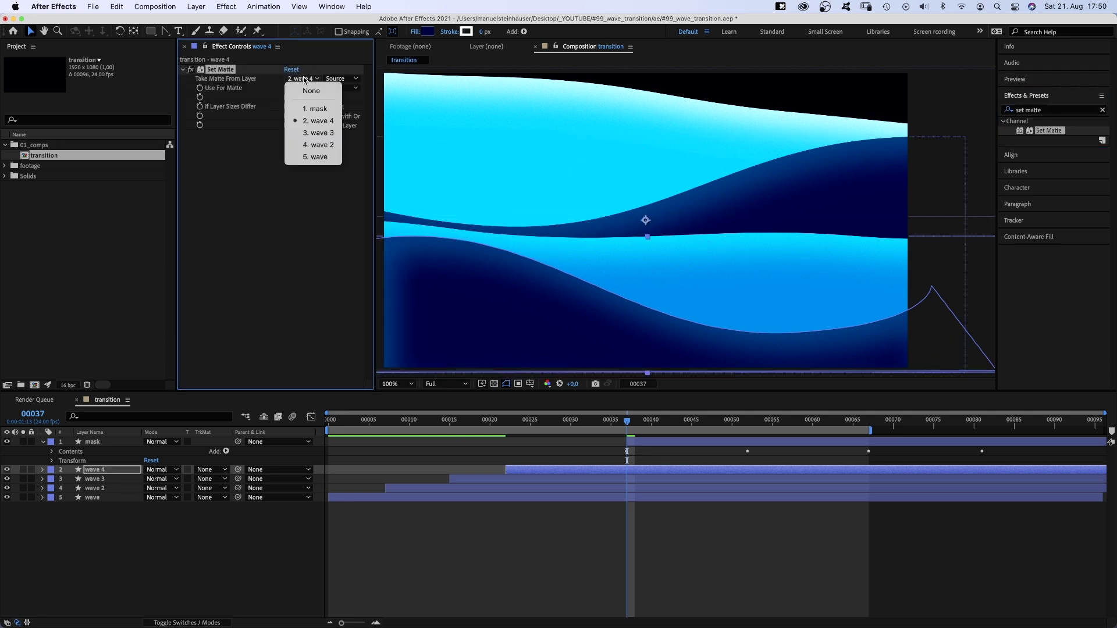
left_click(308, 111)
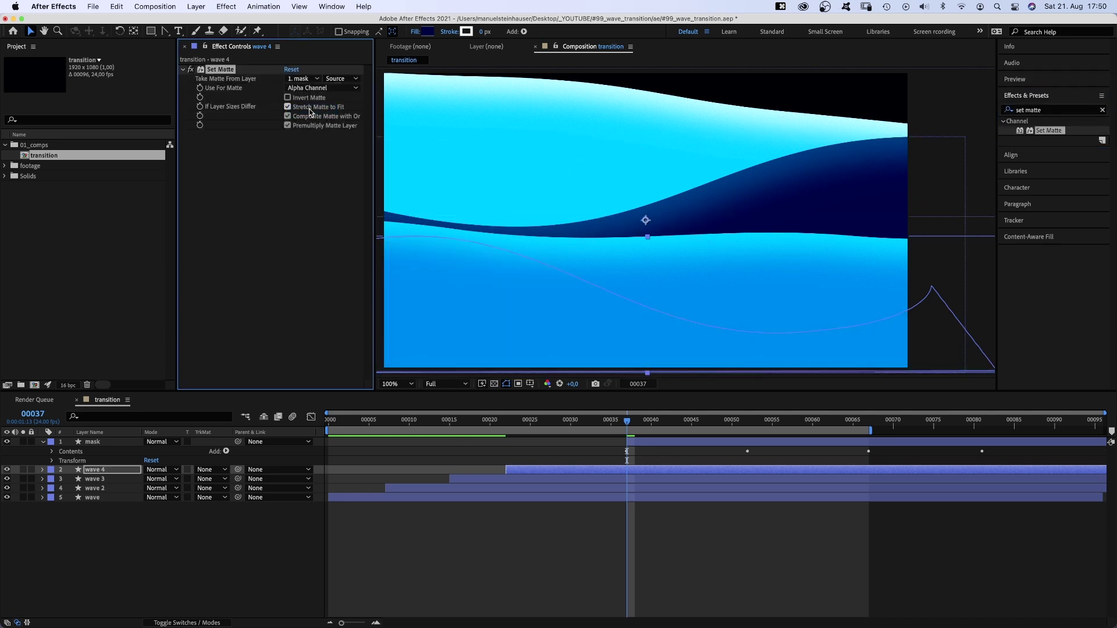
left_click(288, 98)
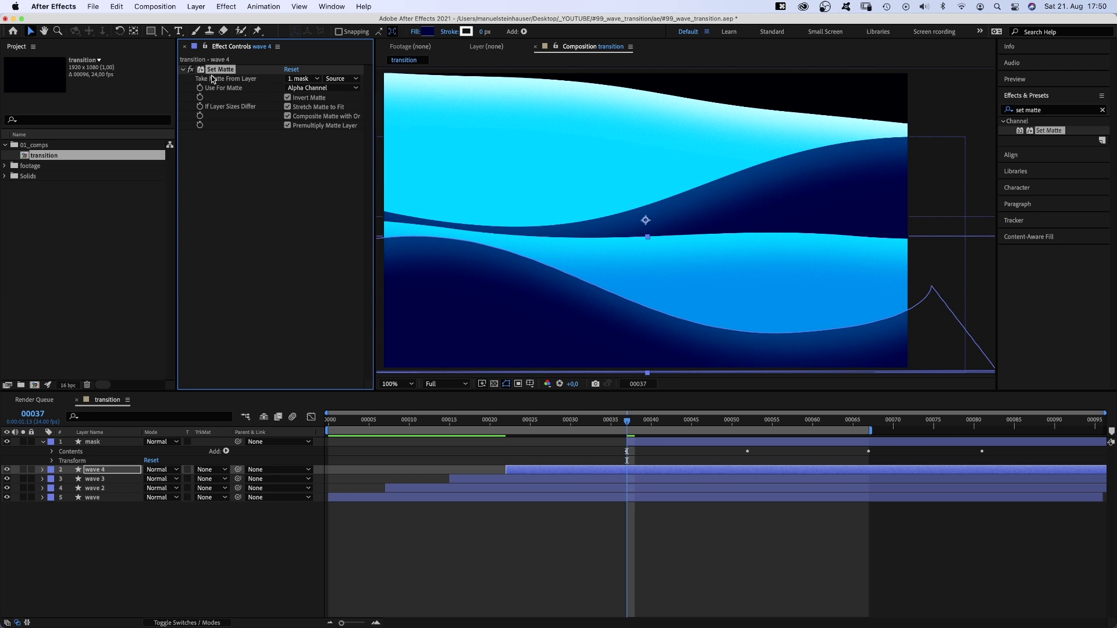
Step: Copy wave 4's Set Matte effect onto the wave 3, wave 2 and wave layers
key("super+c")
left_click(95, 479)
key("super+v")
left_click(94, 488)
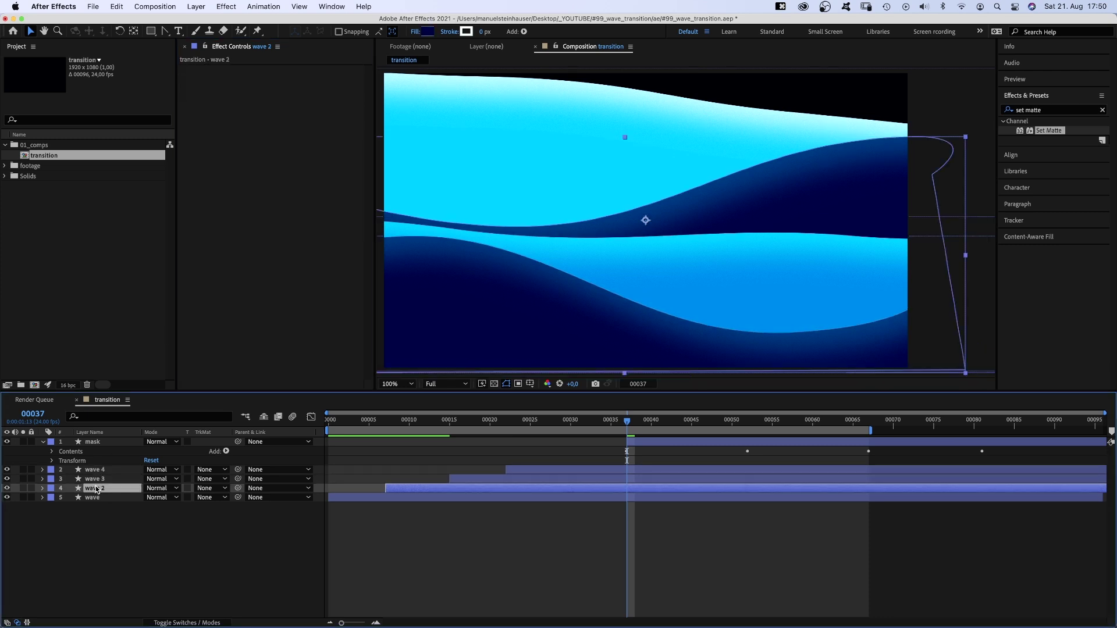
key("super+v")
left_click(95, 498)
key("super+v")
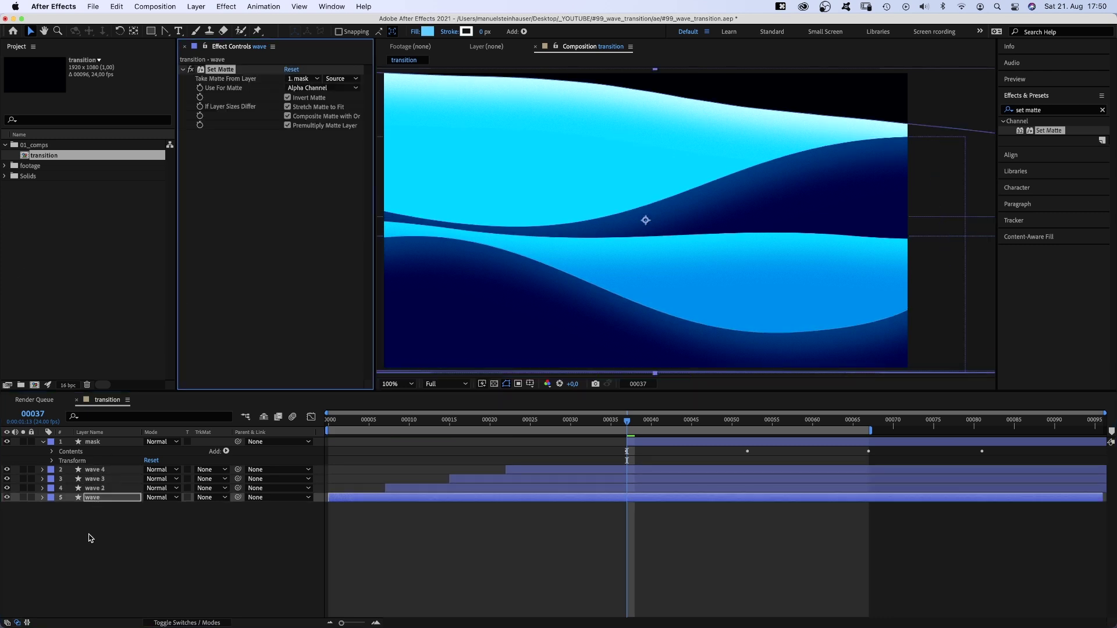
Step: Hide the mask layer and check the matted waves at frame 56 against the transparency grid
left_click(89, 534)
left_click_drag(665, 418, 783, 410)
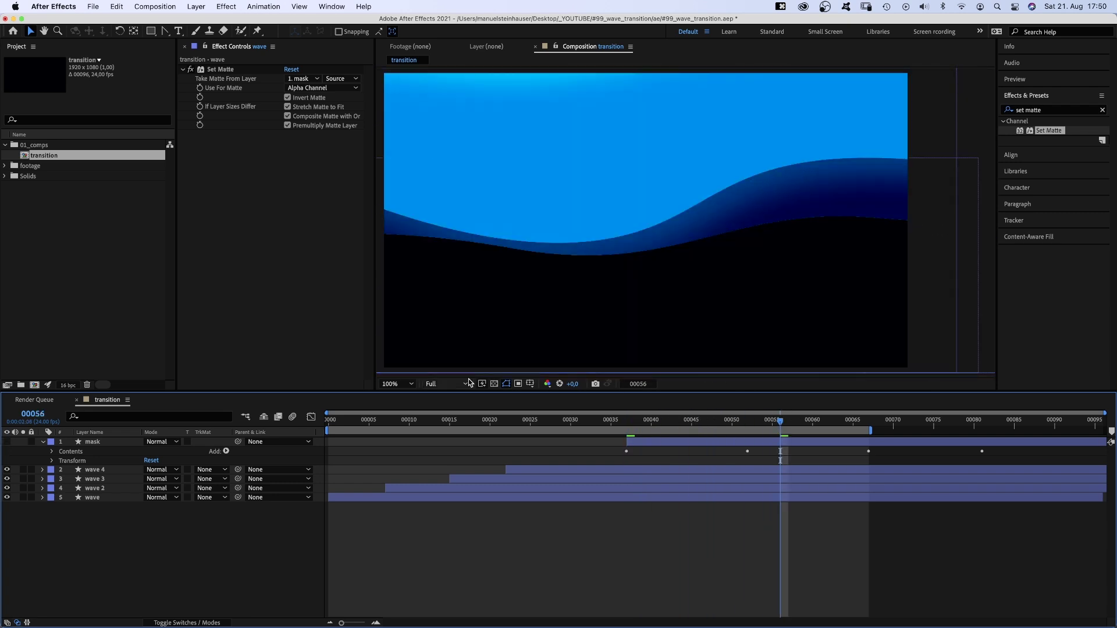
left_click(494, 384)
left_click(495, 383)
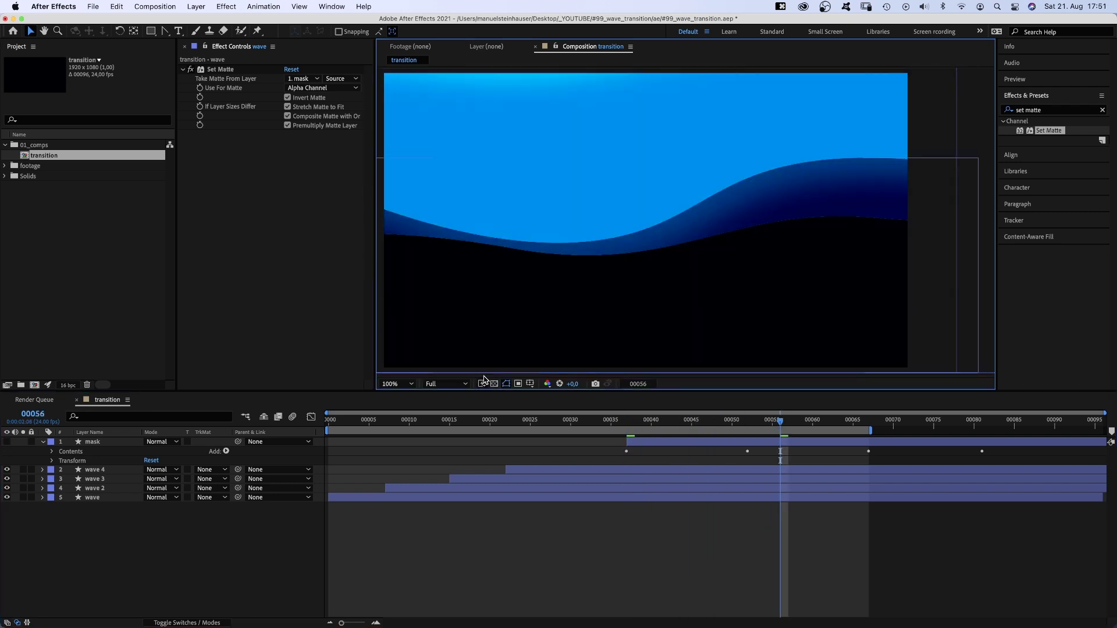
Step: Extend the work area to frame 81 and retime the mask's last three path keyframes to frames 50, 62 and 72, previewing the animation
left_click(95, 442)
key("u")
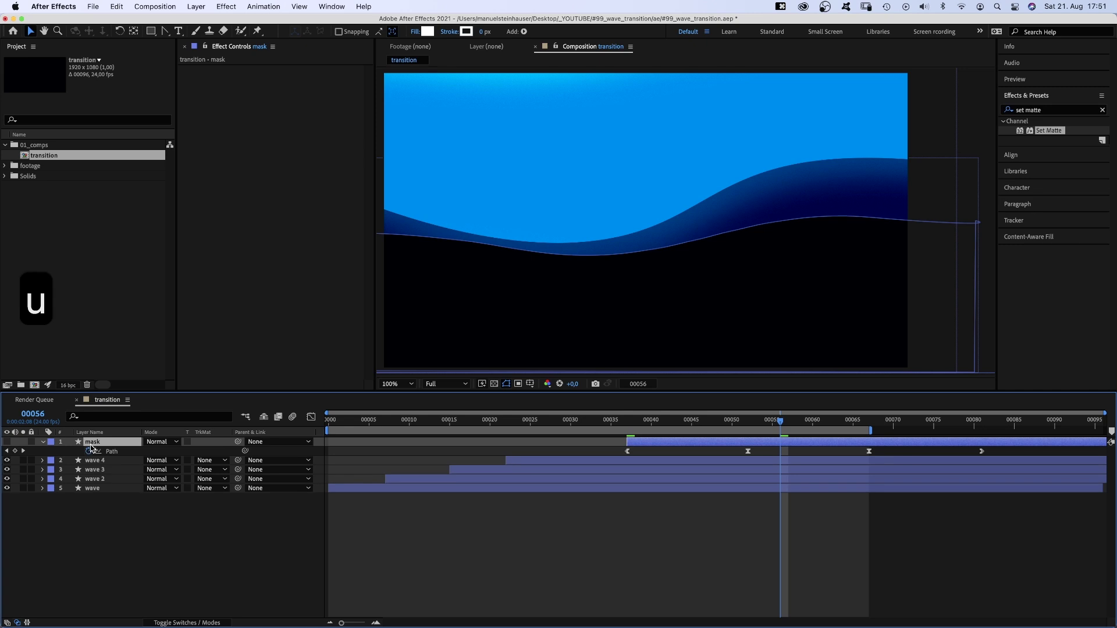
left_click_drag(874, 432, 987, 431)
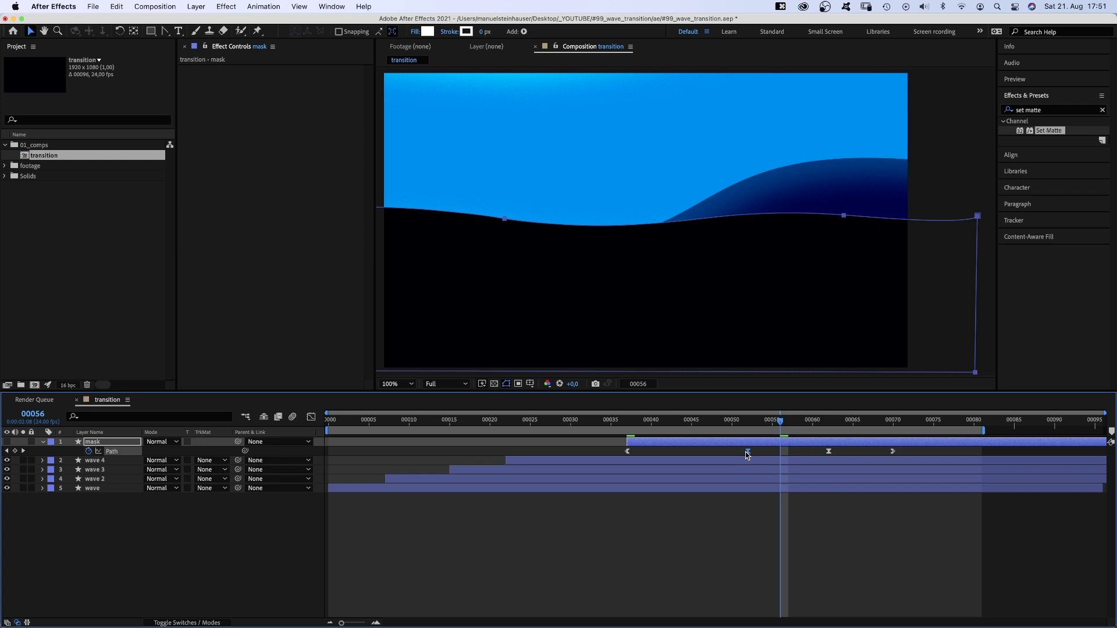
key("KP_0")
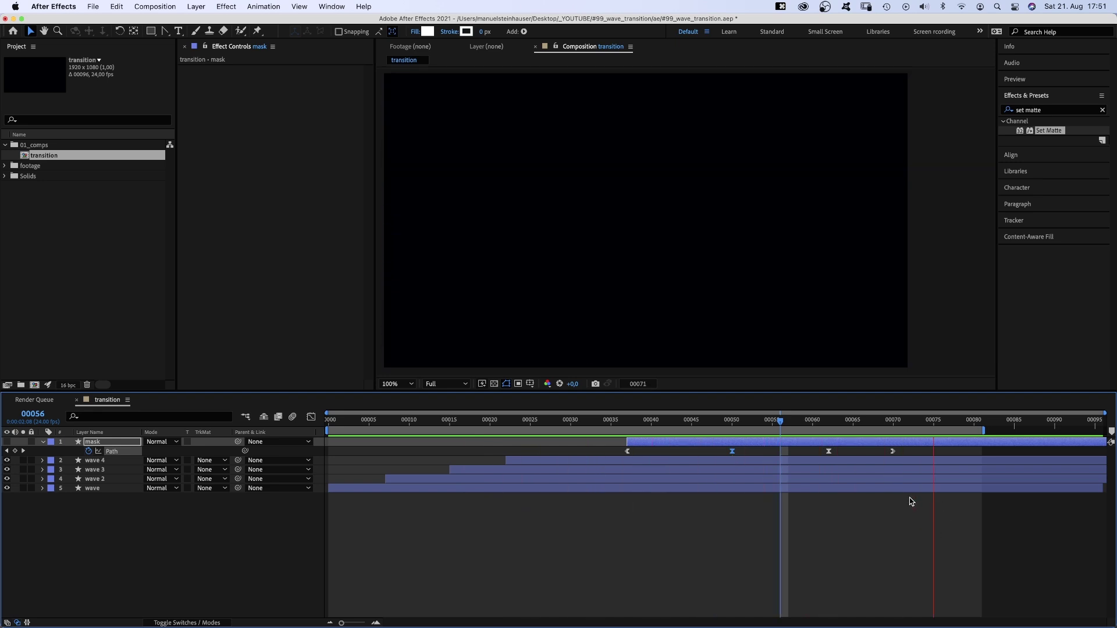
key("space")
left_click_drag(893, 452, 908, 452)
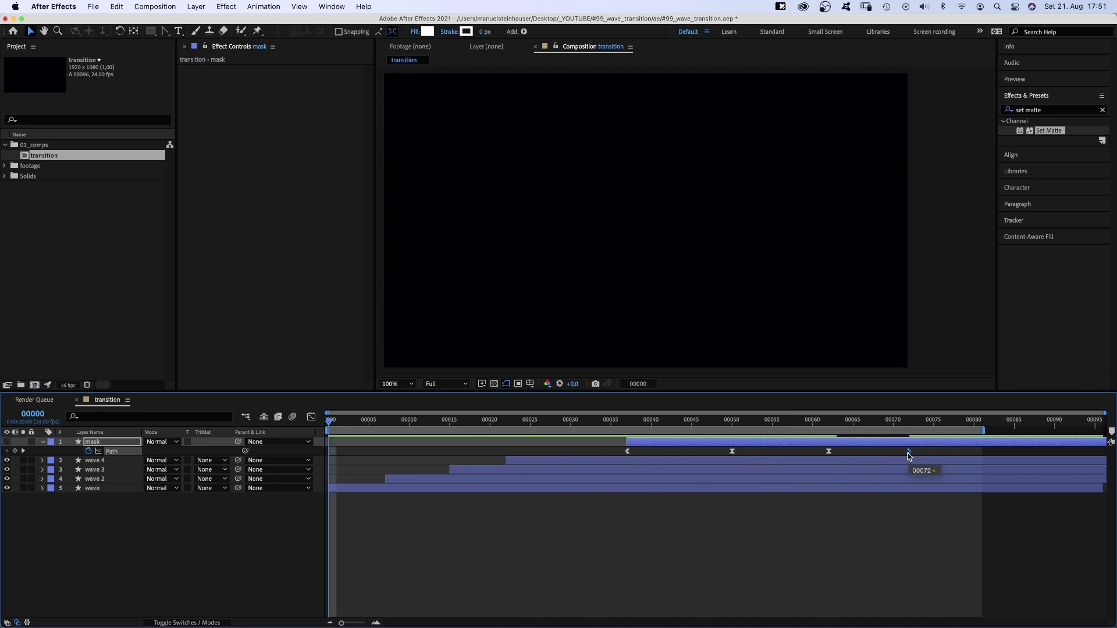
key("space")
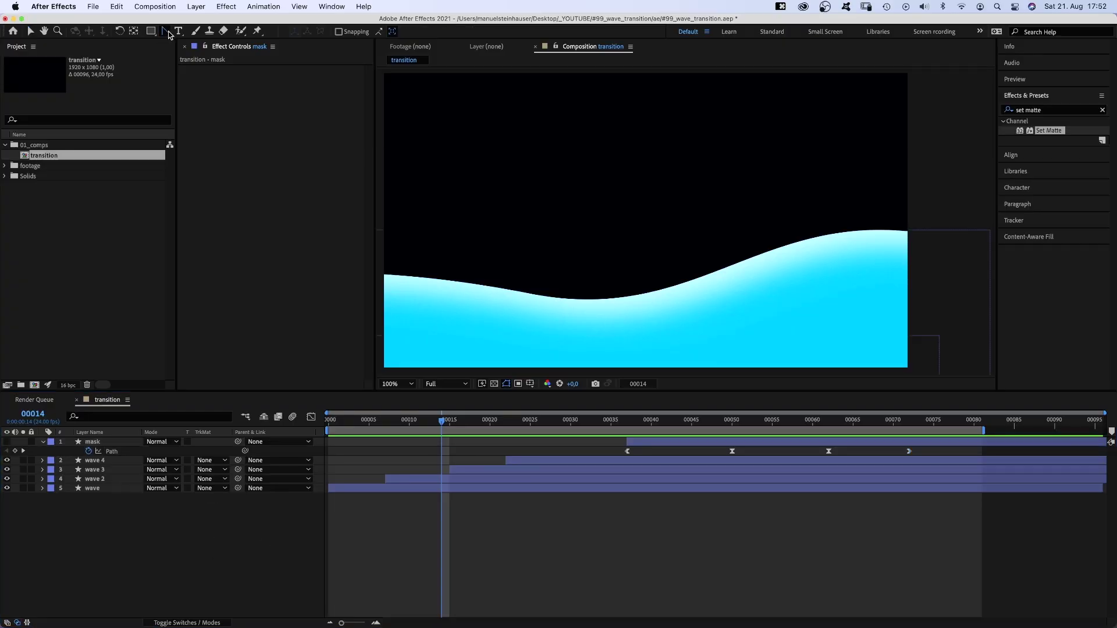
Step: Draw a small white teardrop shape rising from the wave's right-hand slope at frame 14 and rename its layer "drop"
left_click(804, 239)
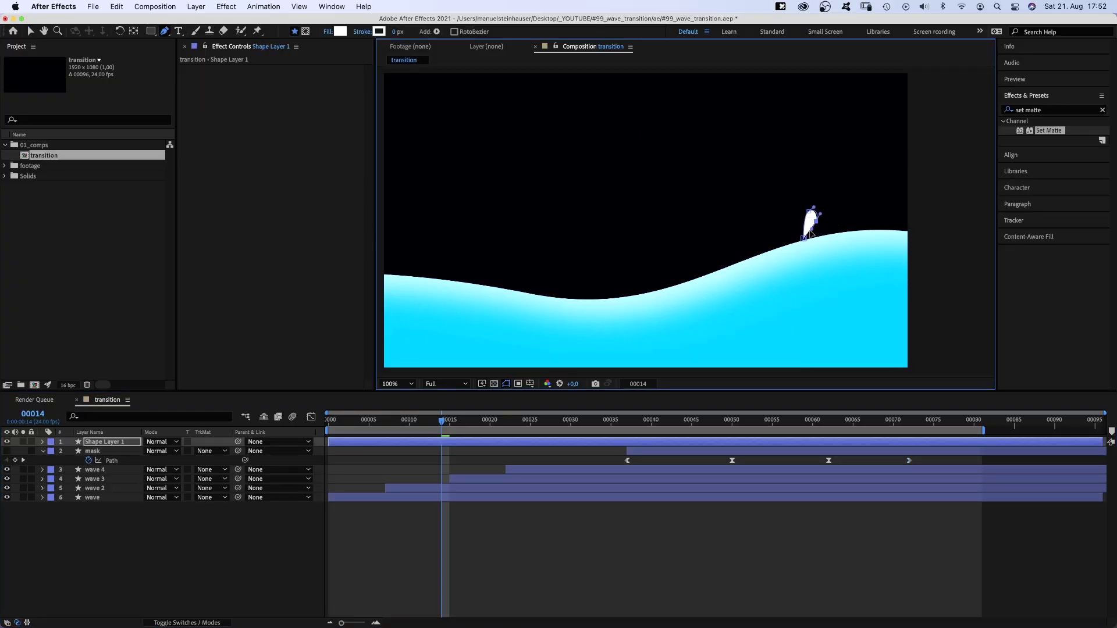
key("z")
left_click(807, 233)
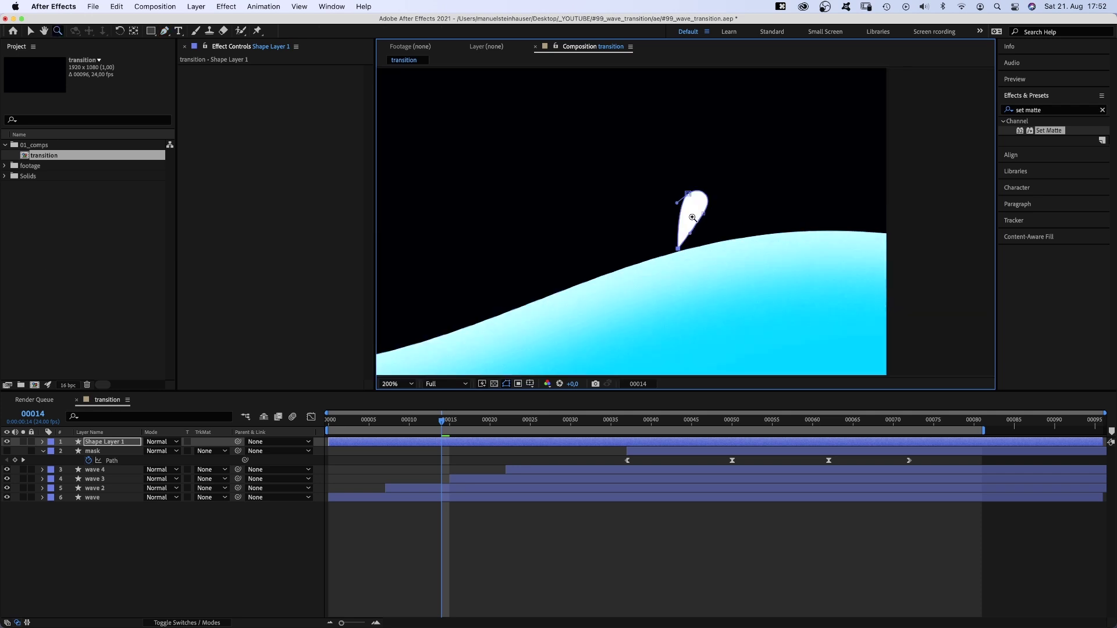
left_click(693, 218)
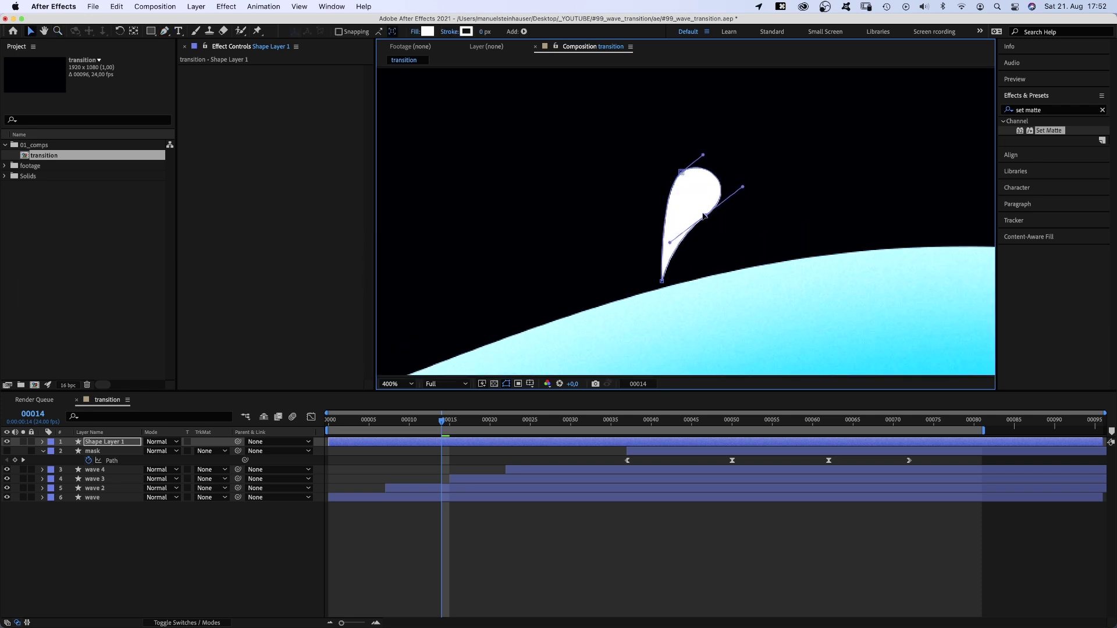
key("space")
left_click_drag(506, 289, 619, 292)
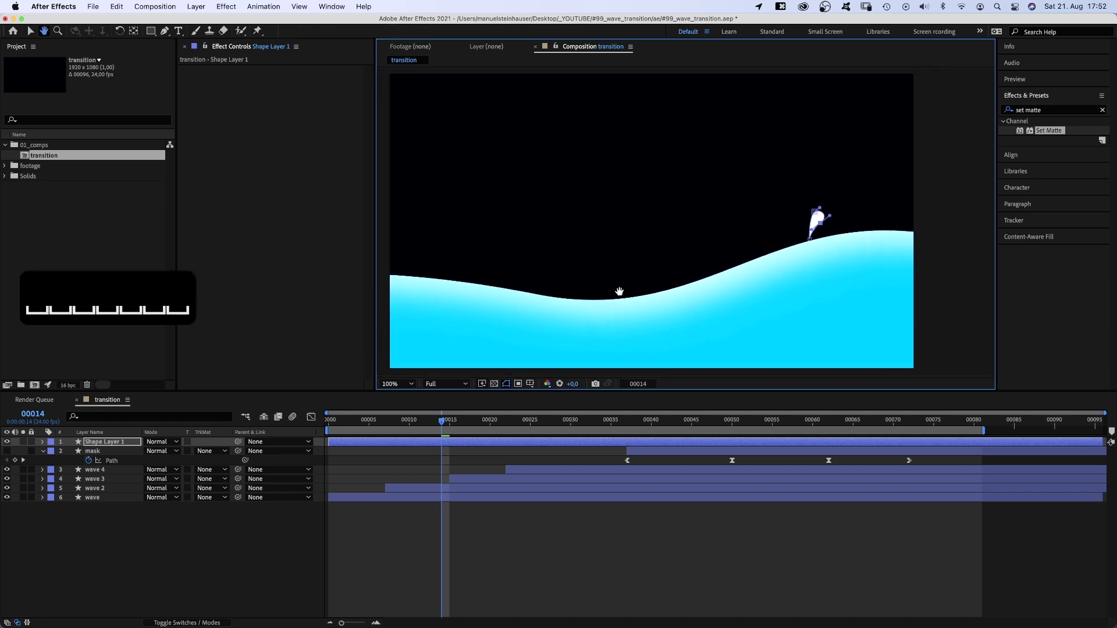
left_click(111, 444)
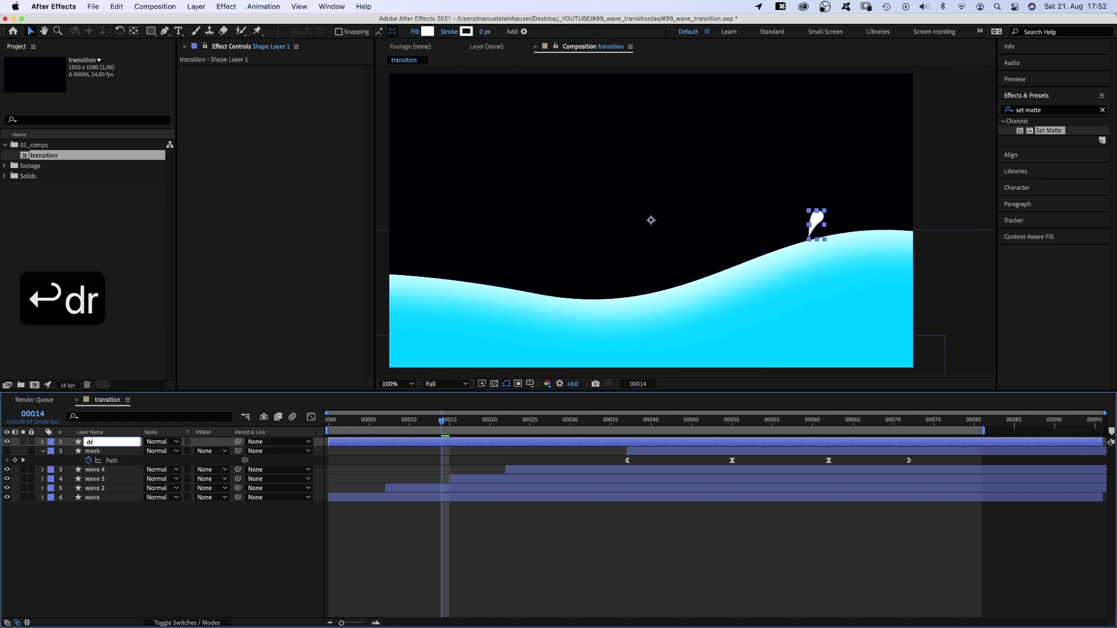
key("Return")
Step: Apply the Roughen Edges effect to the drop layer and inspect the drop's edges up close
left_click(1032, 110)
type("r")
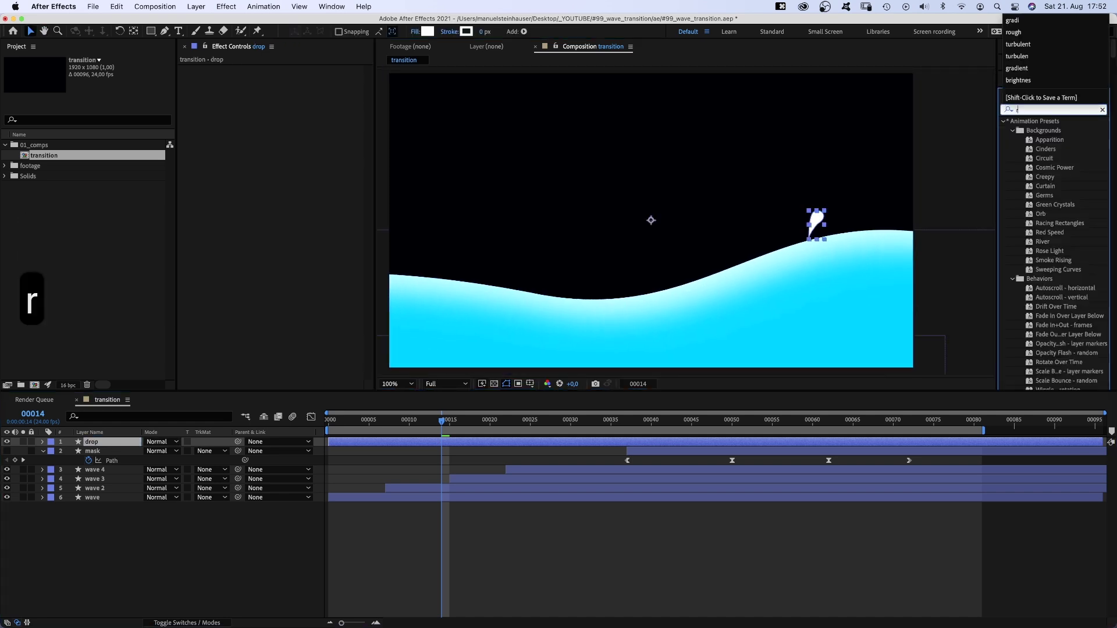
type("ough")
left_click_drag(1056, 131, 635, 191)
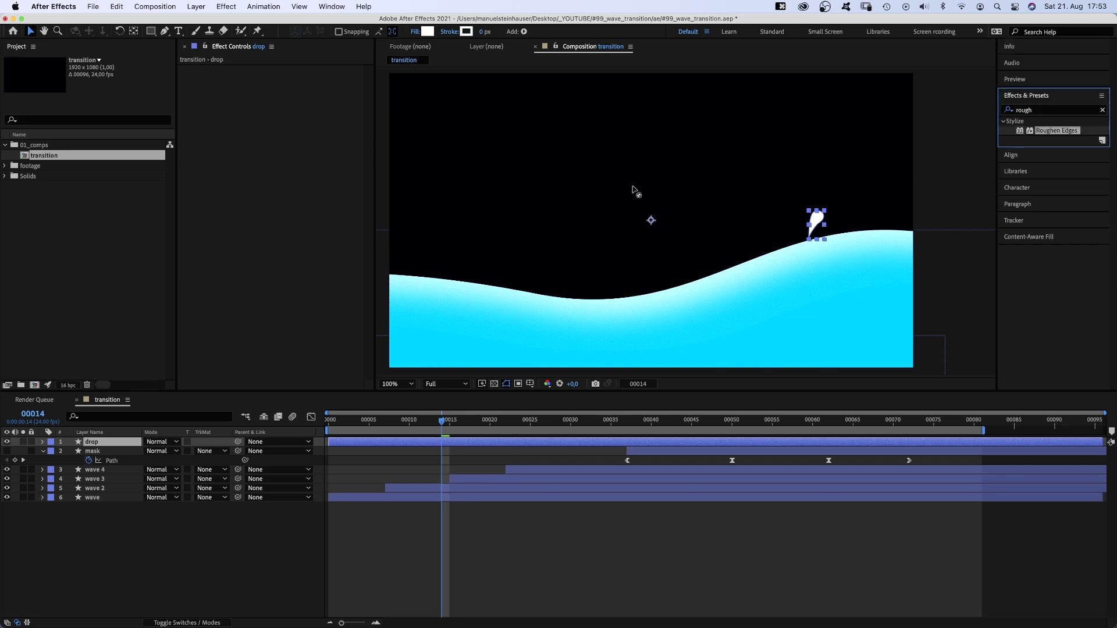
left_click_drag(245, 121, 245, 121)
type("z1")
key("Return")
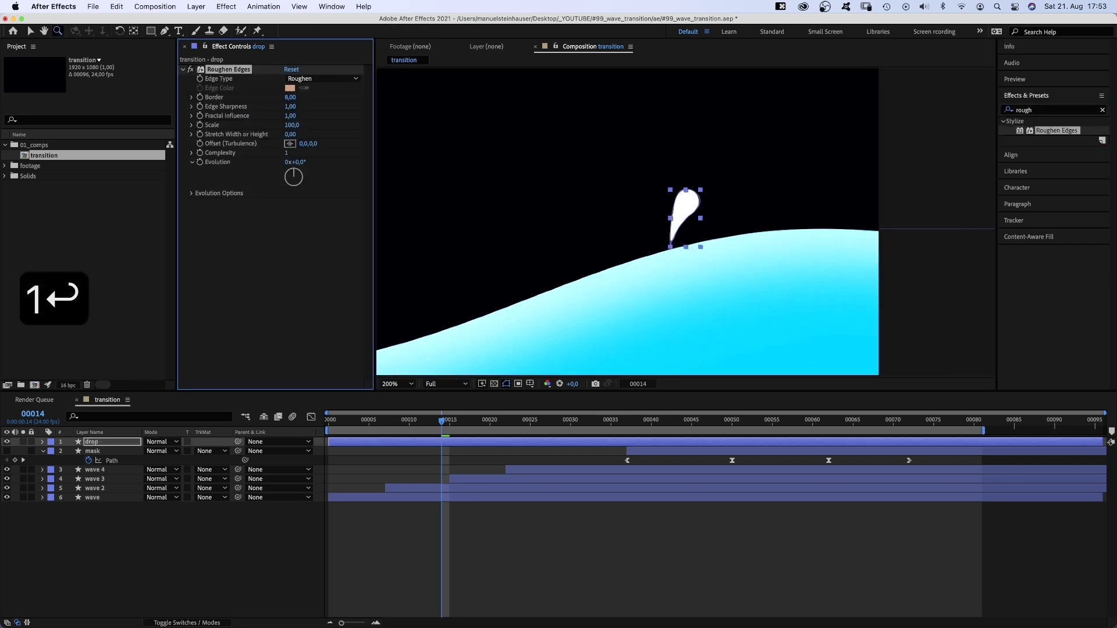
left_click(196, 530)
key("slash")
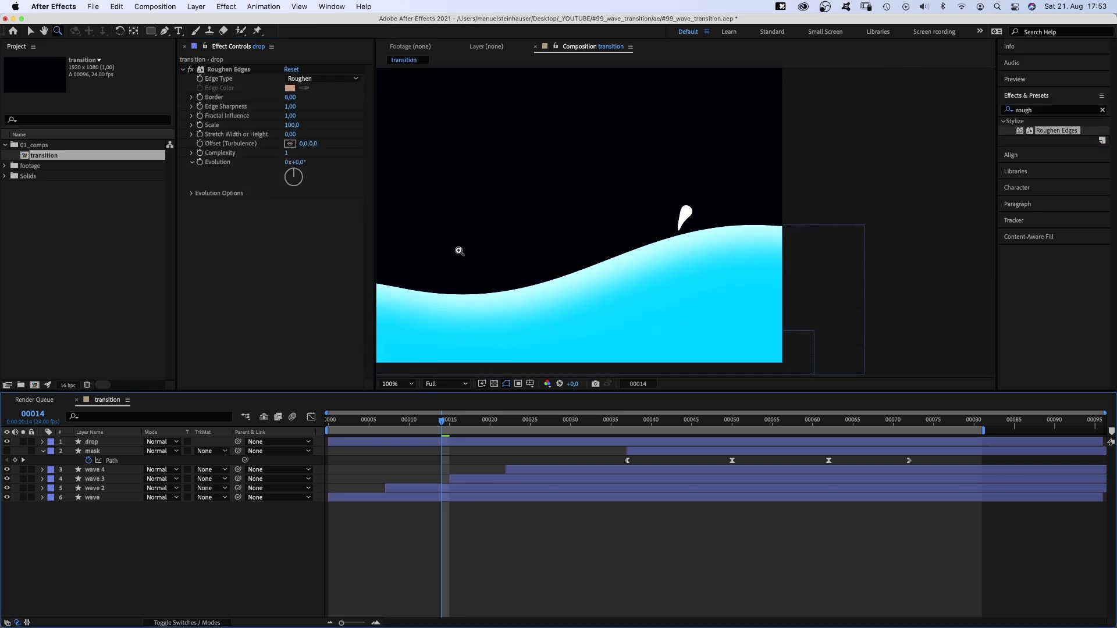
key("space")
left_click_drag(459, 251, 608, 283)
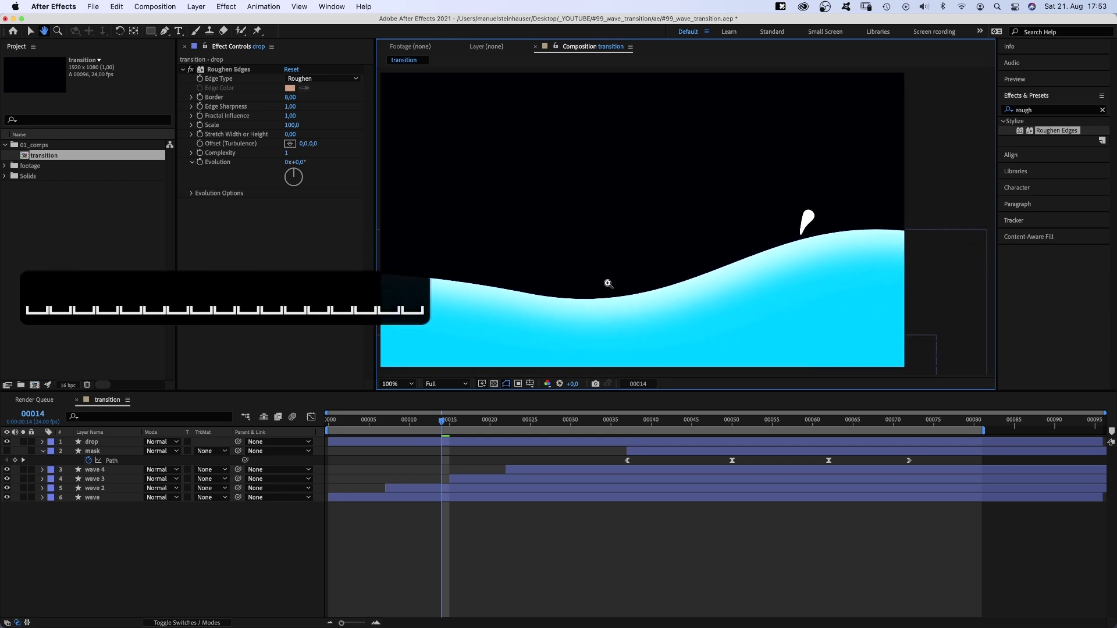
Step: Keyframe the drop shape's path at frame 14 and trim the drop layer to start at that frame
left_click(93, 442)
left_click(42, 442)
left_click(52, 451)
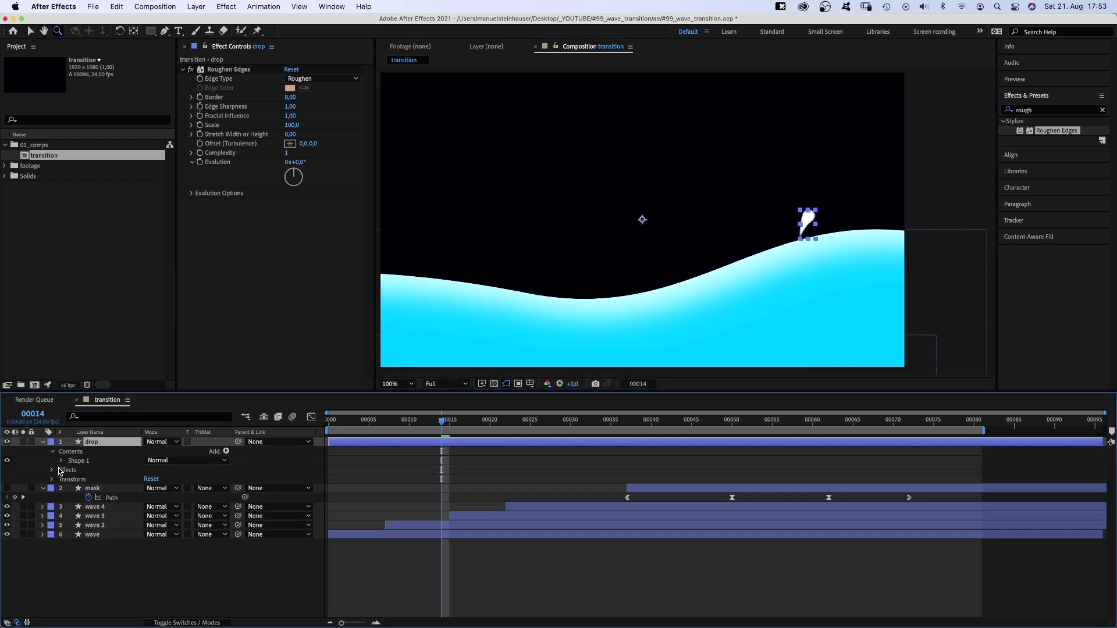
left_click(62, 461)
left_click(71, 470)
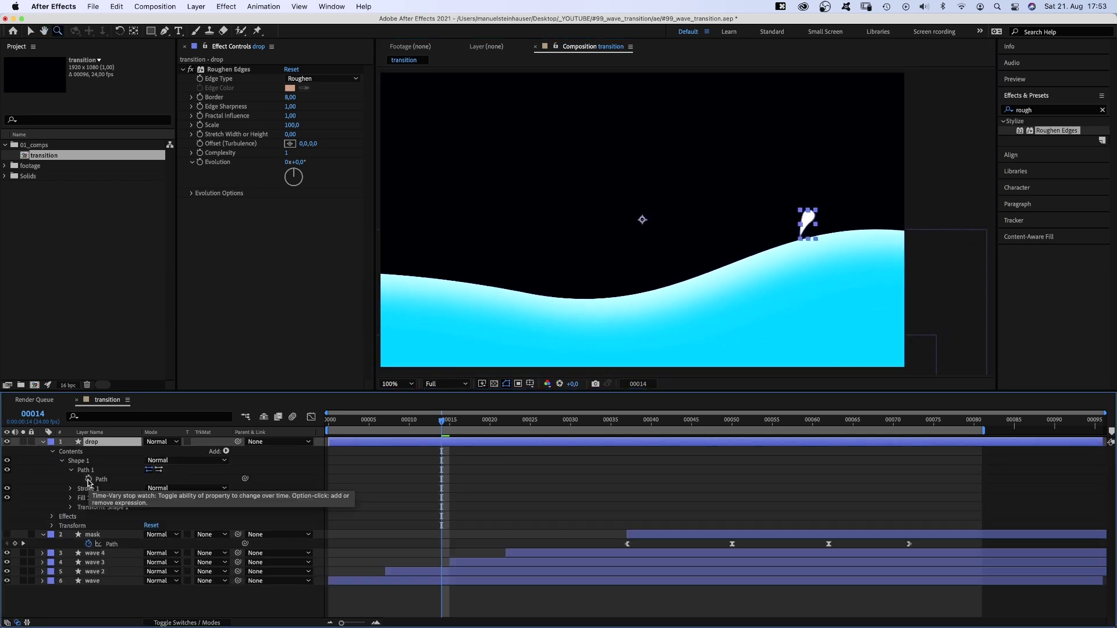
left_click(89, 479)
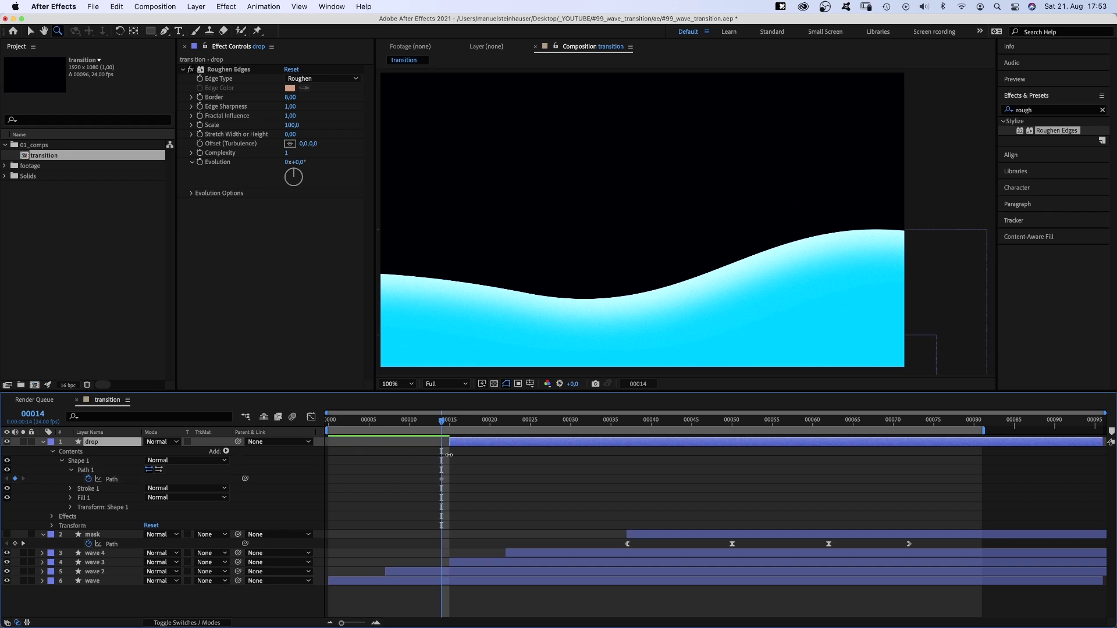
Step: Keyframe the drop's path at frame 16 tilted rightward onto the wave crest, and at frame 18 tipped downward just below the crest
left_click_drag(442, 425, 458, 425)
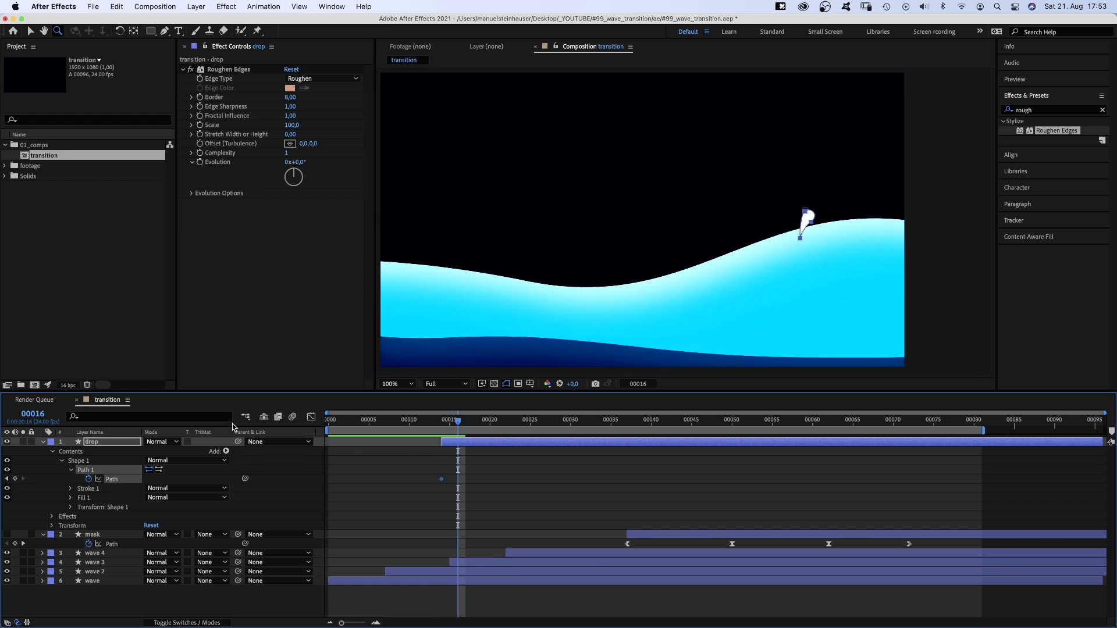
key("super+t")
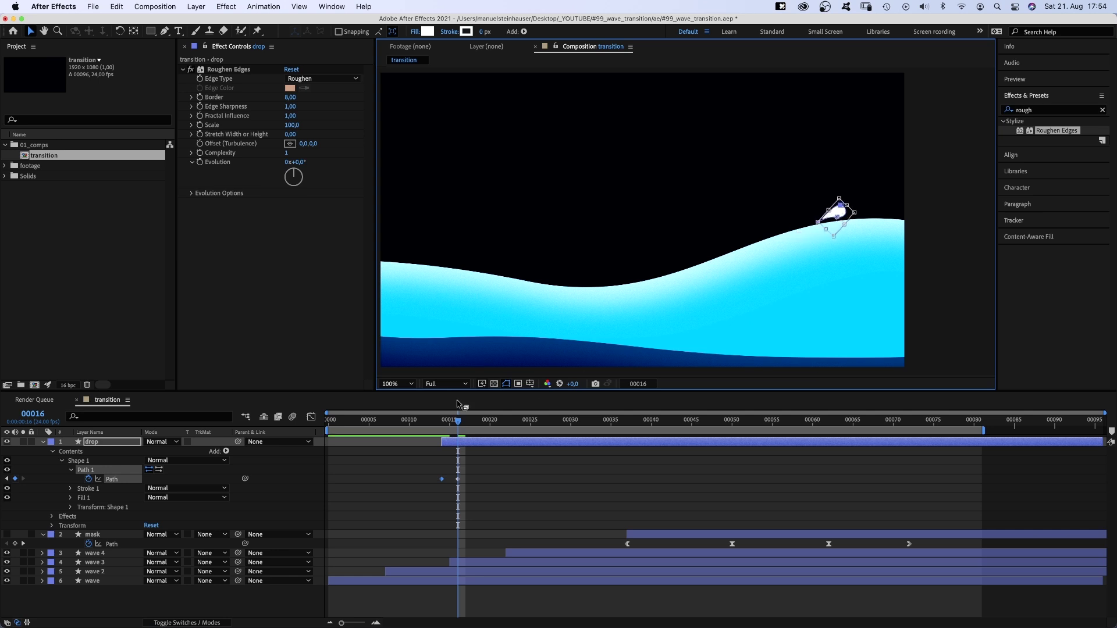
left_click_drag(458, 421, 472, 424)
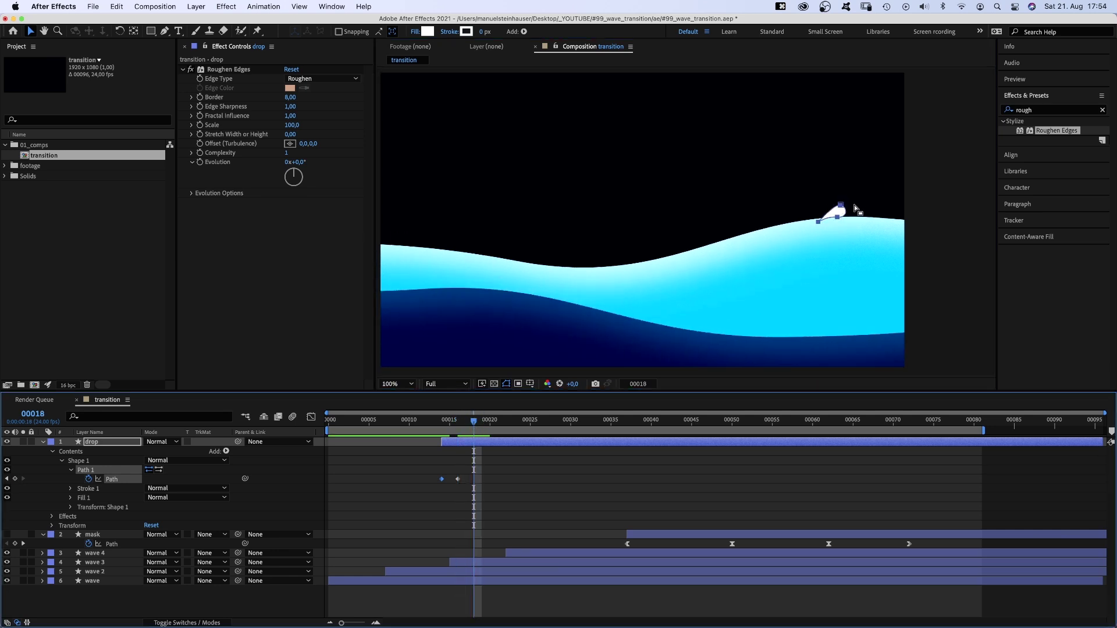
key("super+t")
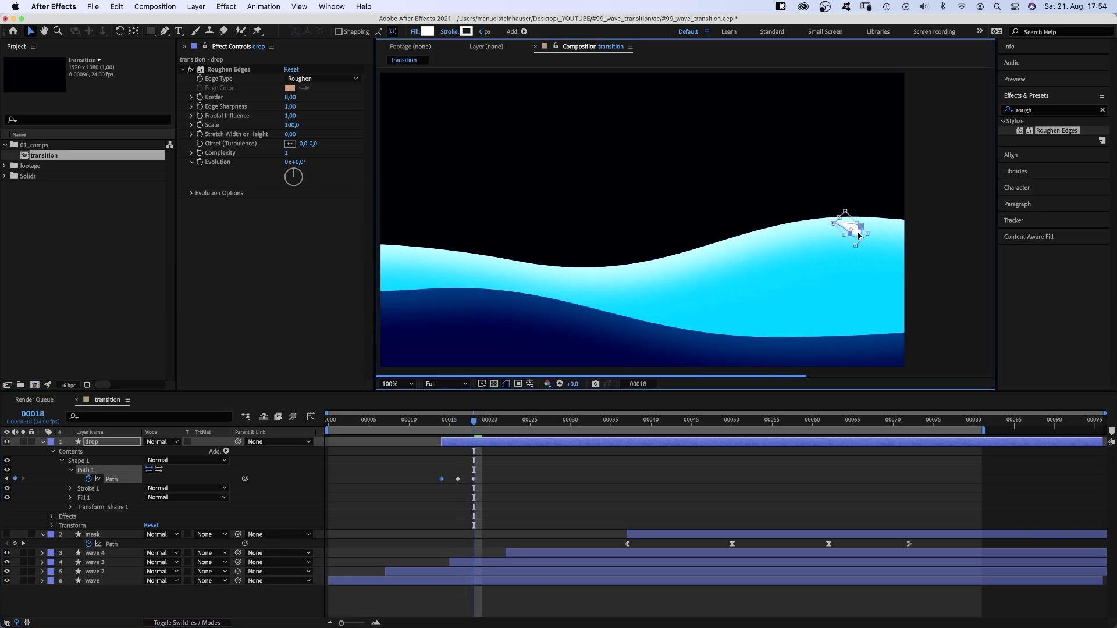
Step: Trim the end of the drop layer to frame 19 and preview the splash
left_click(483, 423)
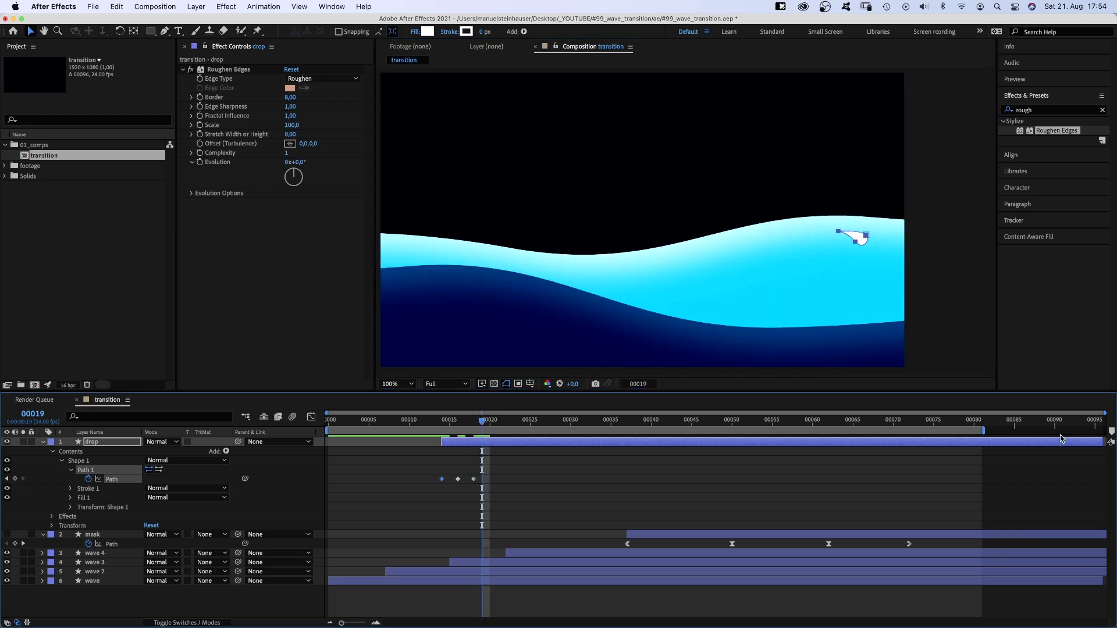
left_click_drag(1101, 442, 562, 443)
key("0")
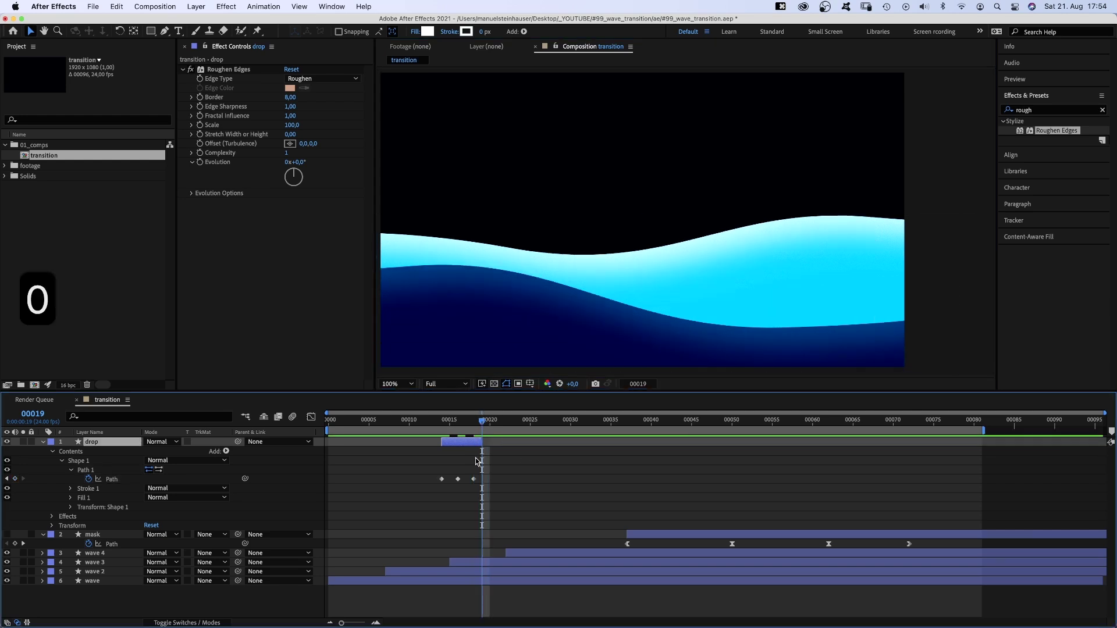
key("0")
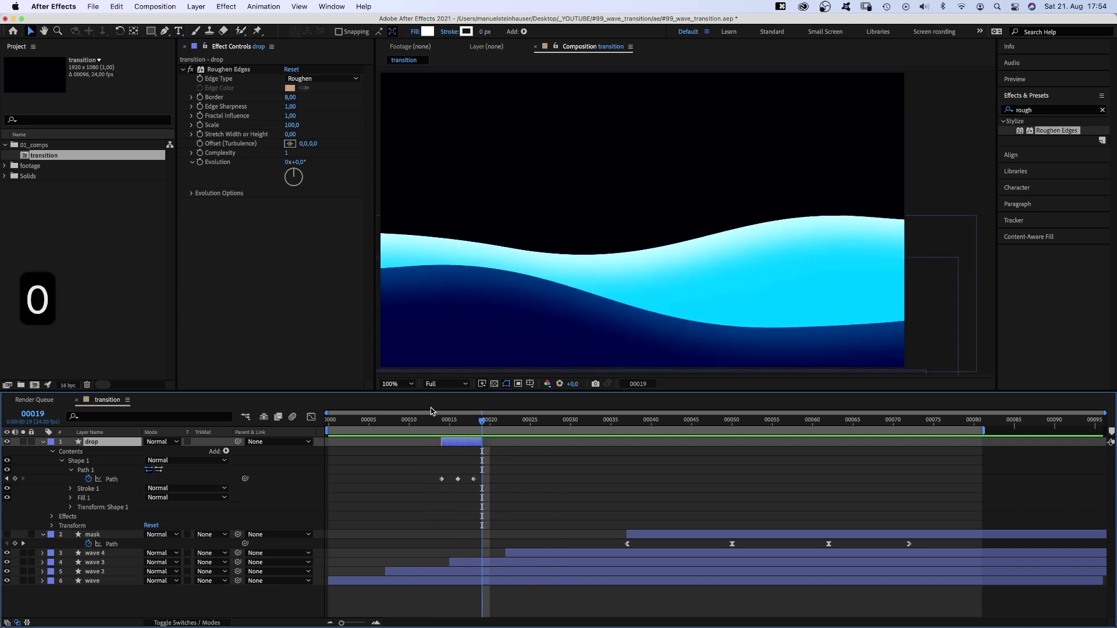
Step: Refine the drop's arc by shifting its path upward at frame 16 and rotating it to fall more steeply at frame 18, previewing the motion
left_click_drag(447, 420, 458, 421)
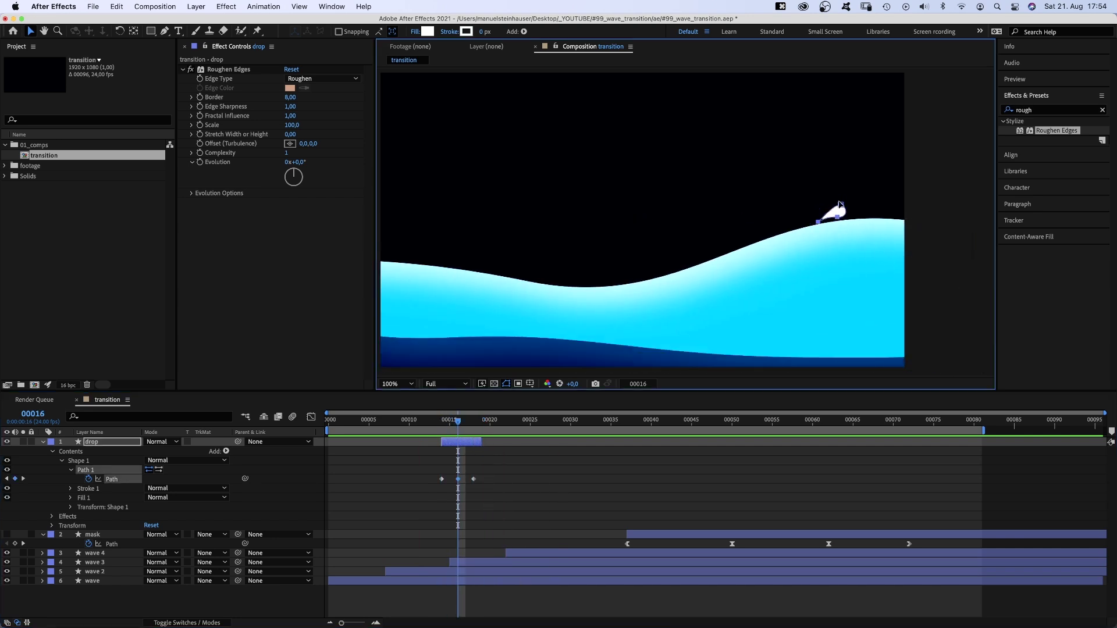
left_click_drag(839, 209, 836, 195)
left_click_drag(457, 421, 472, 424)
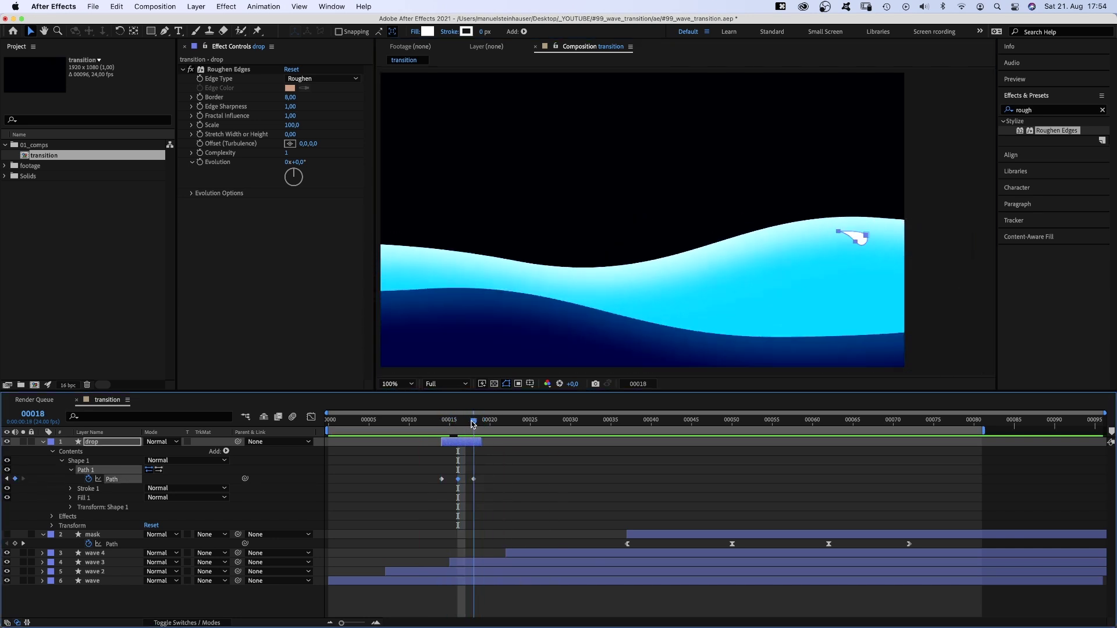
key("super+t")
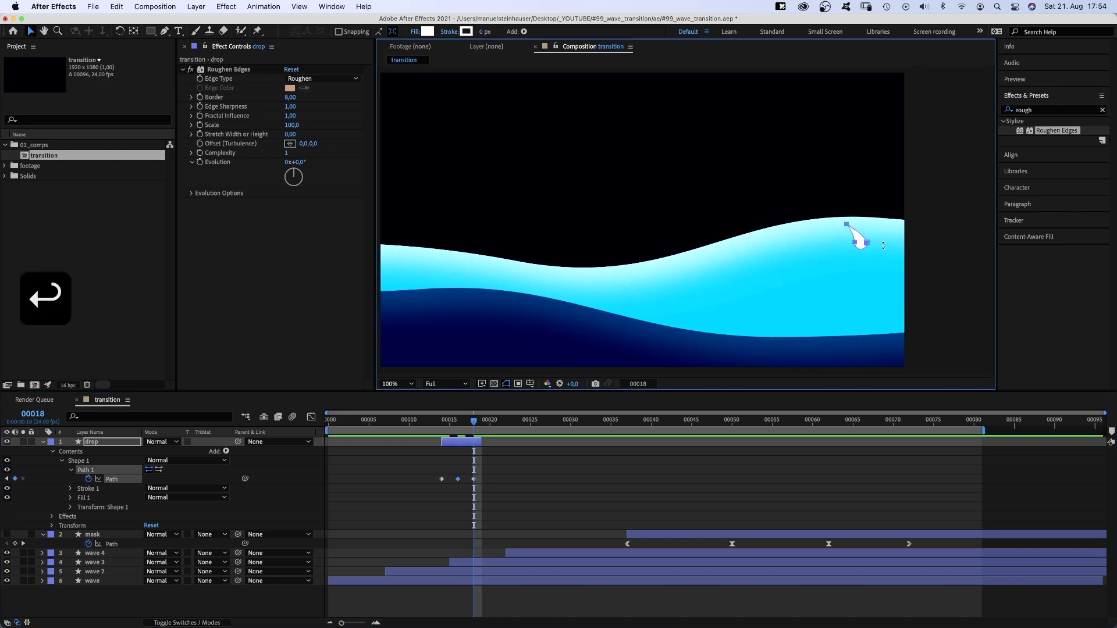
key("0")
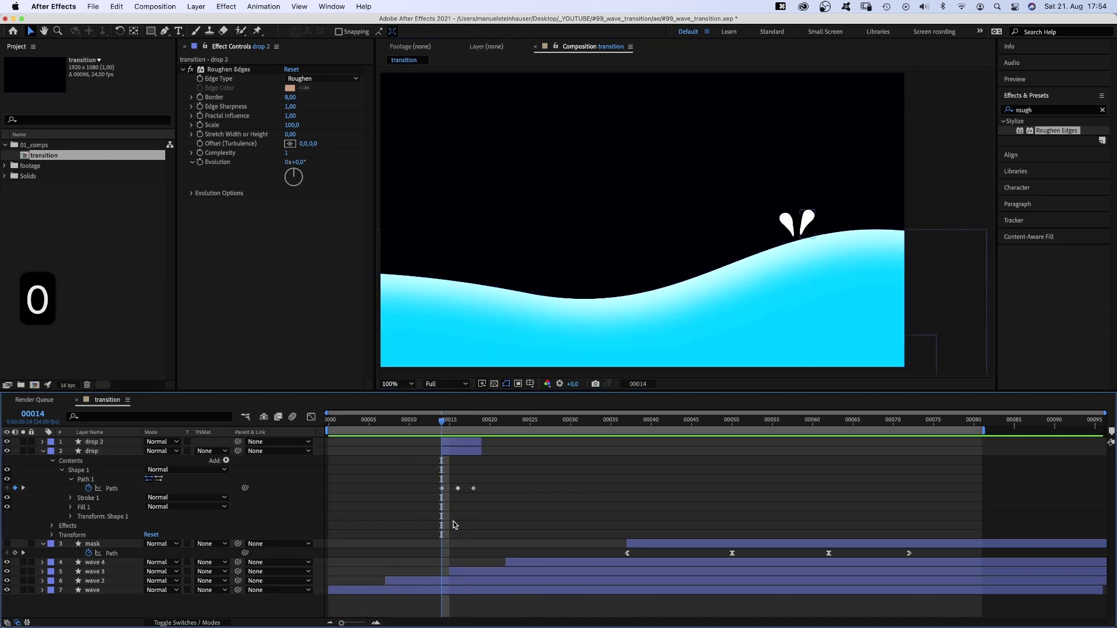
Step: Duplicate the mirrored drop layer as a third drop starting at frame 27
left_click_drag(441, 422, 546, 424)
left_click(466, 441)
key("super+d")
left_click_drag(466, 442, 611, 427)
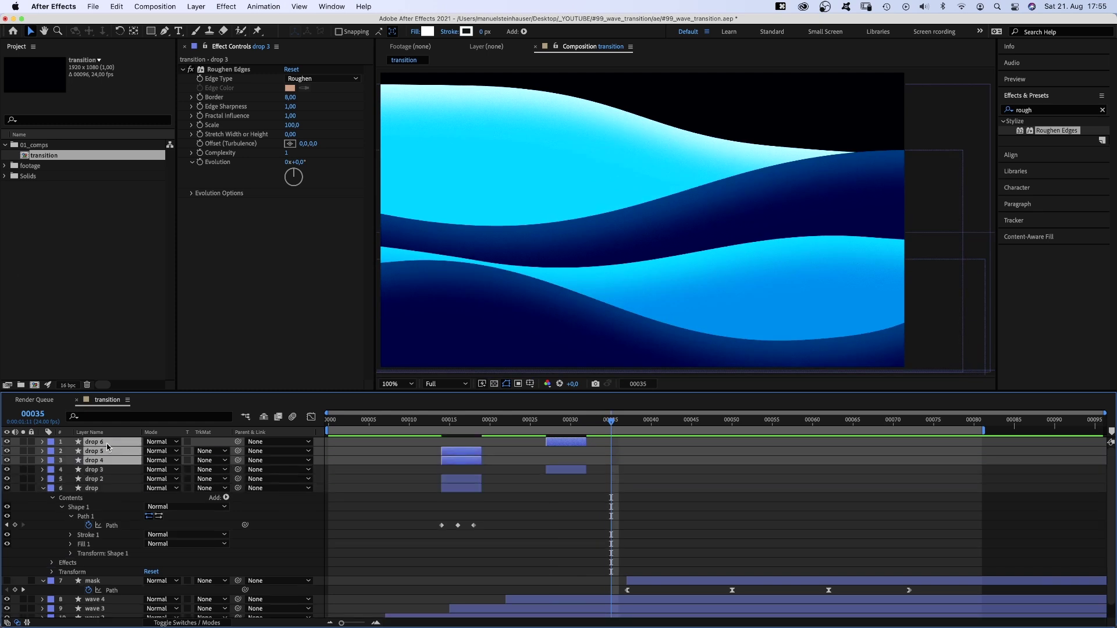
Step: Start drop 4 and drop 6 at frame 35 and drop 5 at frame 37, positioning the copies over the right-hand side of the waves
left_click_drag(567, 442, 635, 445)
left_click_drag(674, 205, 955, 200)
left_click_drag(611, 423, 638, 425)
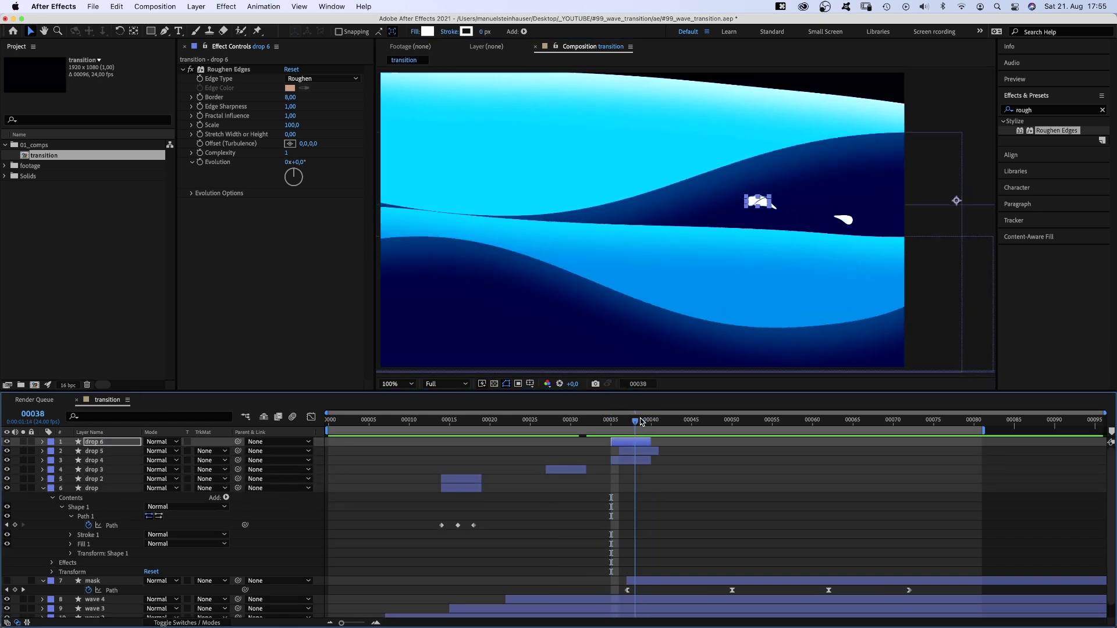
left_click_drag(955, 200, 956, 193)
left_click_drag(622, 452, 630, 454)
Step: Duplicate the first two drops to the top of the layer stack, starting at frame 53 and placed in the trough of the matte edge
left_click(756, 422)
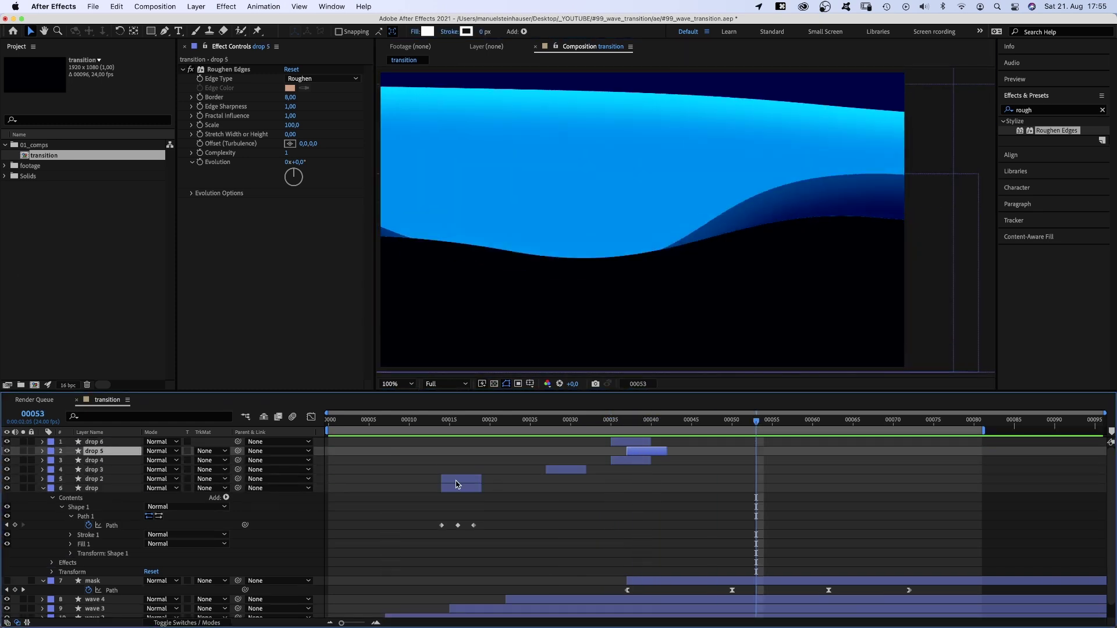
left_click(457, 479)
left_click(457, 488, "shift")
key("super+d")
left_click_drag(102, 497, 101, 439)
left_click_drag(462, 445, 778, 445)
key("space")
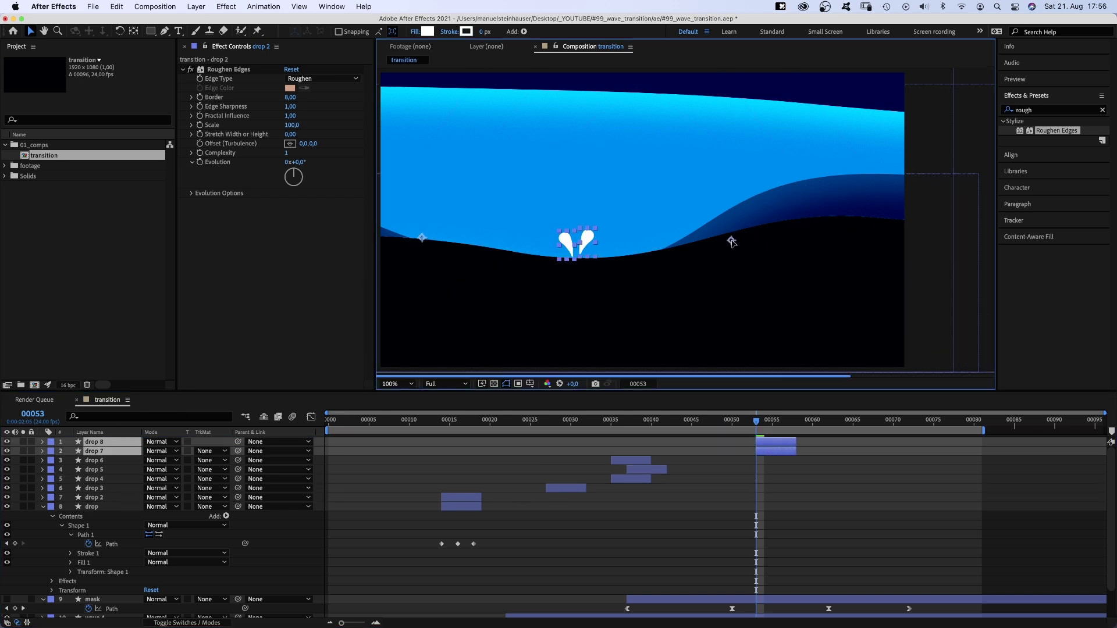